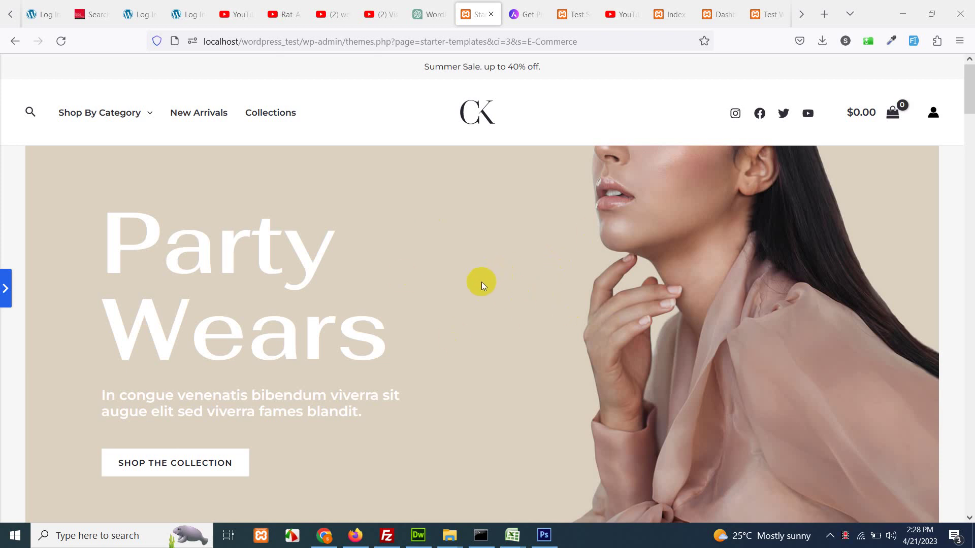
Scroll up and down through the current page to look it over.
scroll(507, 295, down, 8)
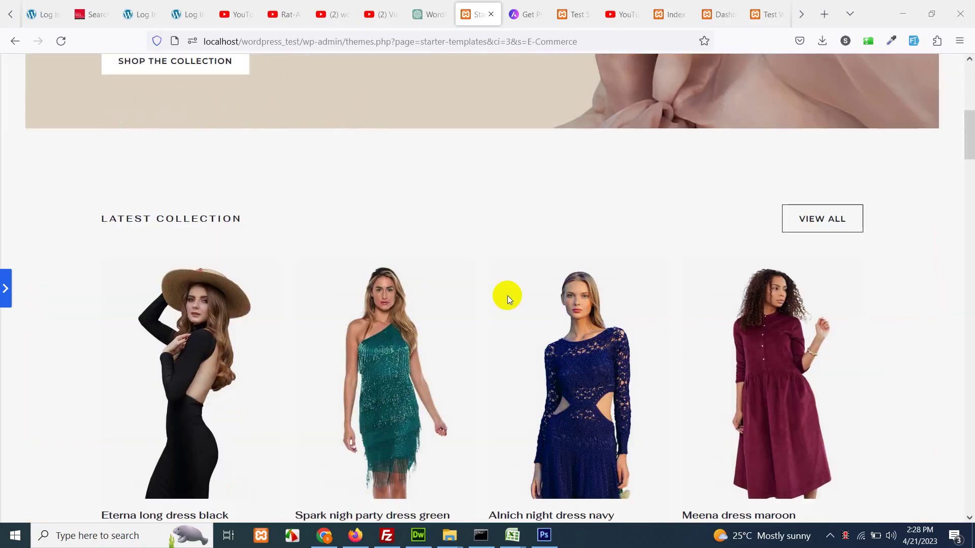
scroll(433, 202, up, 8)
scroll(469, 238, down, 10)
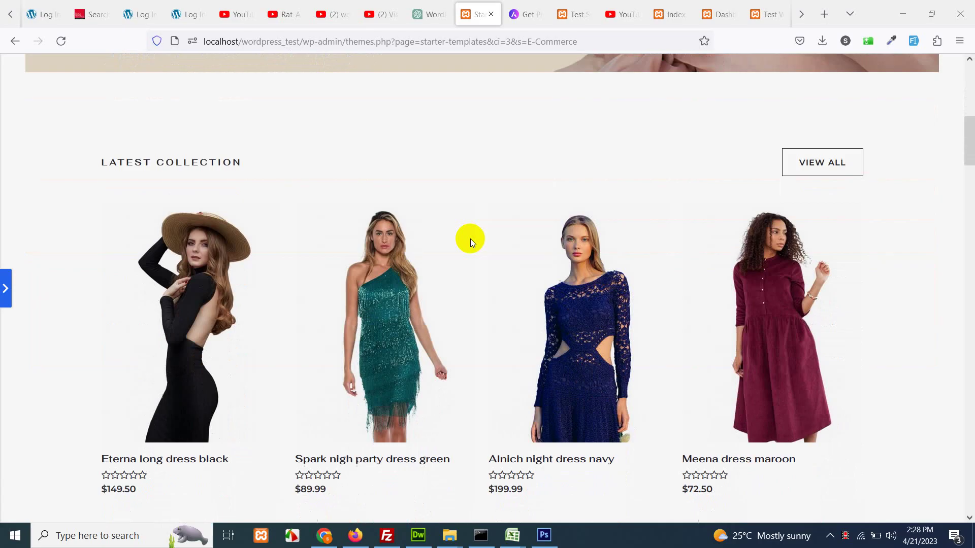
scroll(500, 245, up, 10)
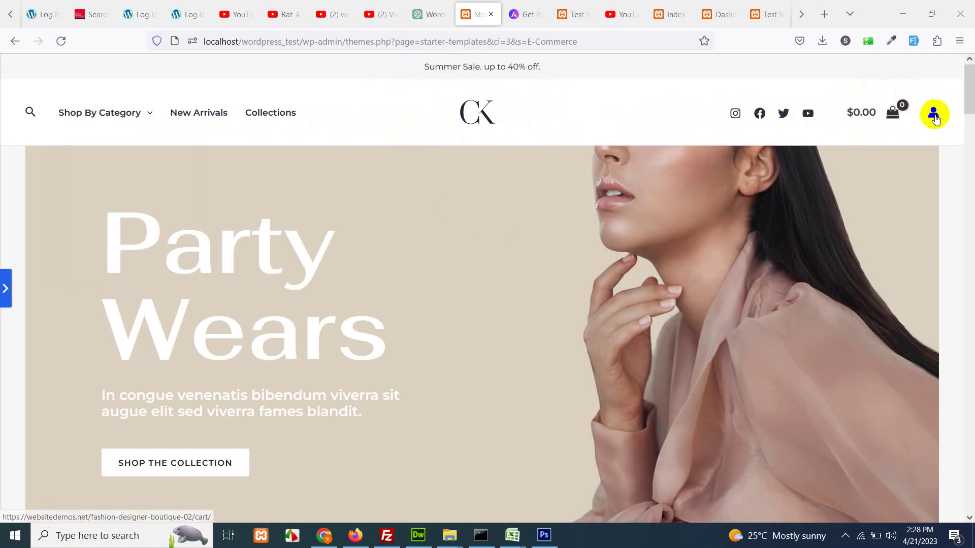
scroll(443, 222, down, 3)
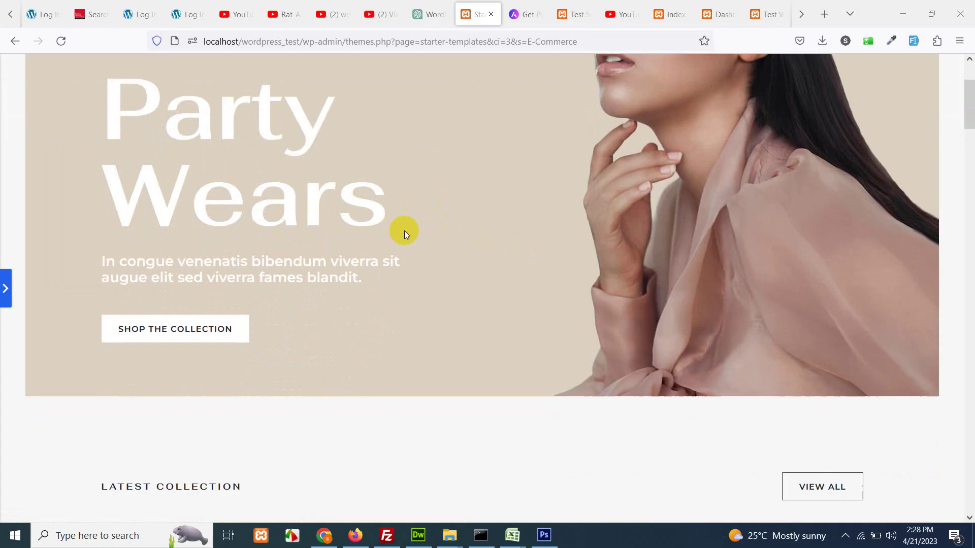
scroll(391, 244, up, 3)
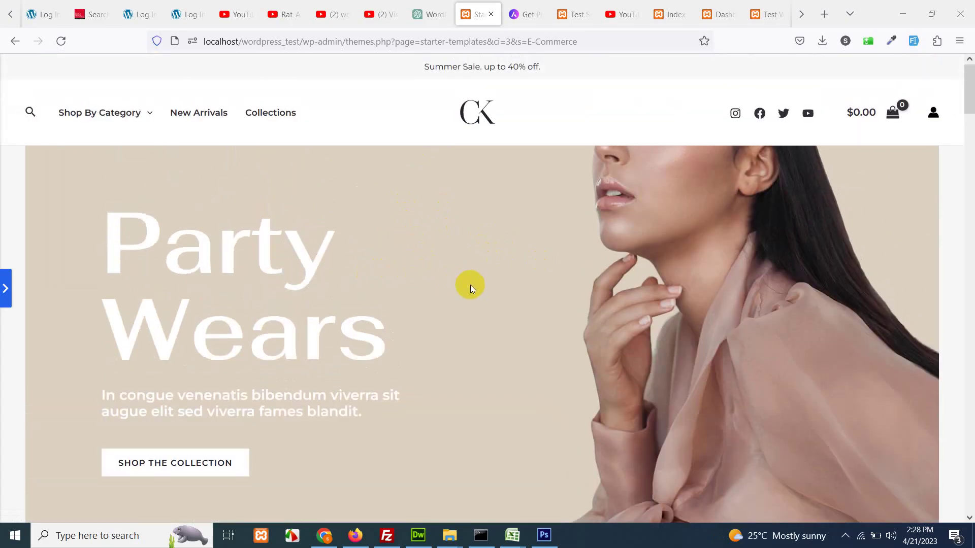
scroll(500, 300, down, 8)
scroll(284, 310, down, 3)
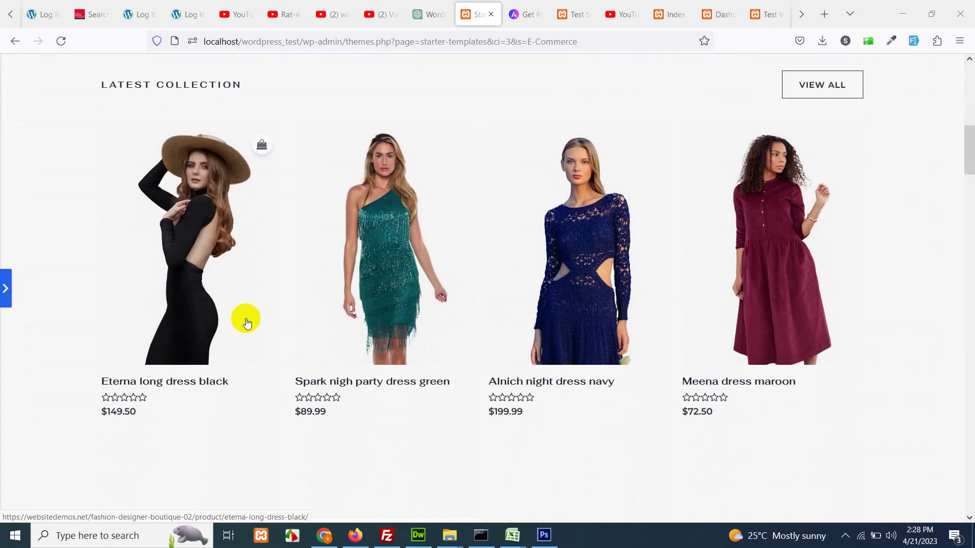
scroll(629, 293, down, 10)
scroll(524, 291, down, 10)
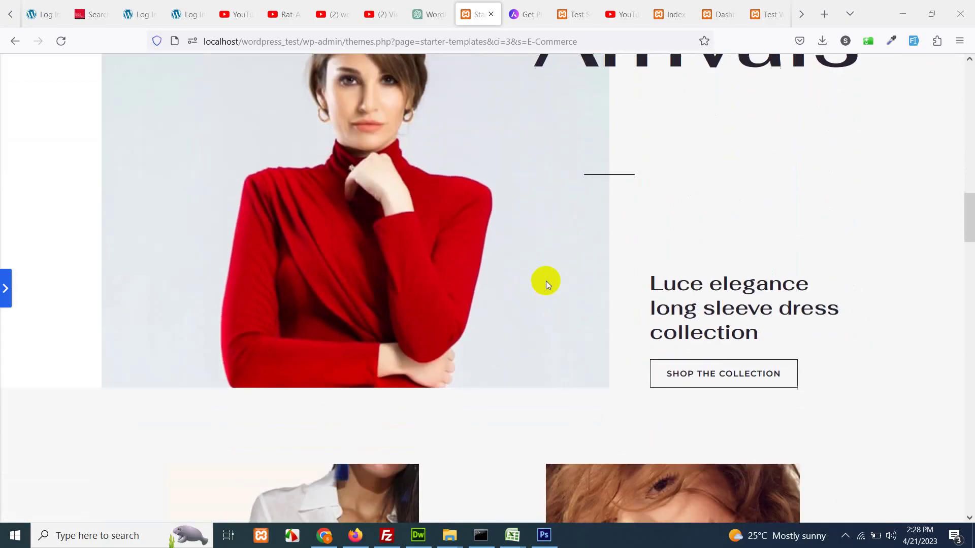
scroll(616, 304, down, 15)
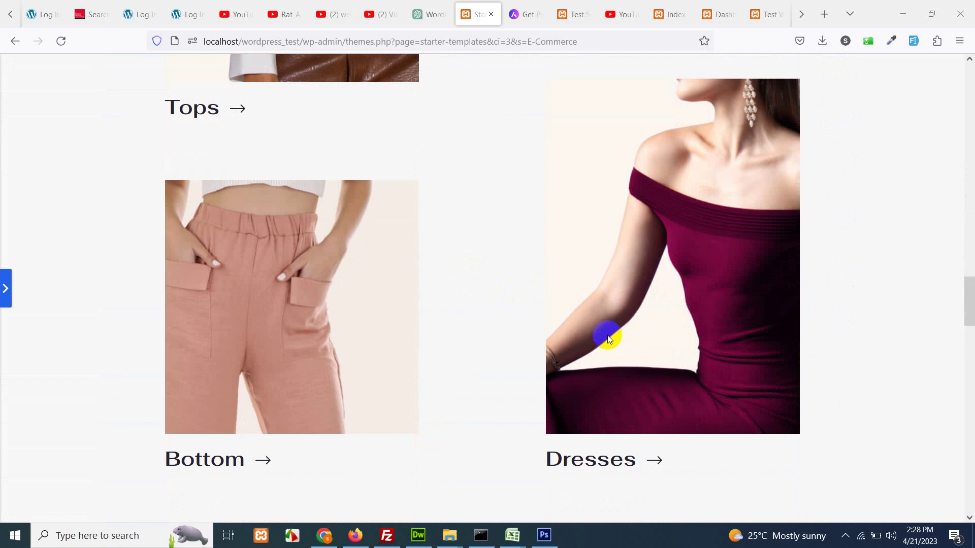
scroll(480, 318, down, 8)
scroll(489, 319, down, 2)
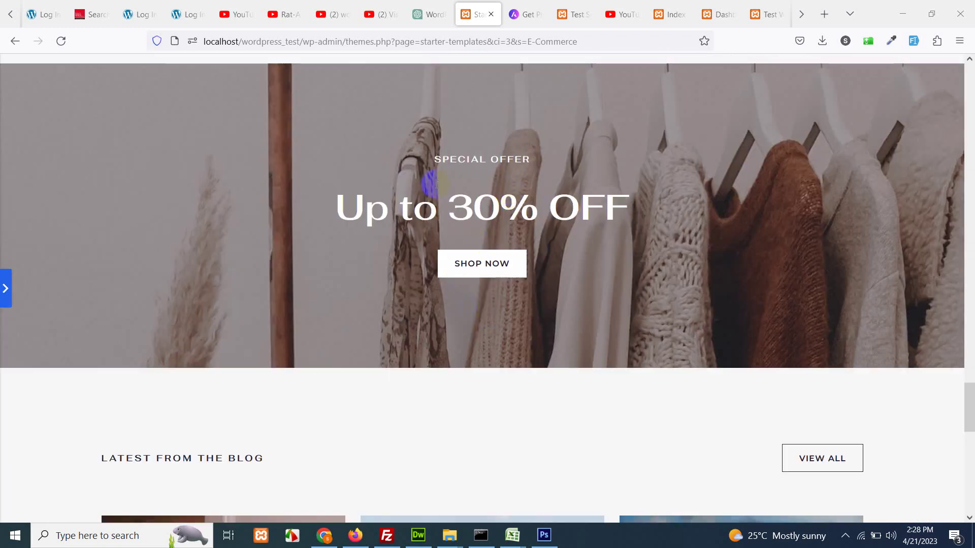
scroll(397, 257, down, 8)
scroll(558, 279, down, 6)
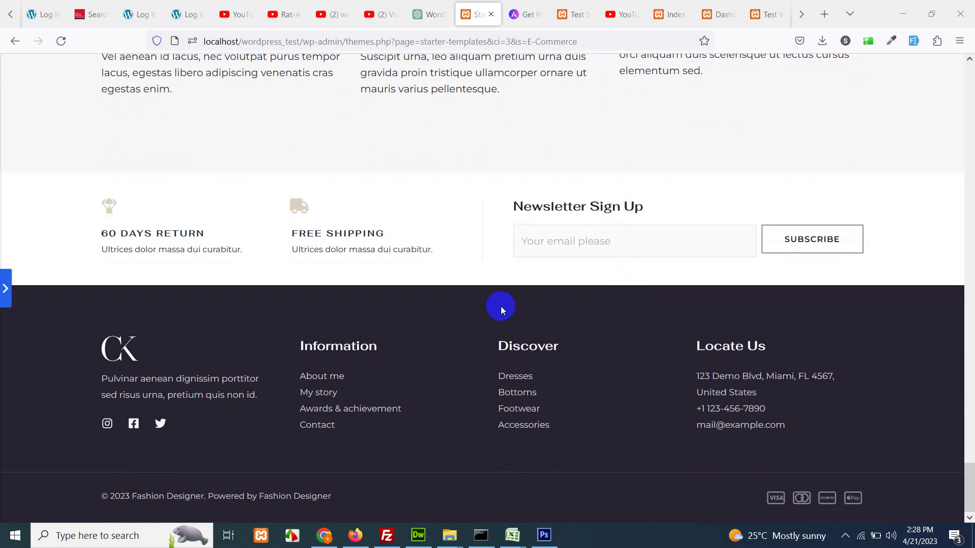
scroll(564, 381, up, 20)
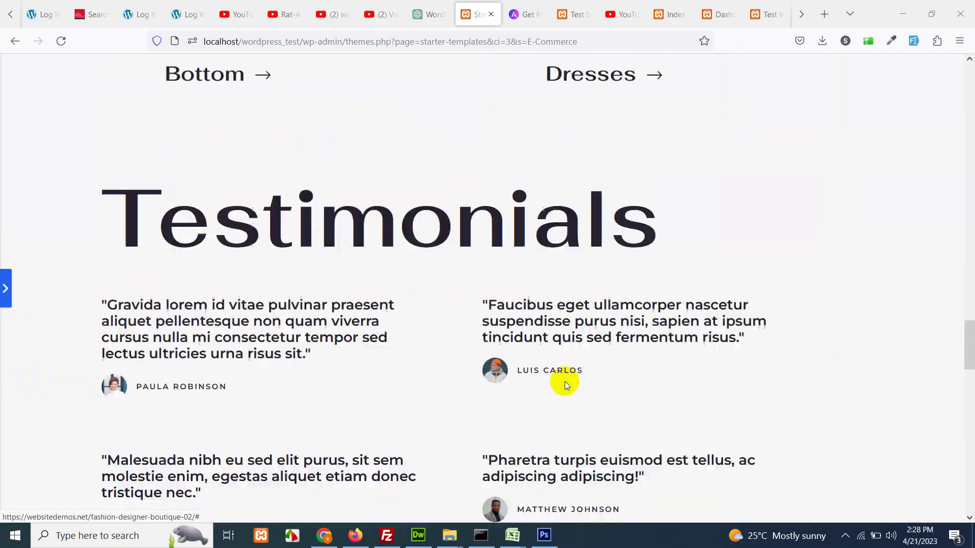
scroll(566, 385, up, 15)
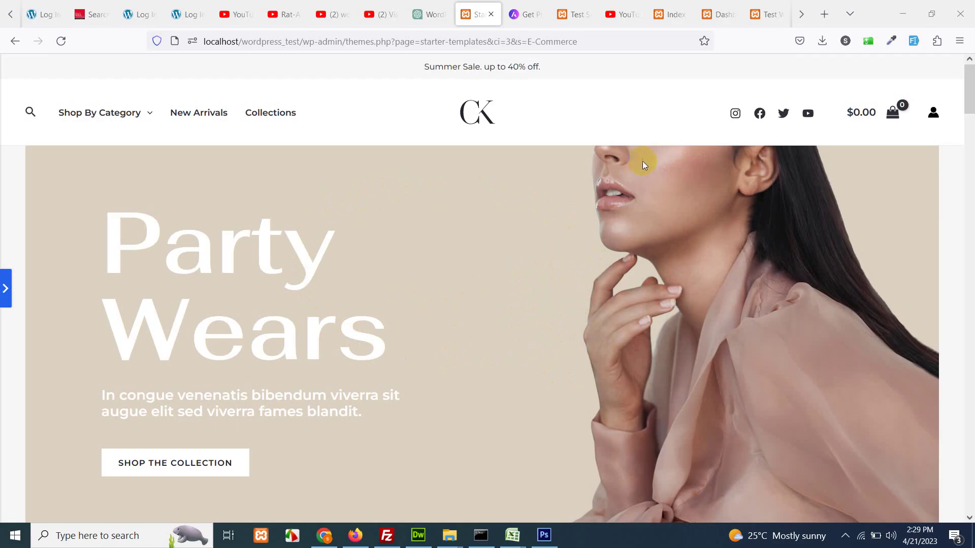
Switch to the Dashboard tab, glance at the Test Website front page, then return to the dashboard.
click(715, 14)
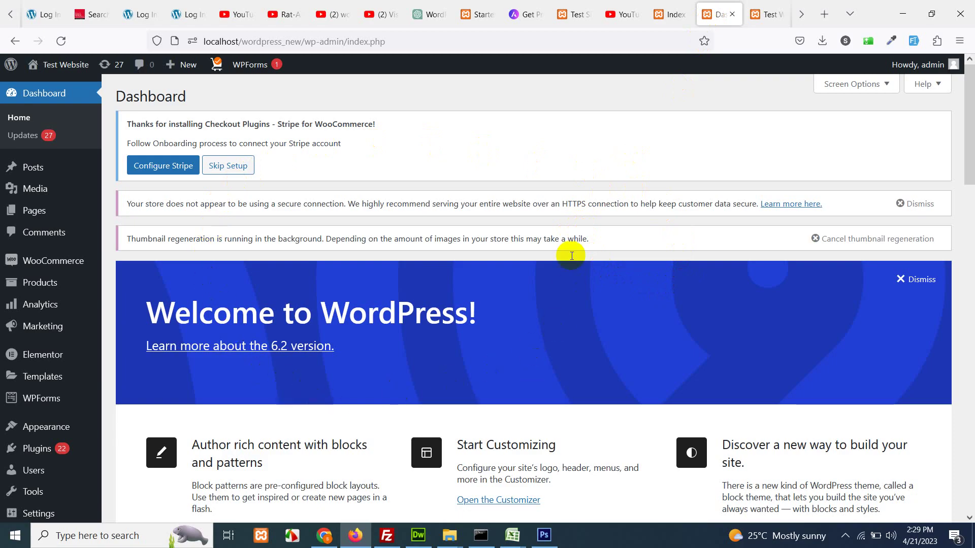
click(761, 14)
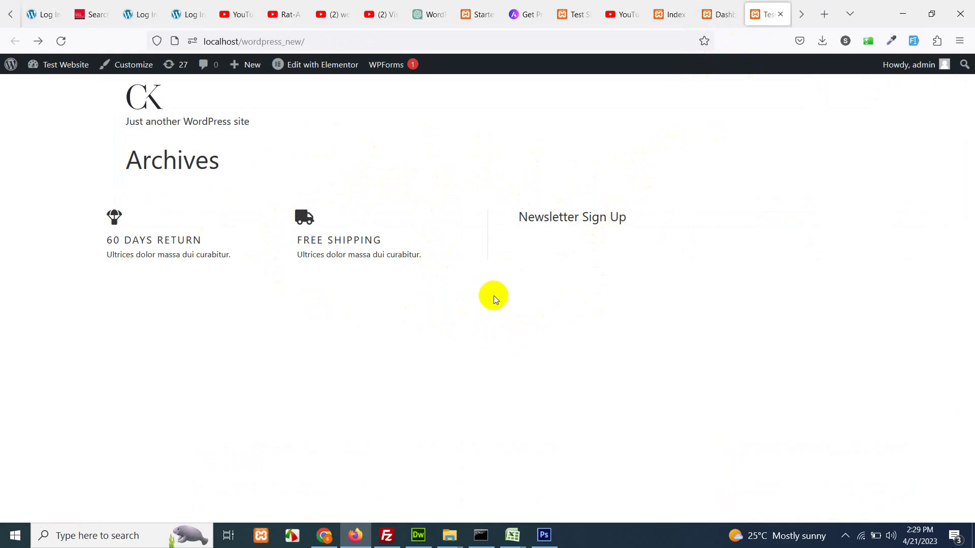
click(708, 14)
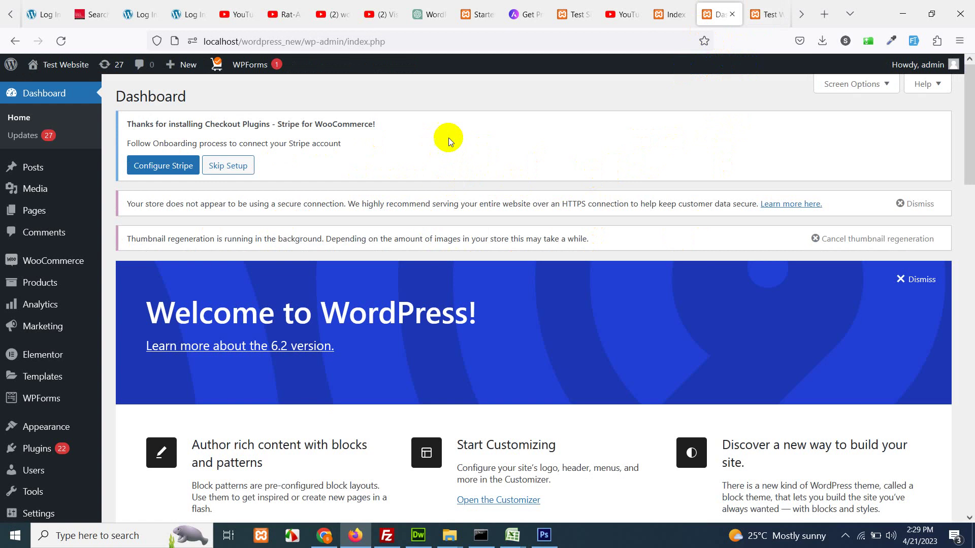
mouse_move(43, 428)
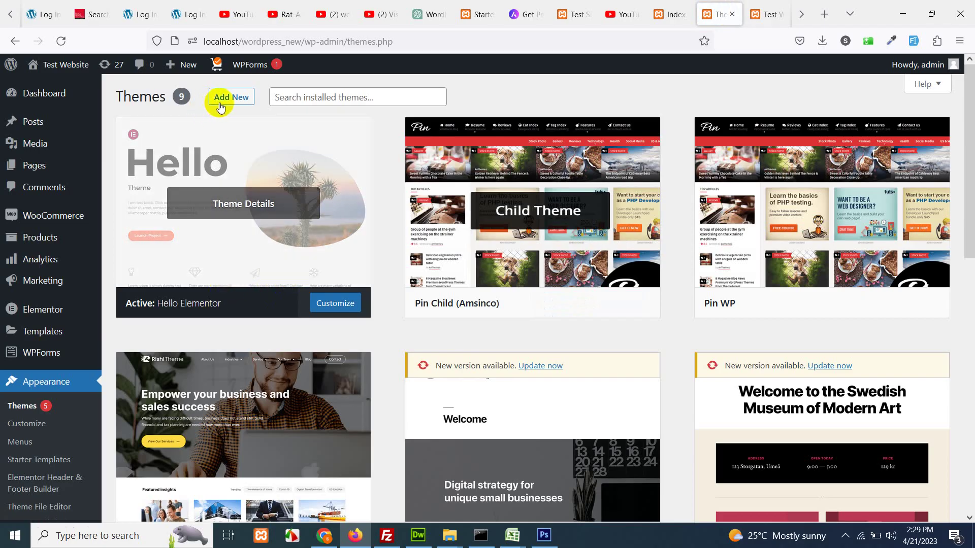
Search the Add Themes library for the Astra theme.
click(234, 100)
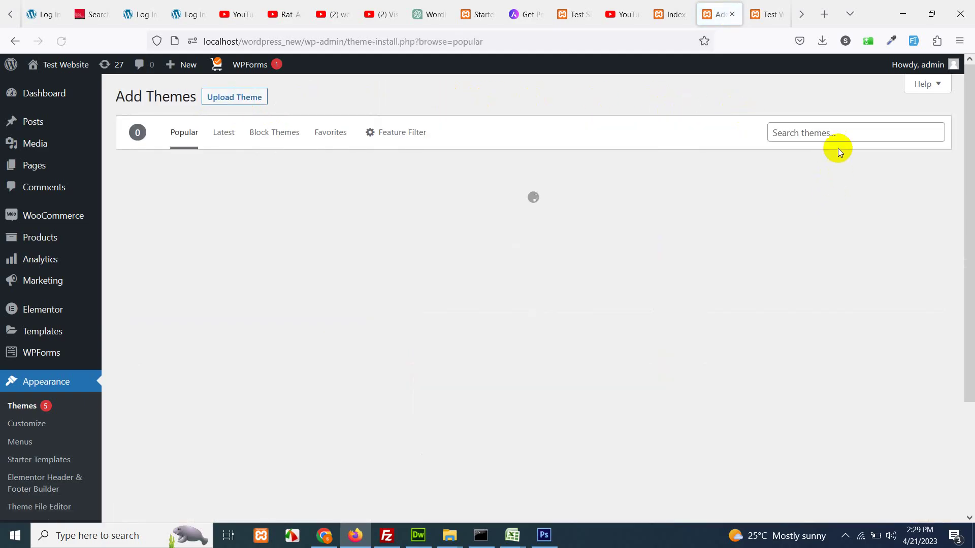
click(845, 134)
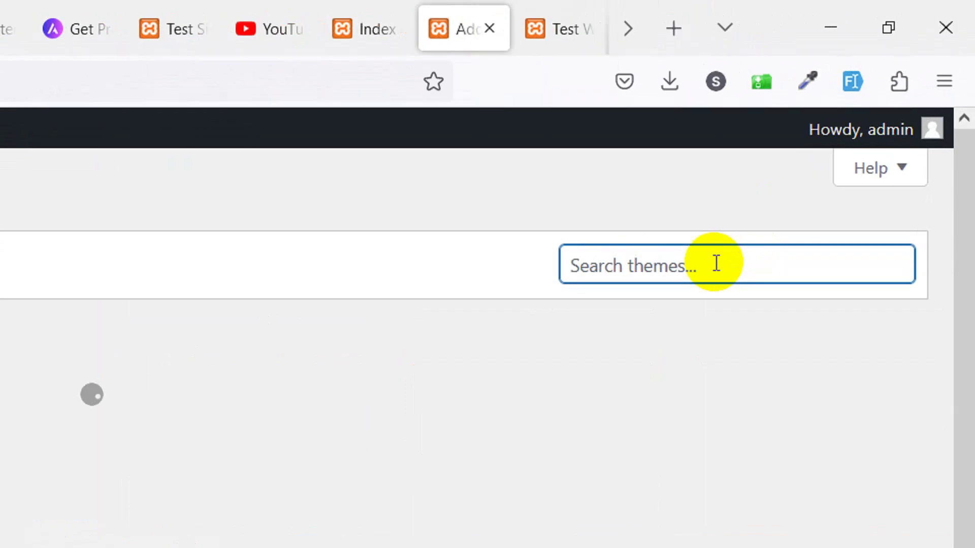
text(astra)
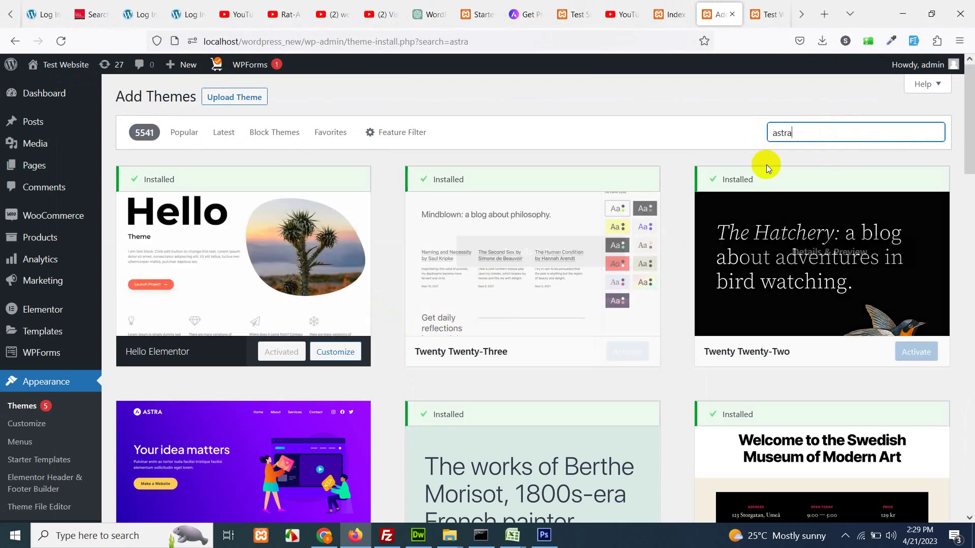
scroll(316, 350, down, 10)
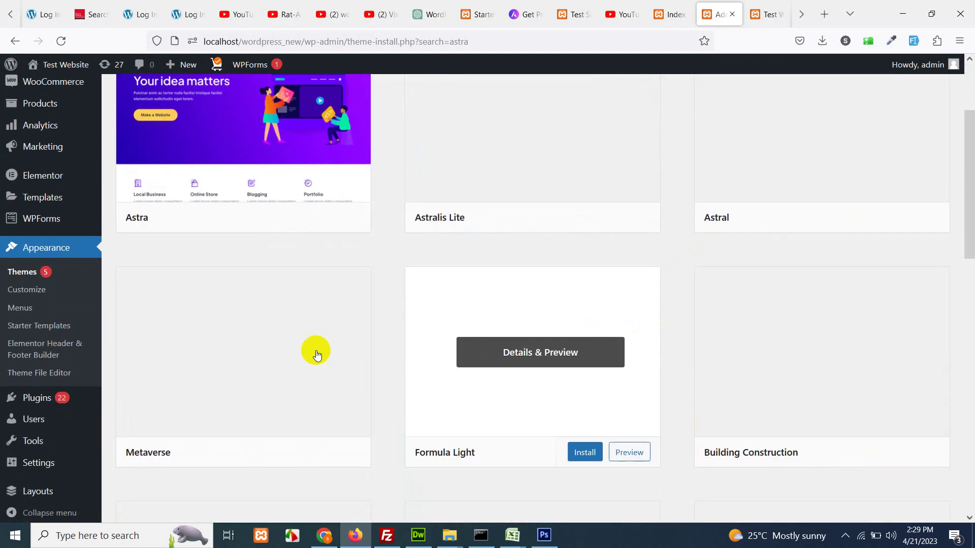
scroll(542, 324, up, 5)
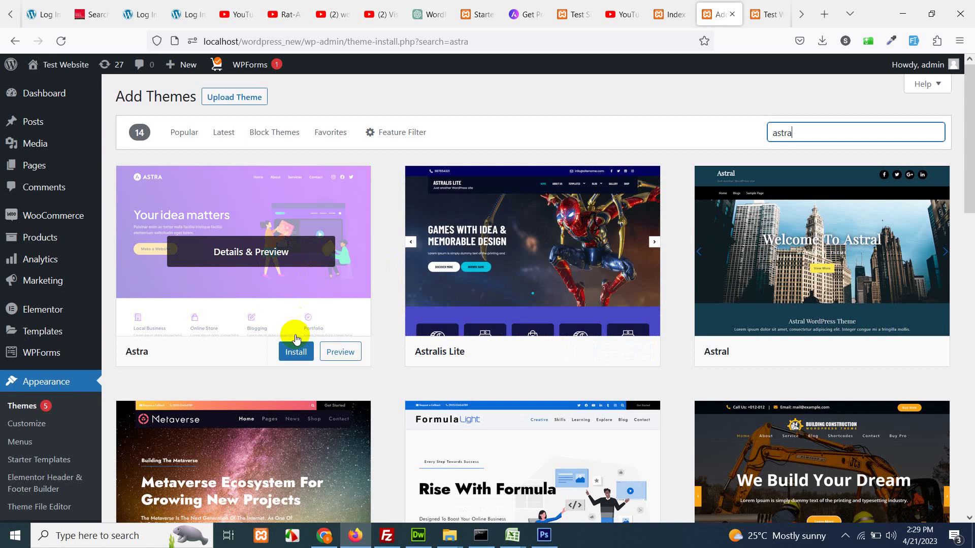
Install the Astra theme and activate it.
click(285, 350)
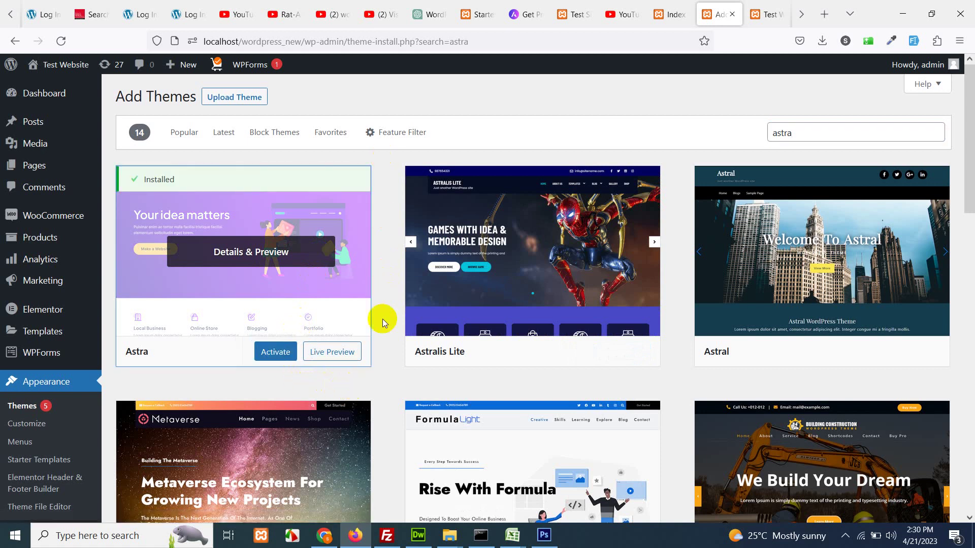
click(275, 352)
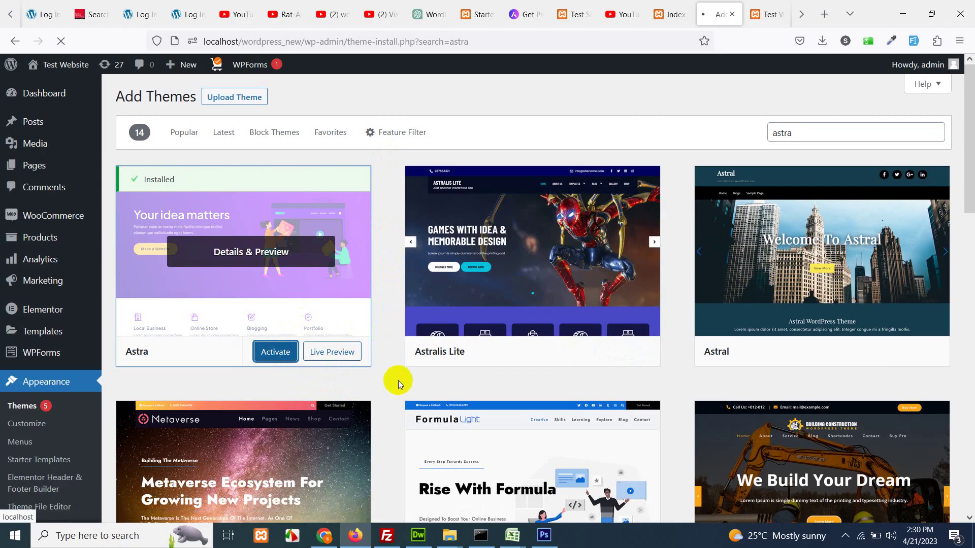
scroll(399, 382, down, 5)
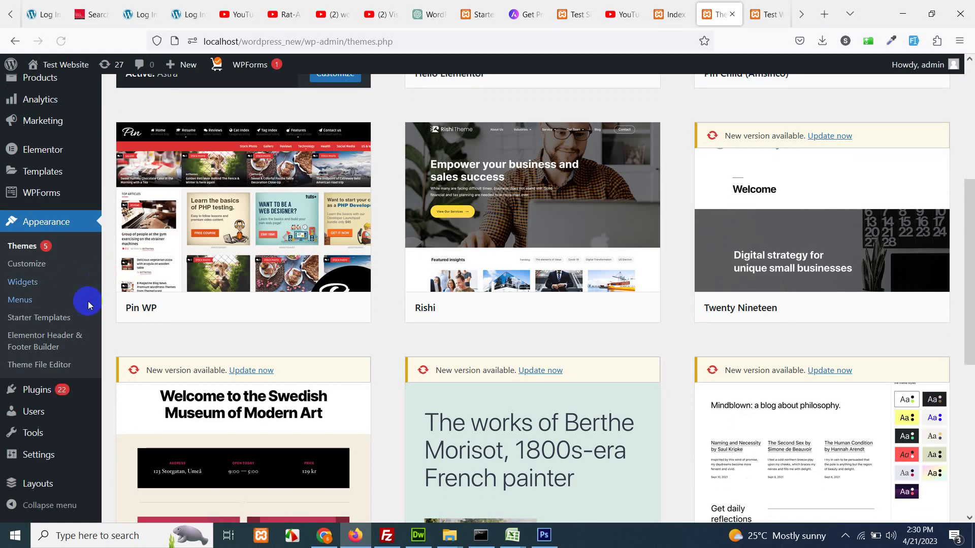
Search Plugins > Add New for 'astra sites', then open the Starter Templates library.
click(35, 393)
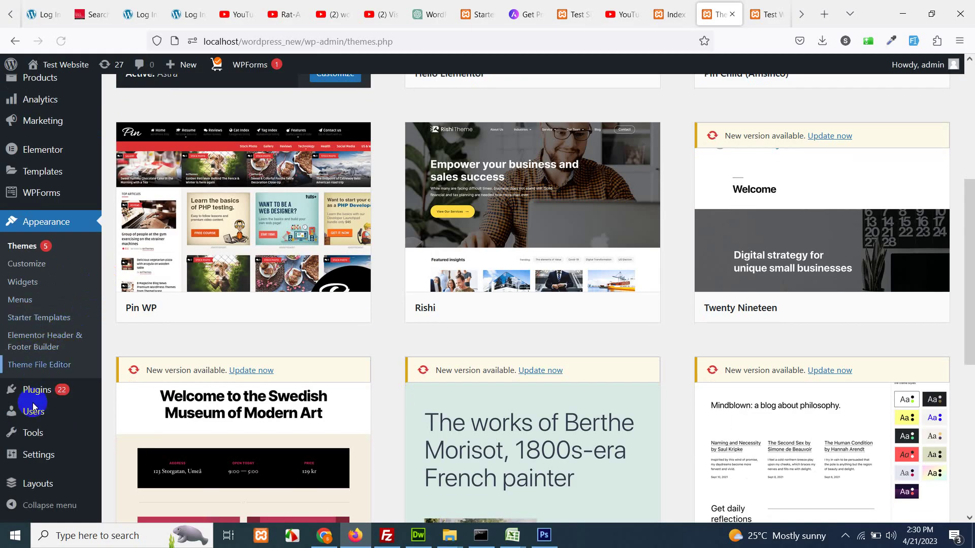
click(141, 409)
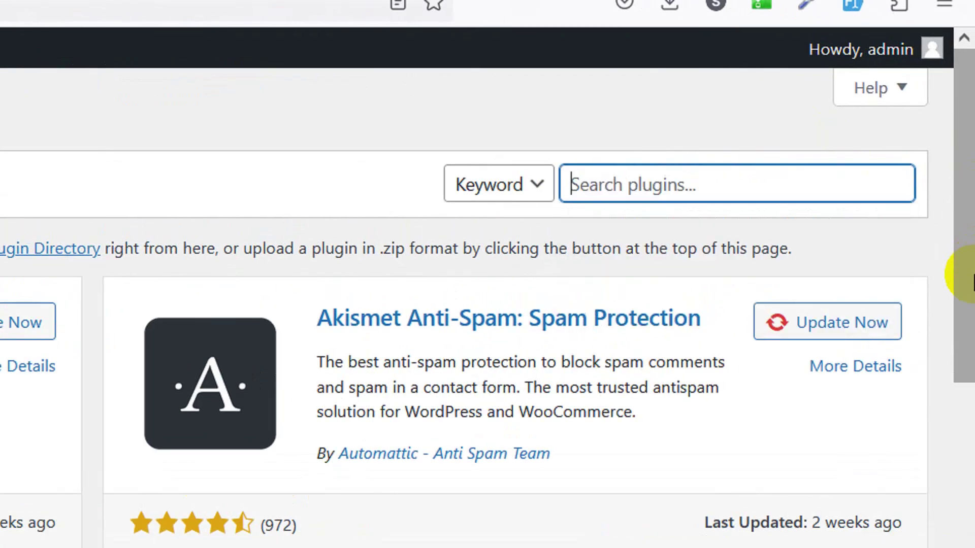
text(astra sites)
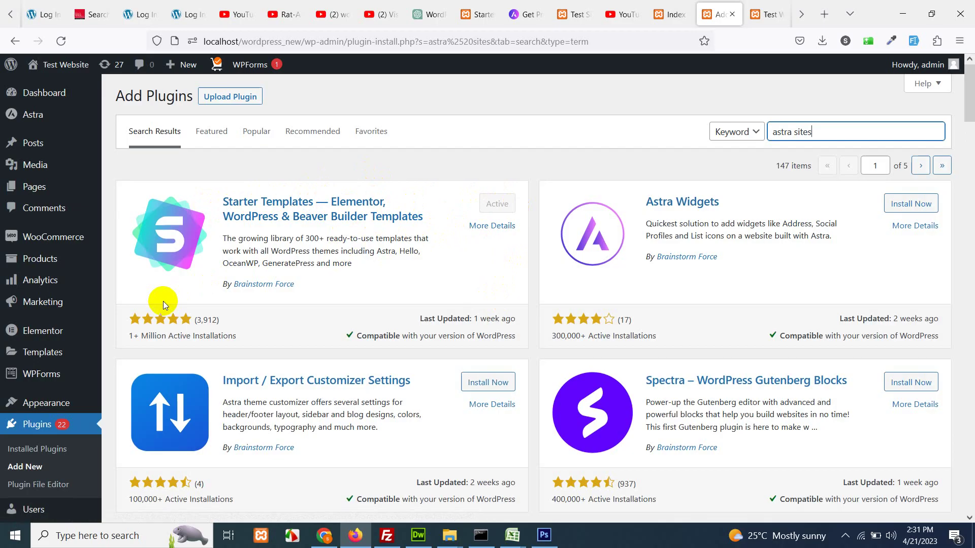
scroll(163, 301, down, 3)
click(35, 311)
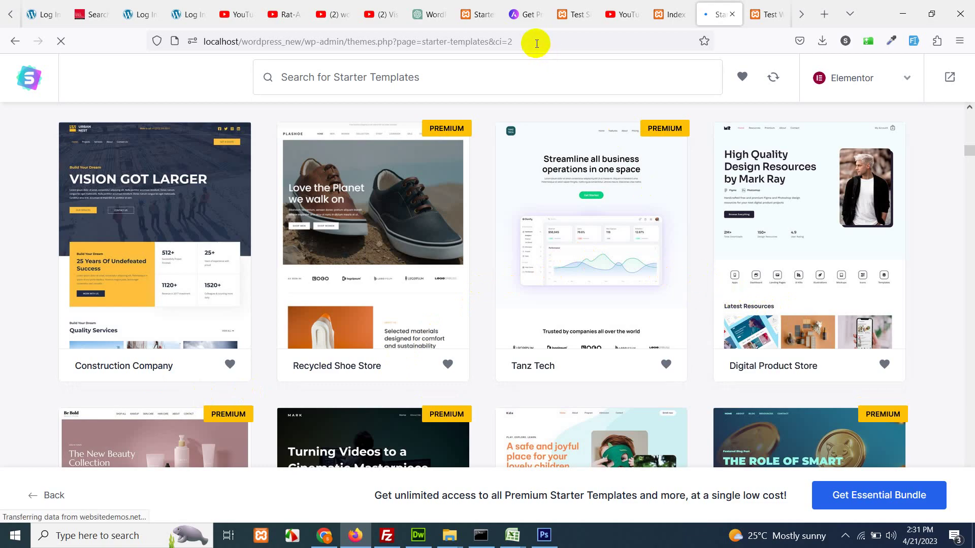
Look over the fashion store template's live demo, then return to the template library.
click(475, 13)
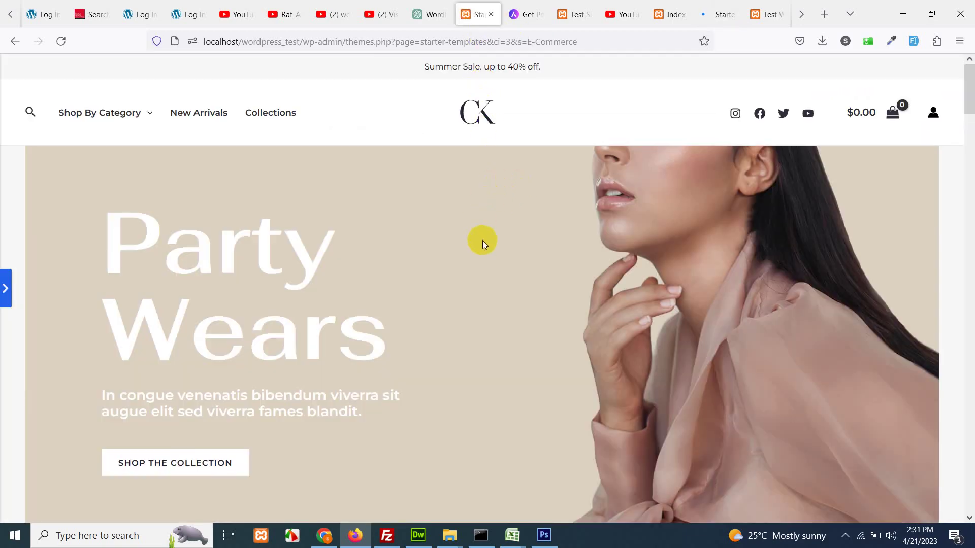
scroll(499, 245, down, 5)
scroll(531, 259, up, 5)
scroll(335, 348, down, 5)
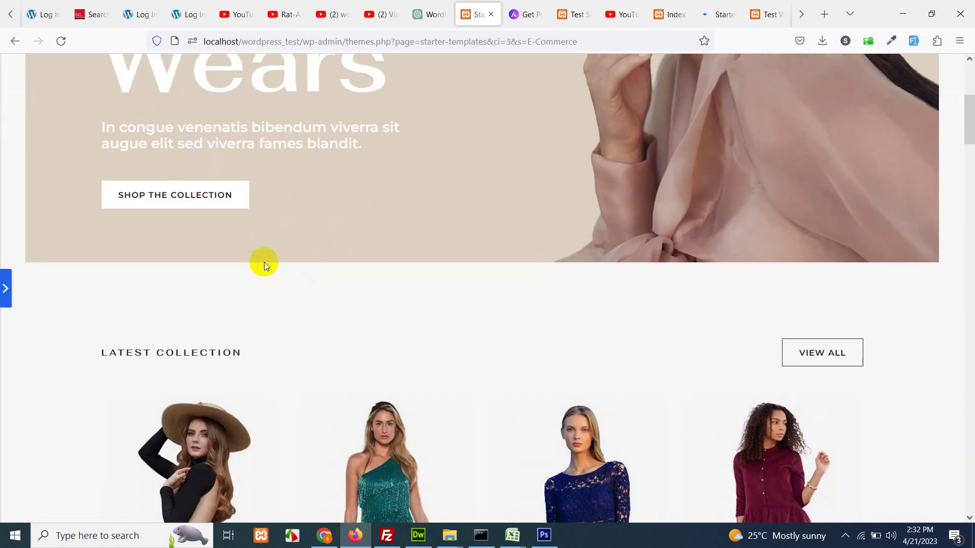
scroll(425, 303, up, 5)
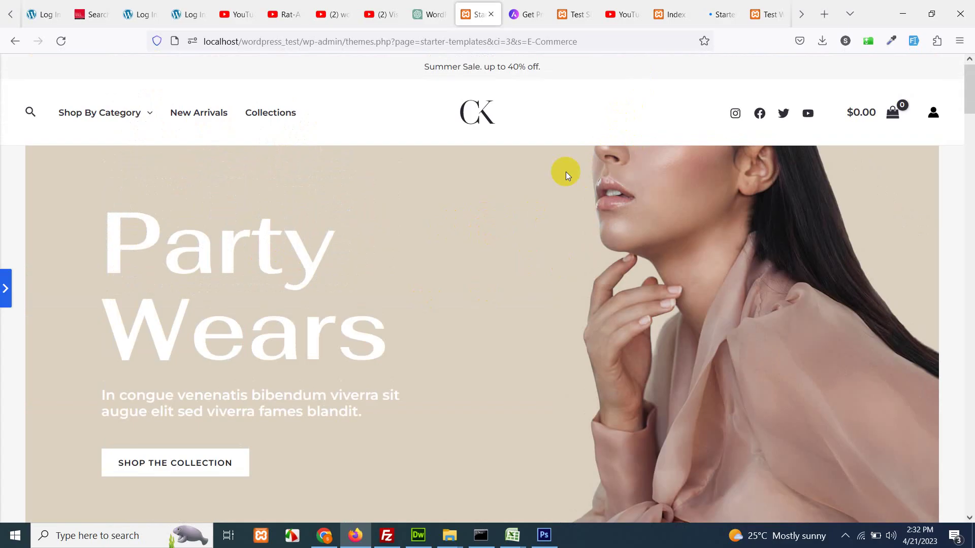
click(713, 5)
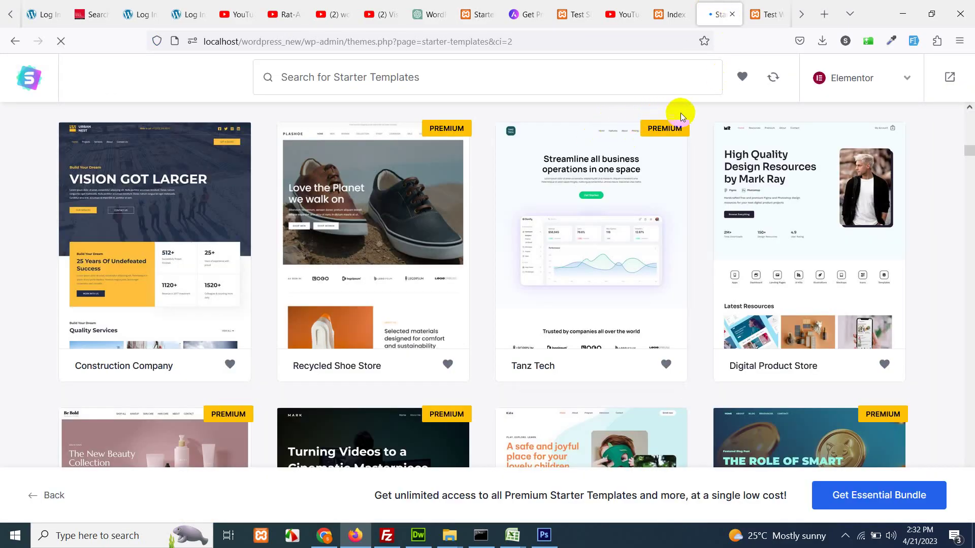
Filter the library to E-Commerce templates and scroll to the Fashion Designer design.
scroll(704, 172, down, 15)
scroll(690, 170, up, 5)
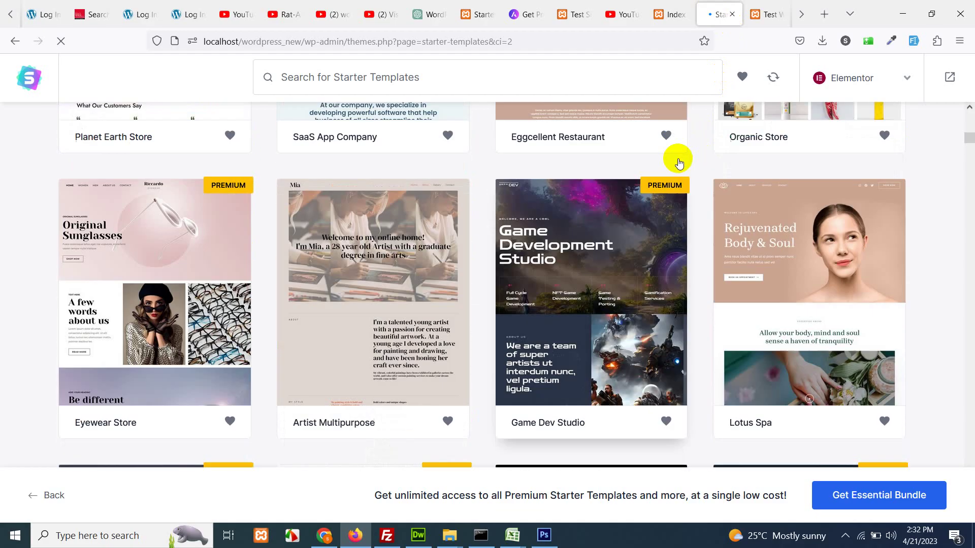
scroll(694, 169, up, 10)
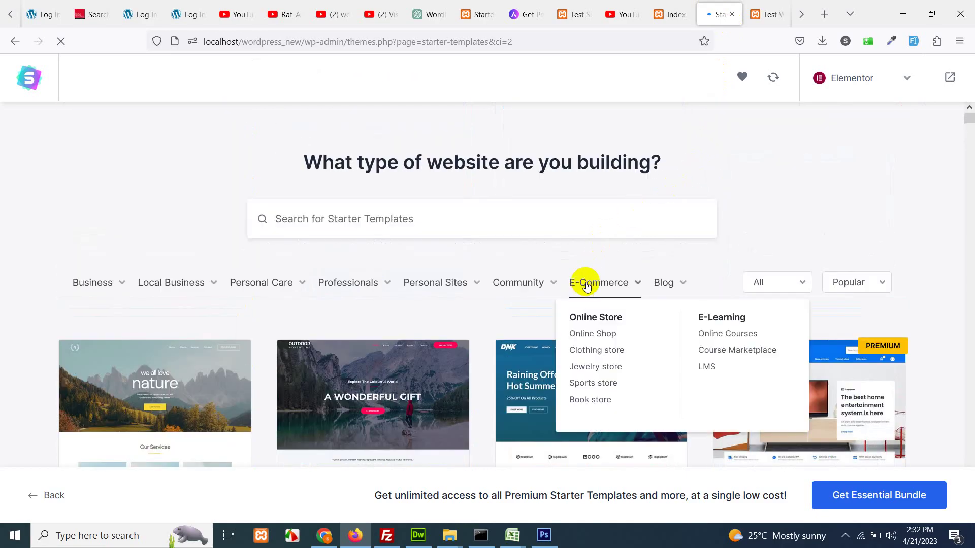
click(586, 286)
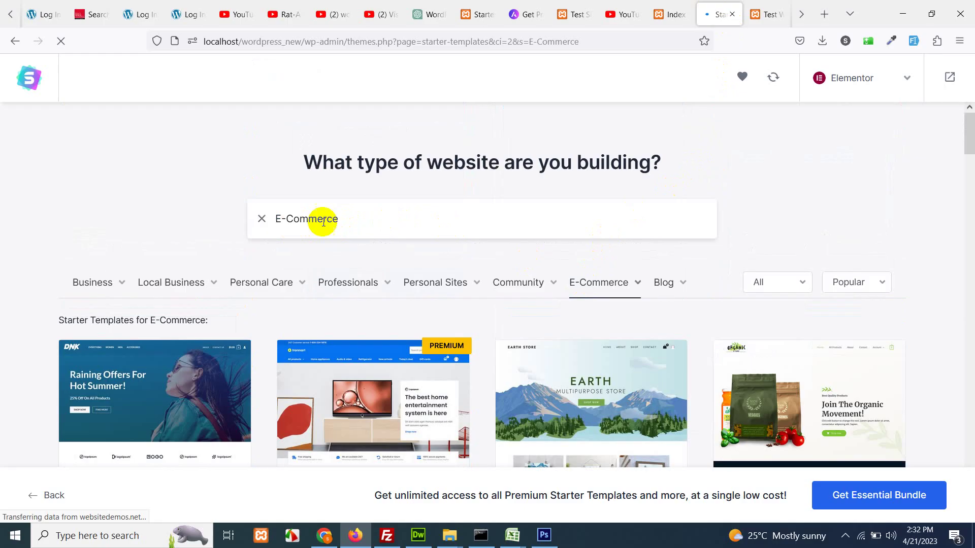
scroll(698, 264, down, 12)
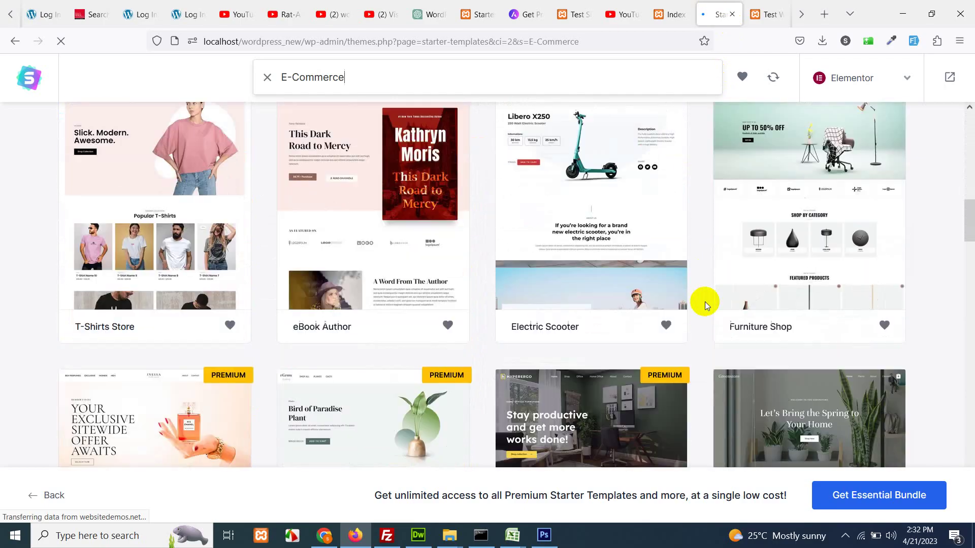
scroll(705, 302, down, 15)
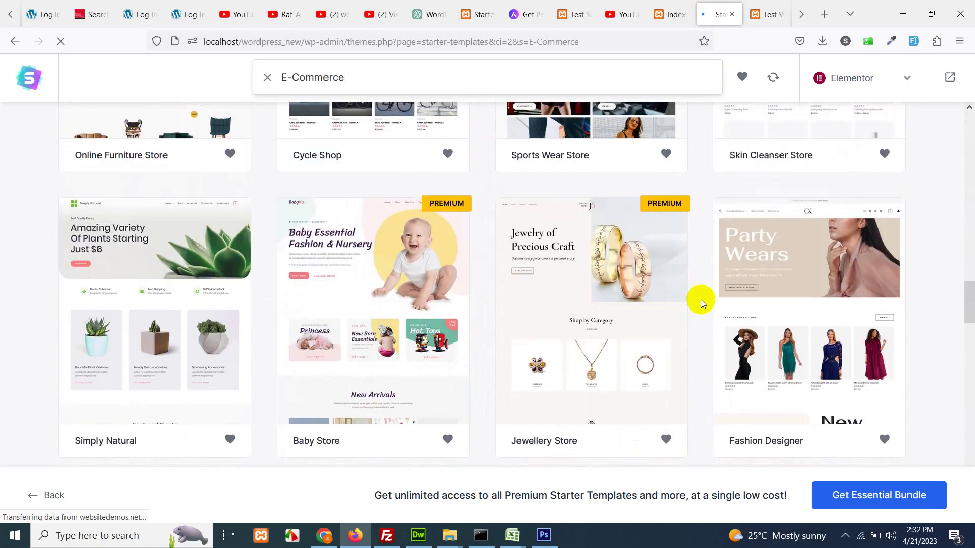
scroll(710, 304, down, 3)
scroll(697, 294, up, 1)
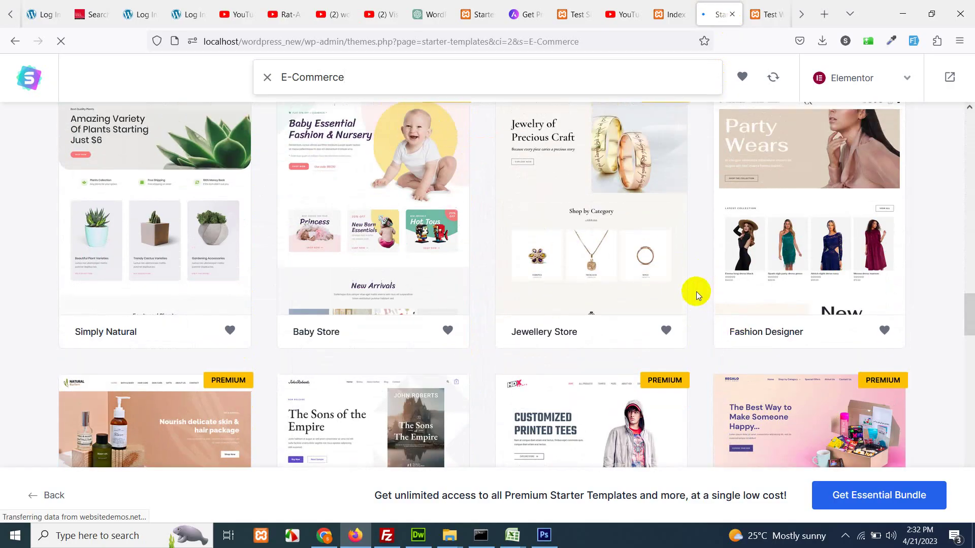
scroll(700, 290, up, 2)
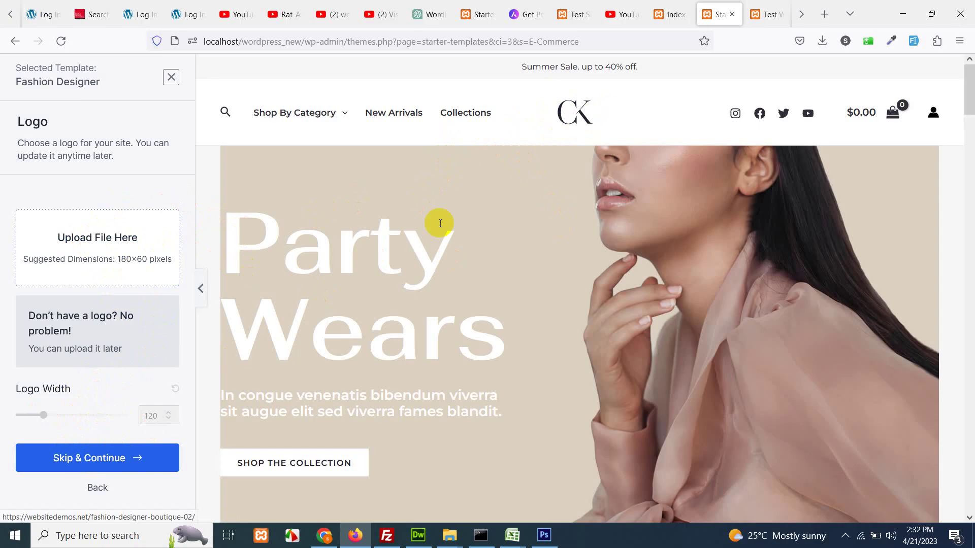
Skip the Logo step for the Fashion Designer template.
click(98, 458)
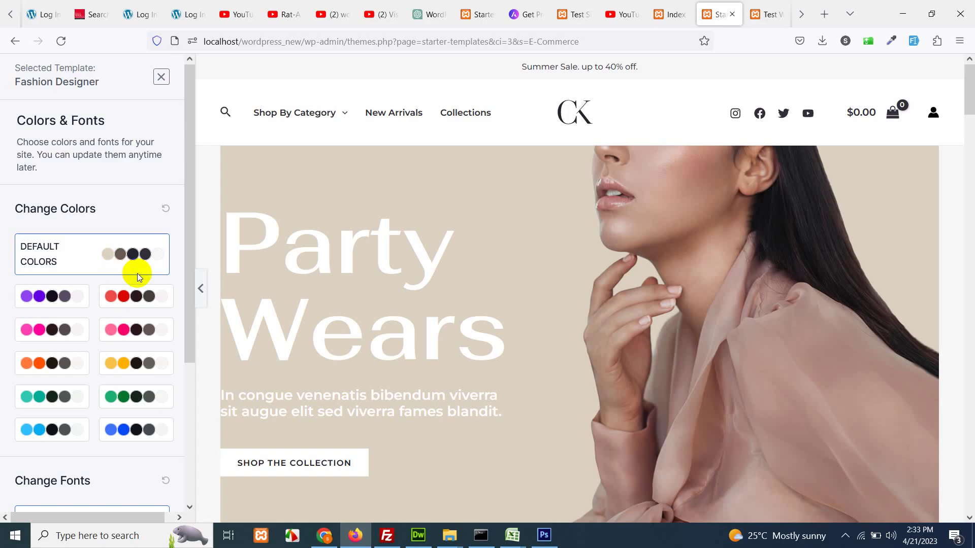
Preview the red, pink, yellow and green palettes, then scroll to the Fahkwang/Montserrat fonts.
click(136, 297)
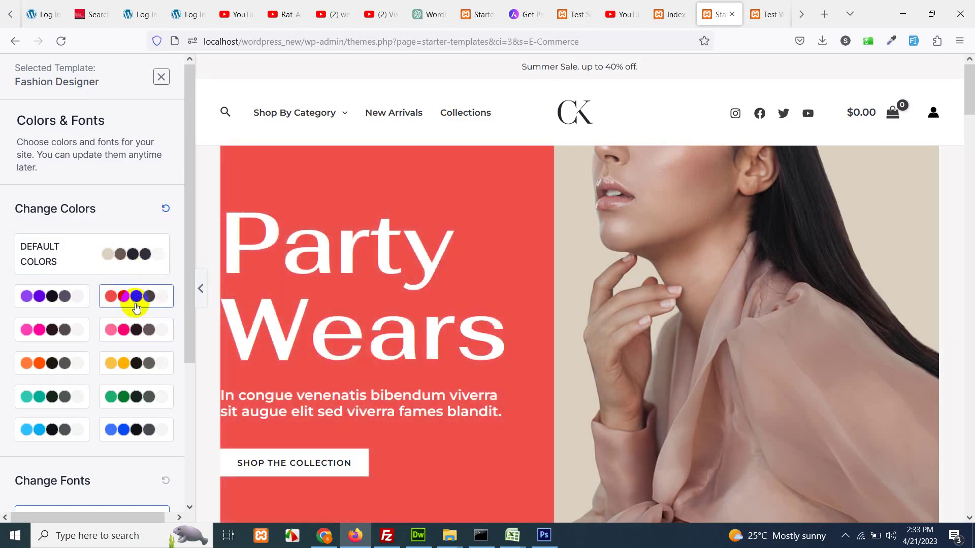
click(136, 330)
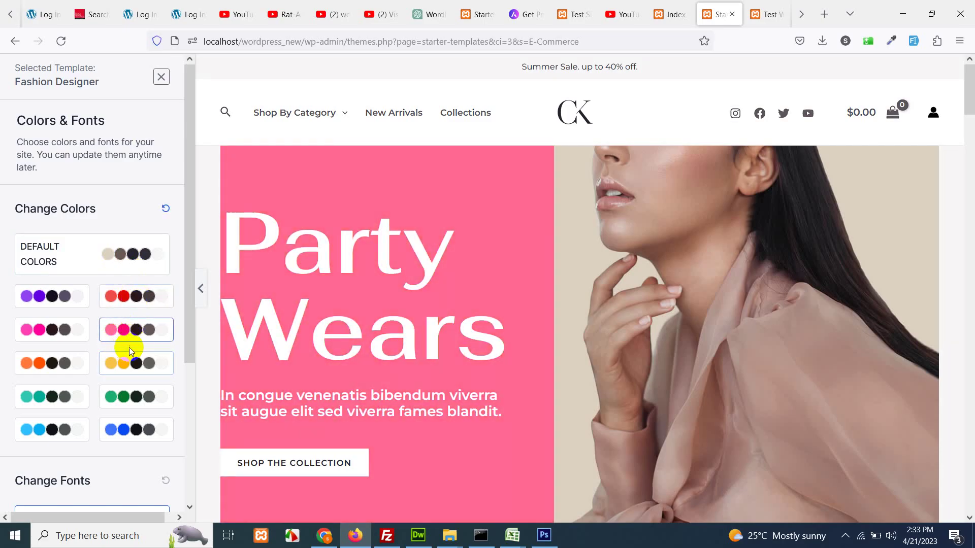
click(139, 368)
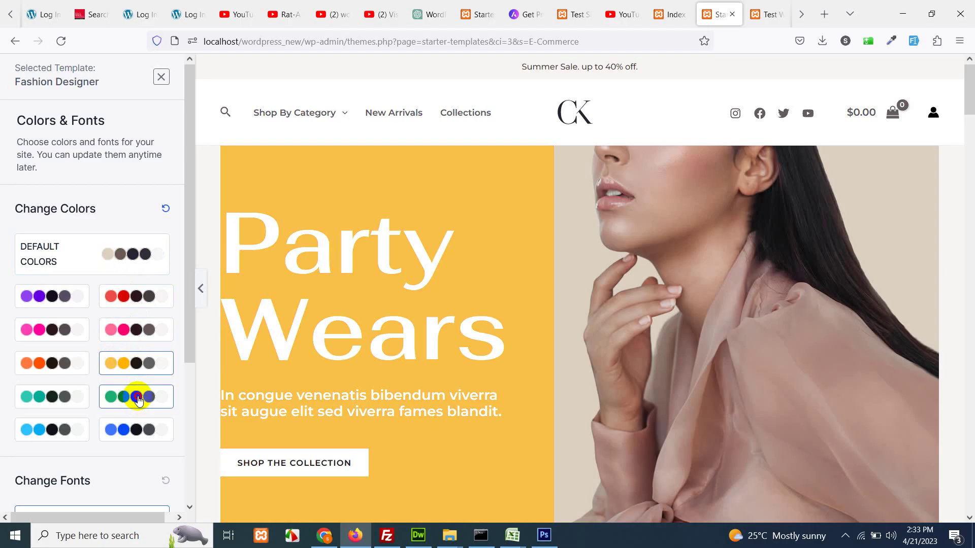
click(139, 398)
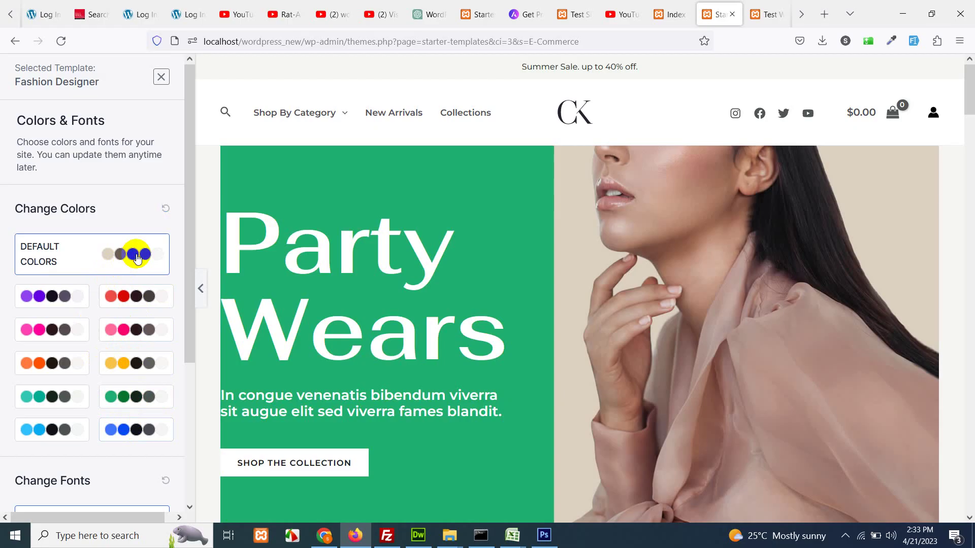
scroll(126, 355, down, 5)
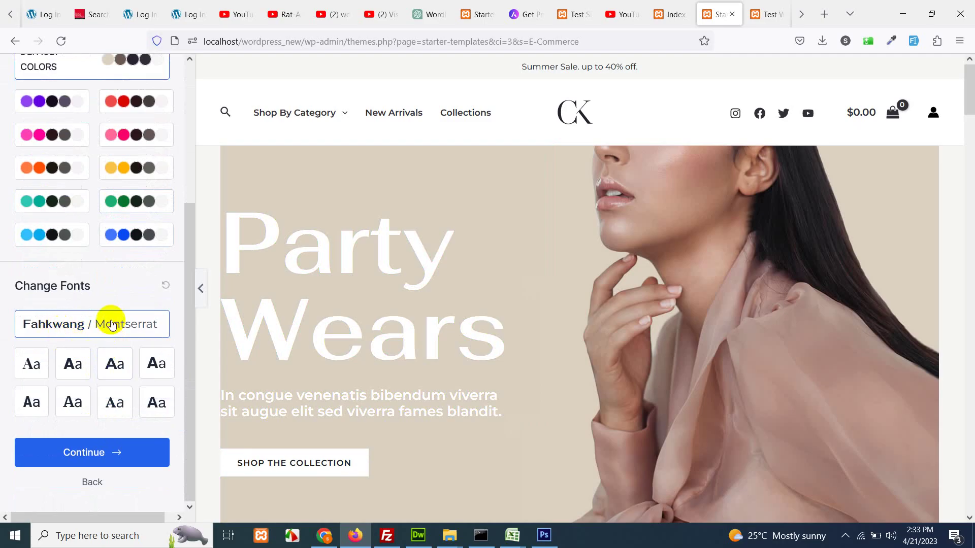
Continue past Colors & Fonts and skip the plugin update notice to reach the final import options.
click(92, 455)
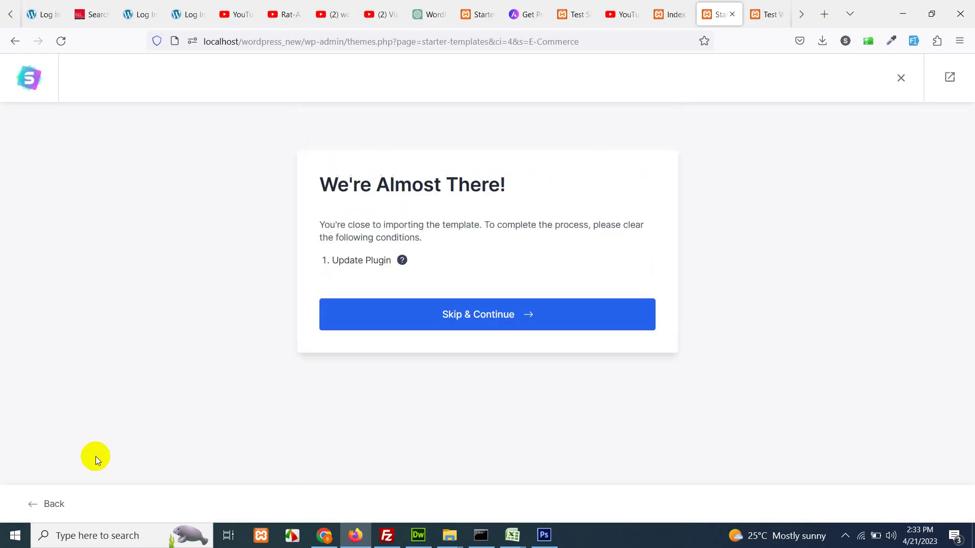
click(477, 317)
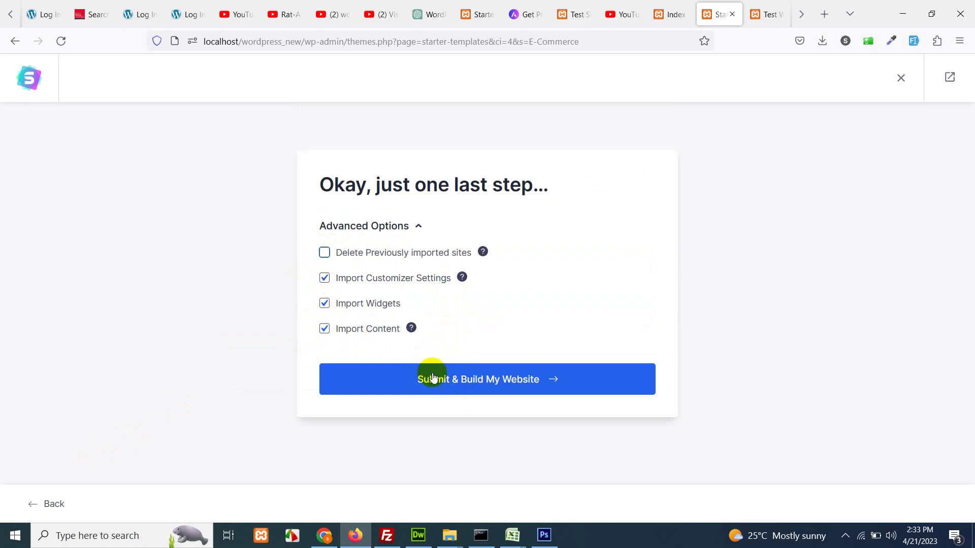
Submit and build the website from the Fashion Designer template.
click(459, 385)
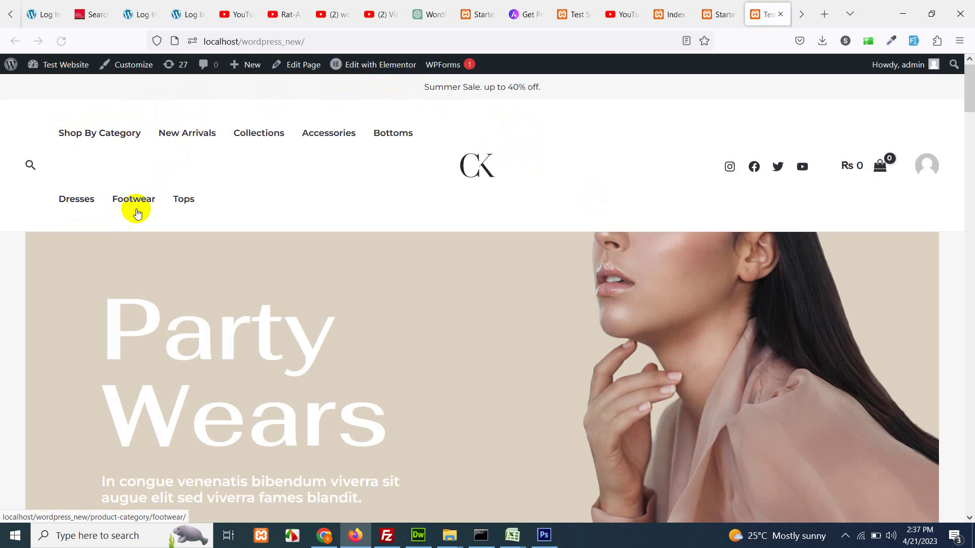
Scroll through the homepage to review the Party Wears hero and the Latest Collection dresses.
scroll(716, 189, down, 5)
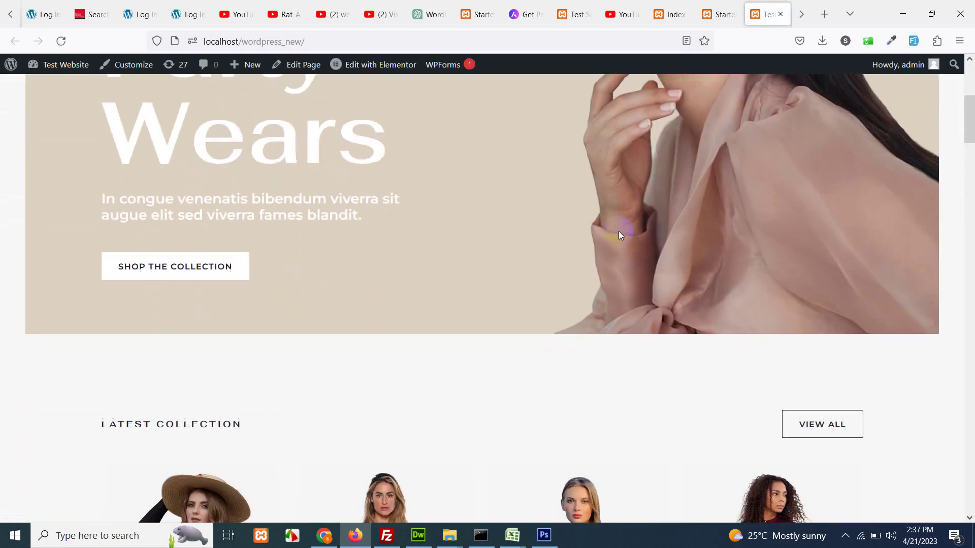
scroll(618, 234, down, 15)
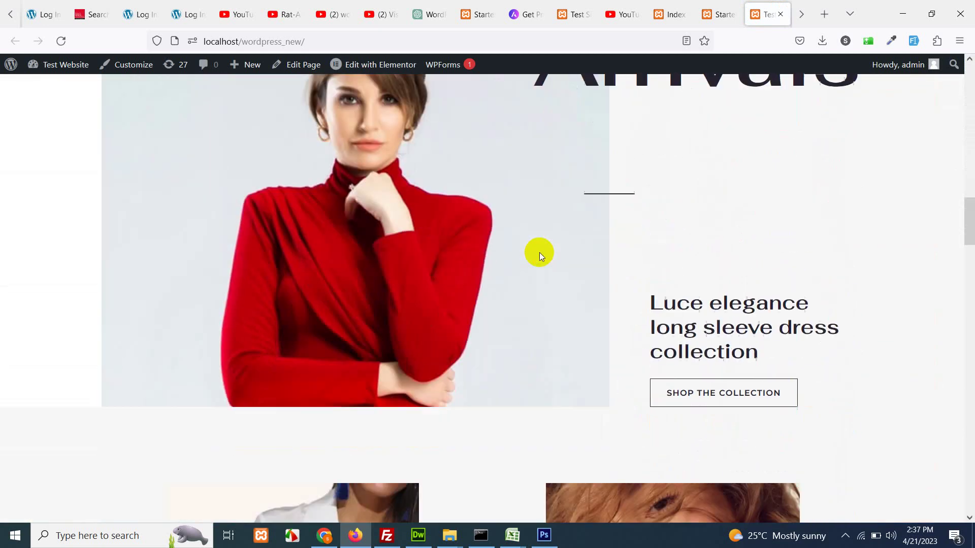
scroll(539, 251, down, 8)
scroll(523, 282, up, 15)
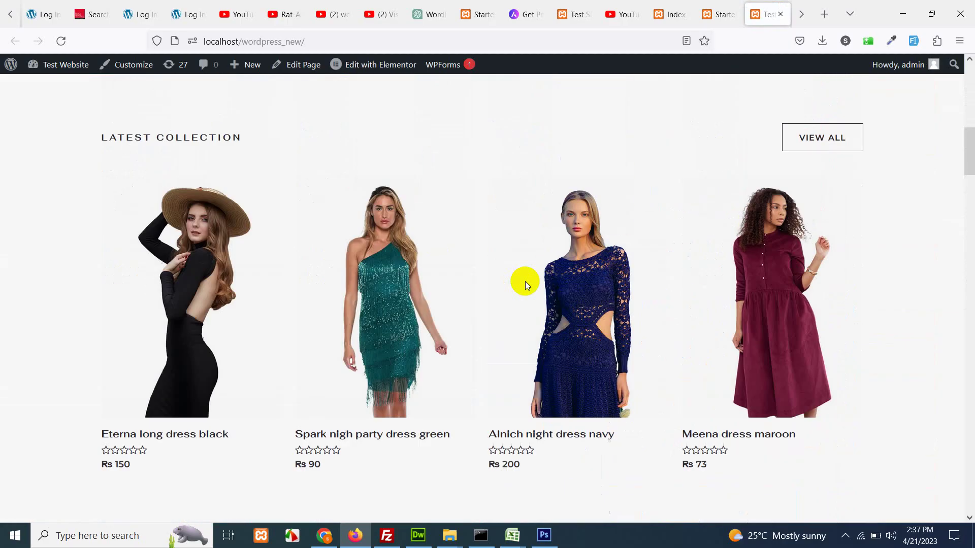
scroll(558, 283, up, 2)
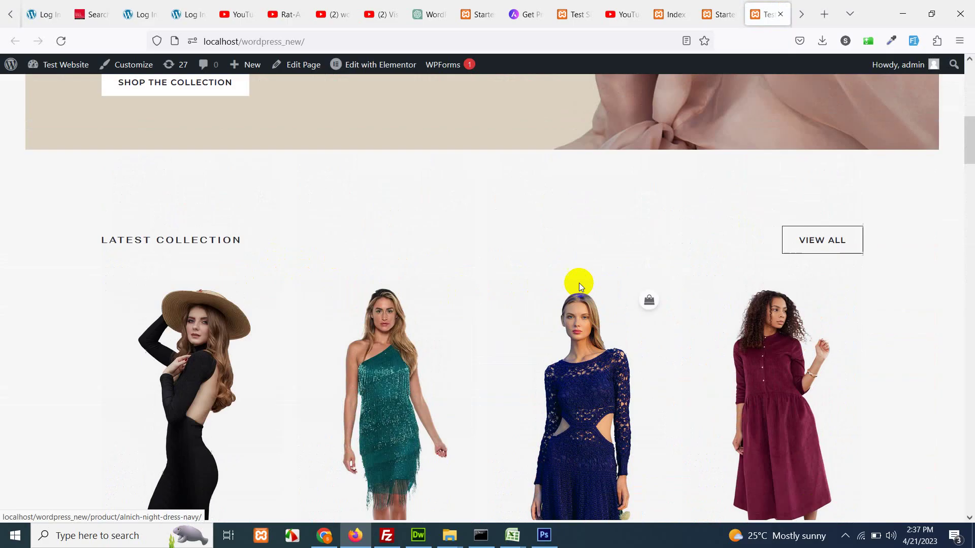
scroll(580, 286, up, 1)
scroll(617, 308, down, 5)
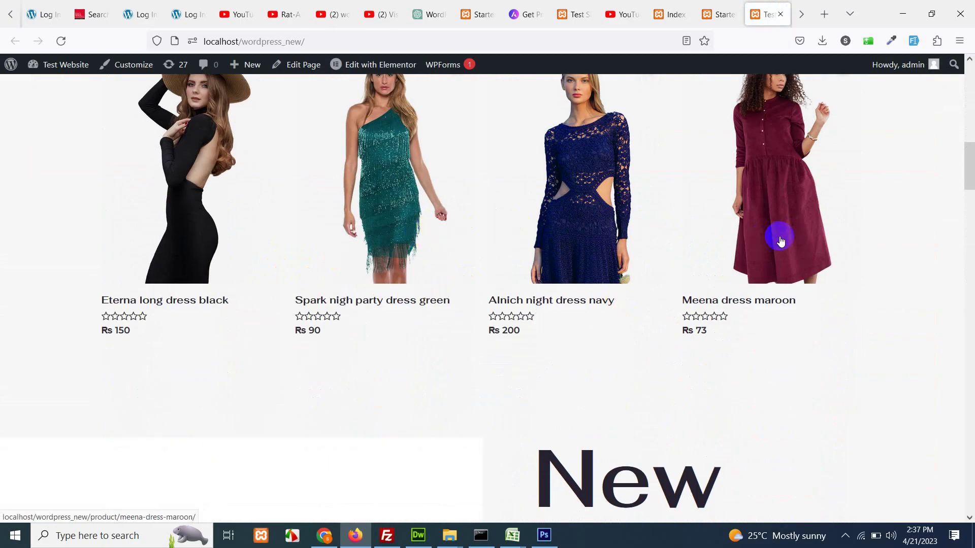
scroll(714, 263, down, 4)
scroll(604, 272, up, 15)
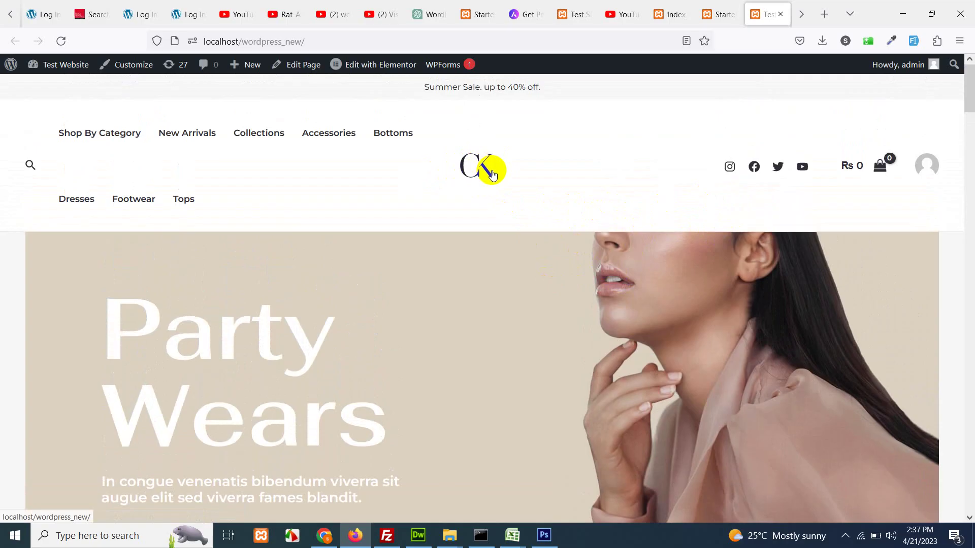
Leave the importer's Congratulations page for the dashboard and go to Appearance > Customize.
click(708, 14)
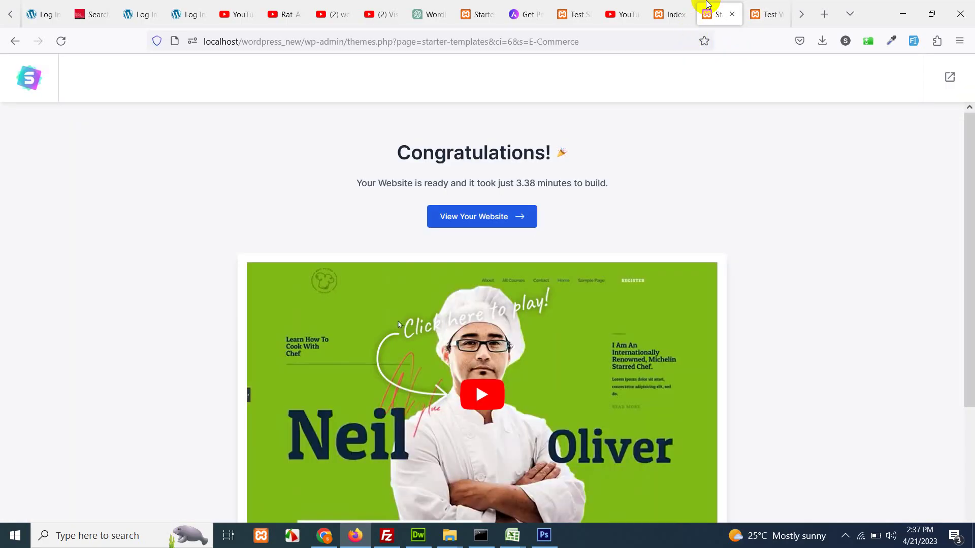
click(949, 77)
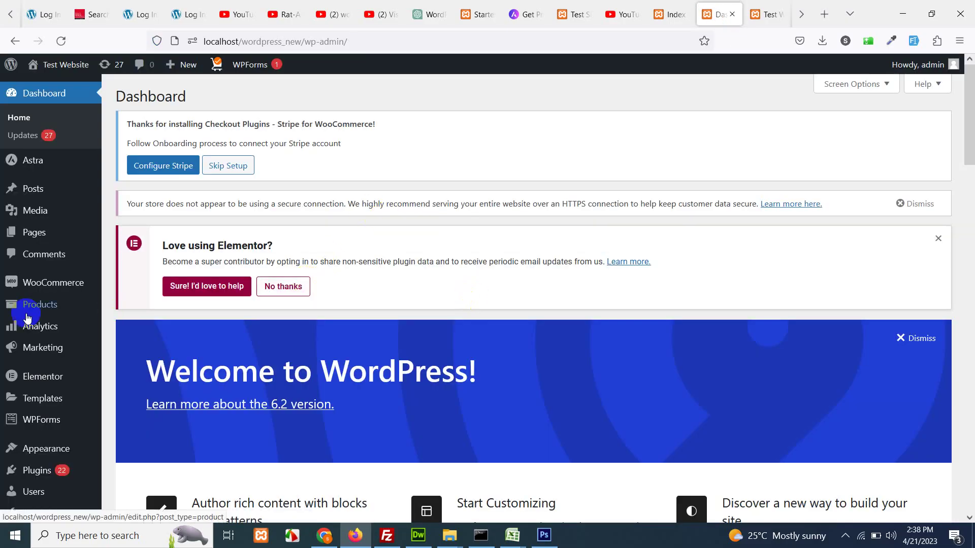
scroll(28, 317, down, 4)
mouse_move(46, 368)
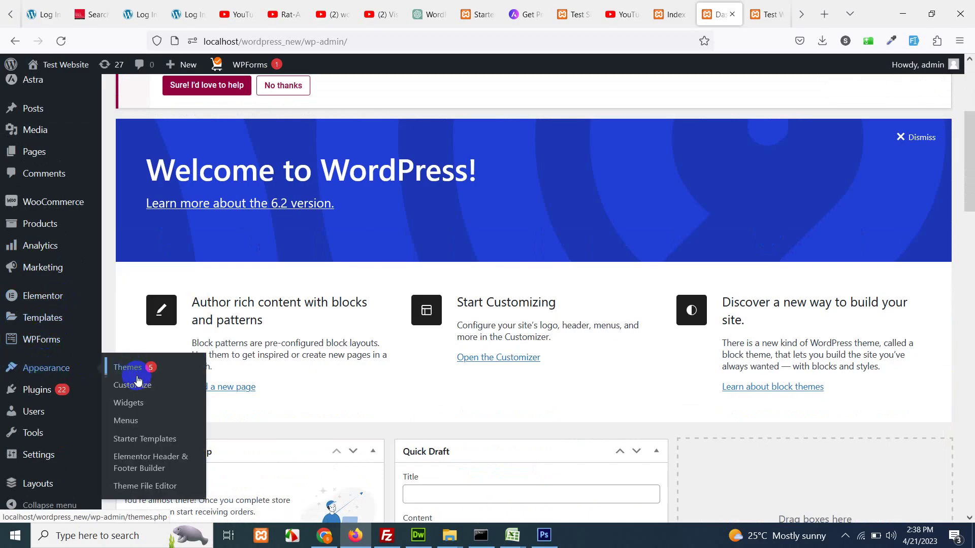
click(138, 389)
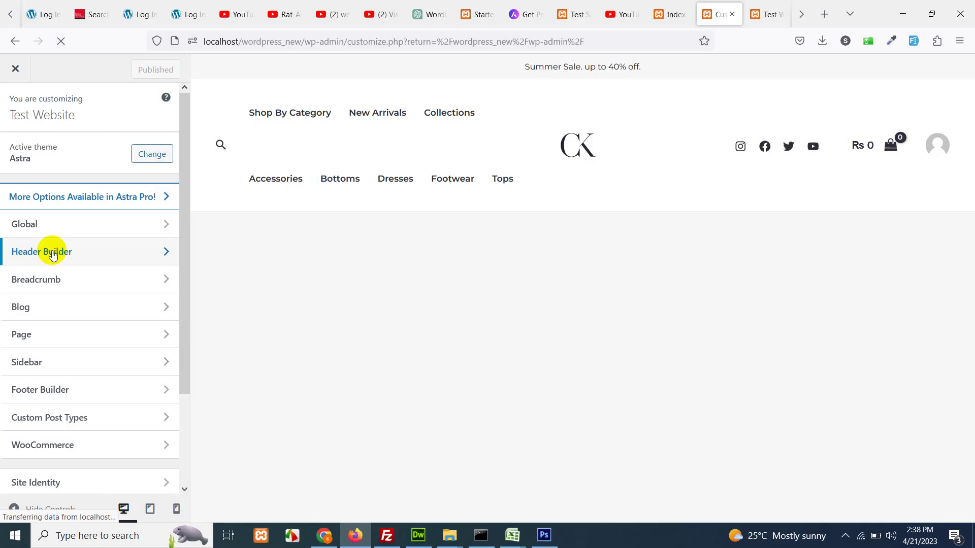
Open the Header Builder and select the CK logo to show its Logo settings.
click(53, 254)
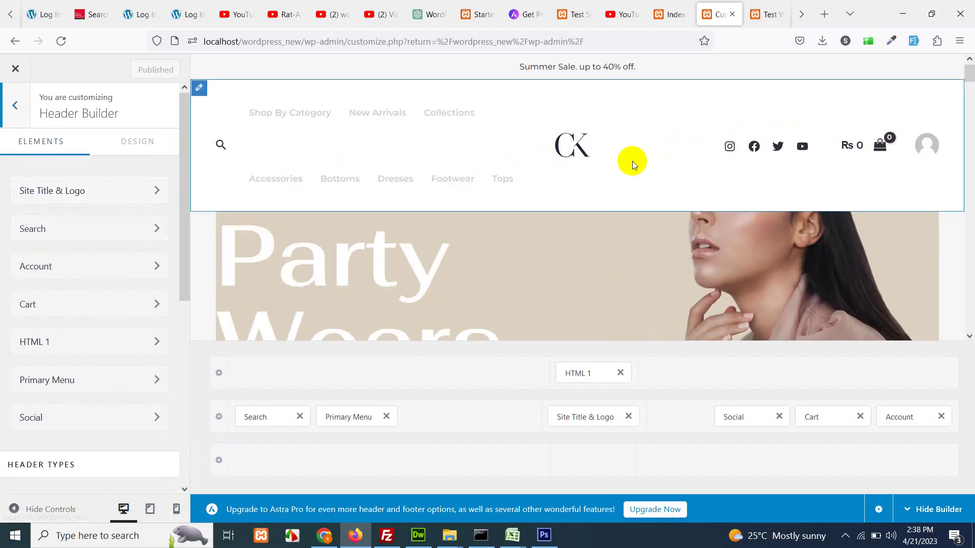
mouse_move(571, 142)
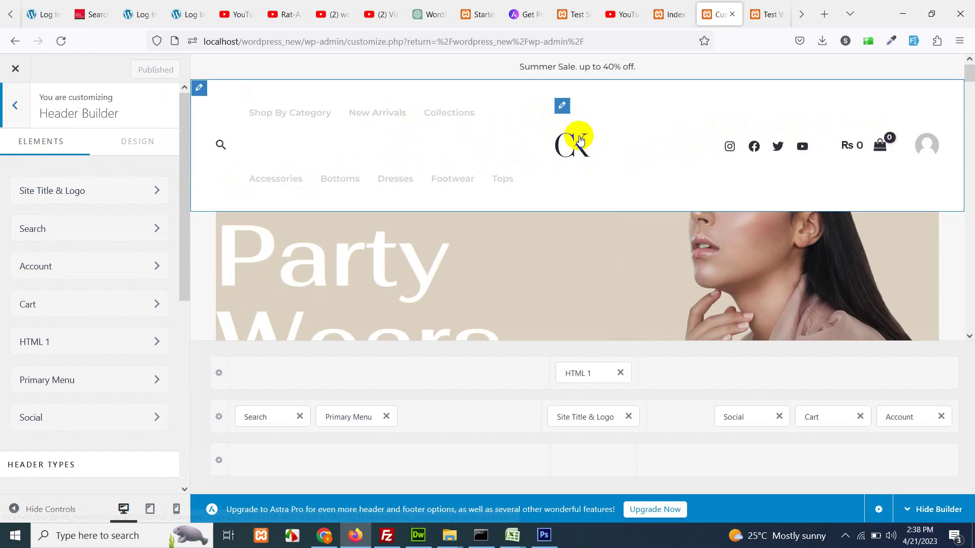
mouse_move(374, 118)
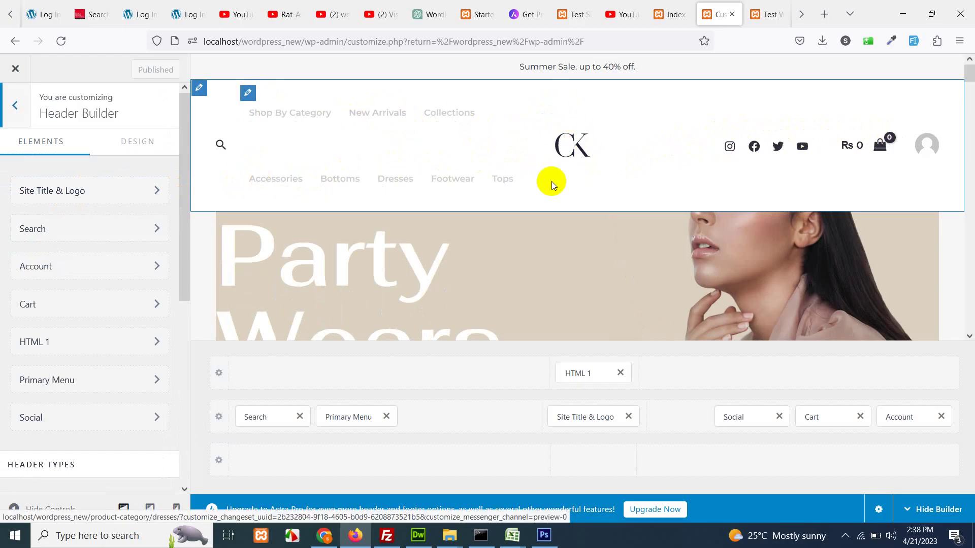
mouse_move(726, 145)
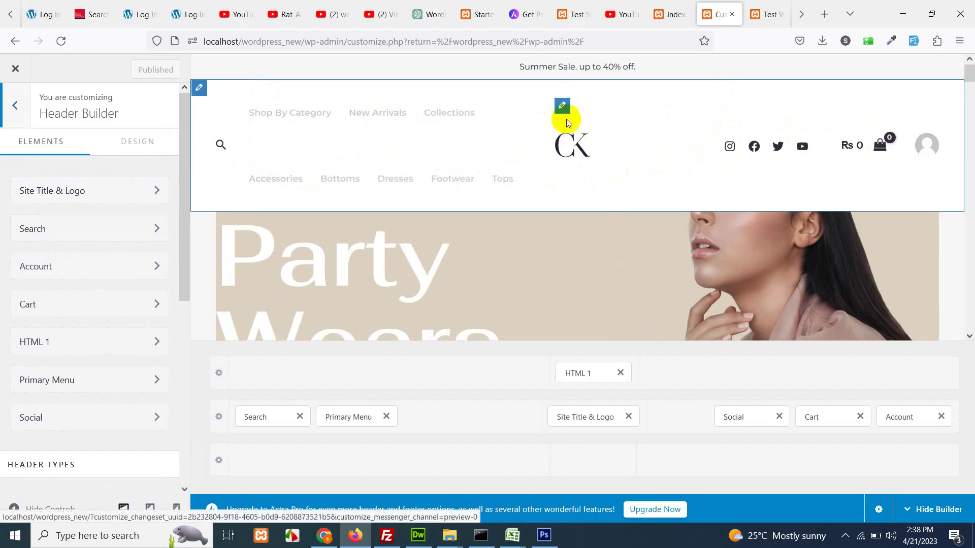
click(572, 148)
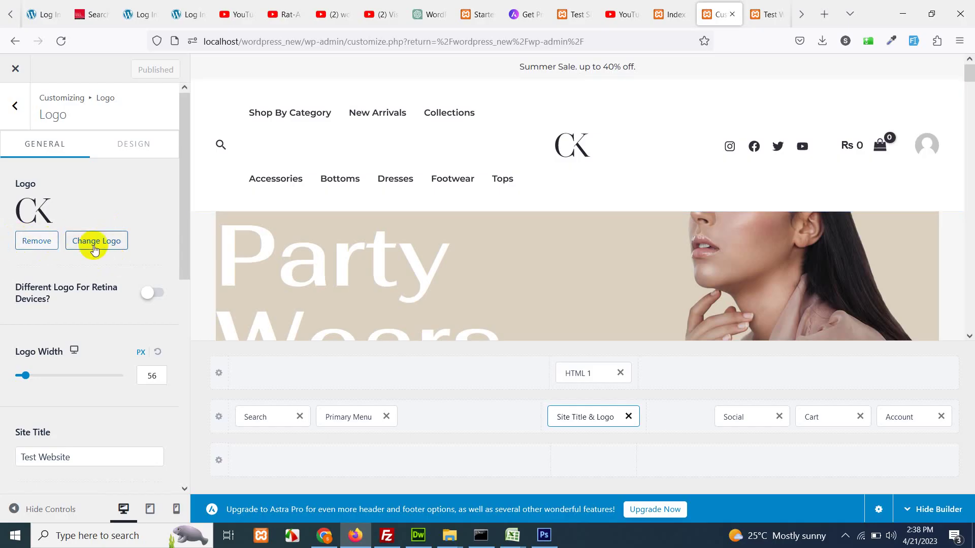
Swap the CK logo for the advice-by-phone-icon image, cropped to its full height.
click(95, 243)
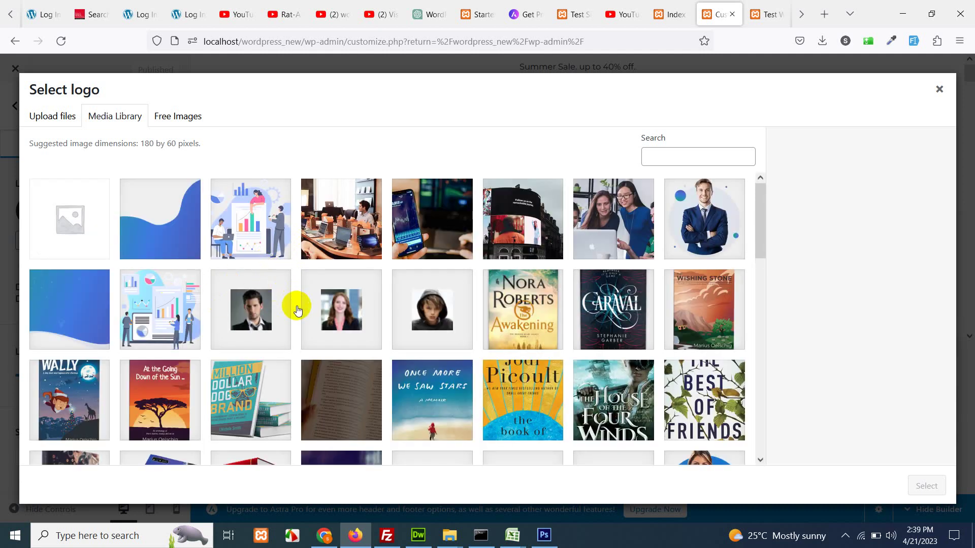
scroll(298, 311, down, 5)
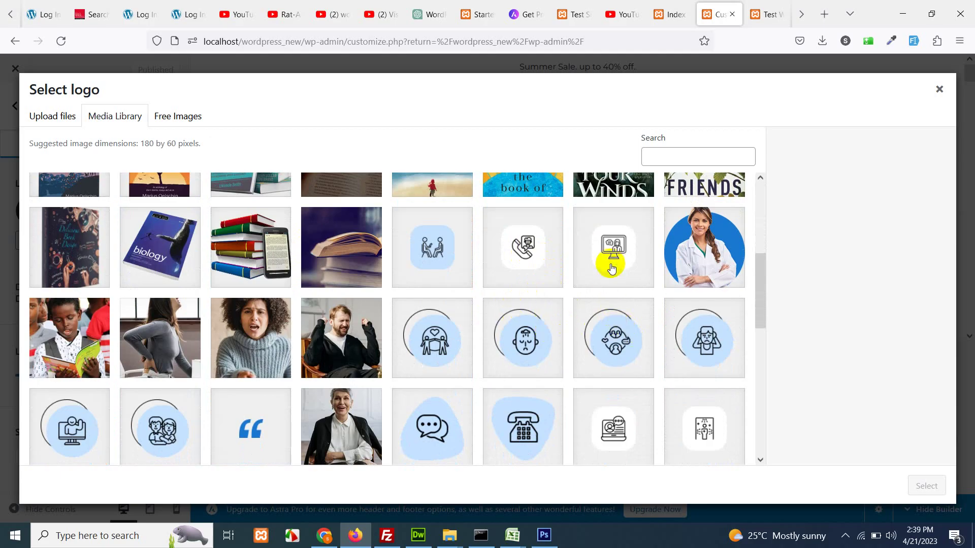
click(526, 248)
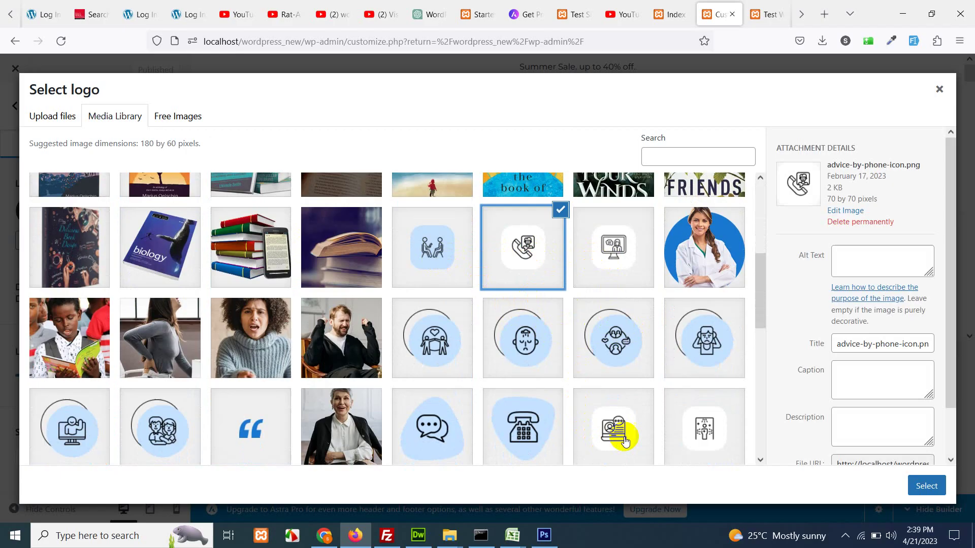
click(943, 486)
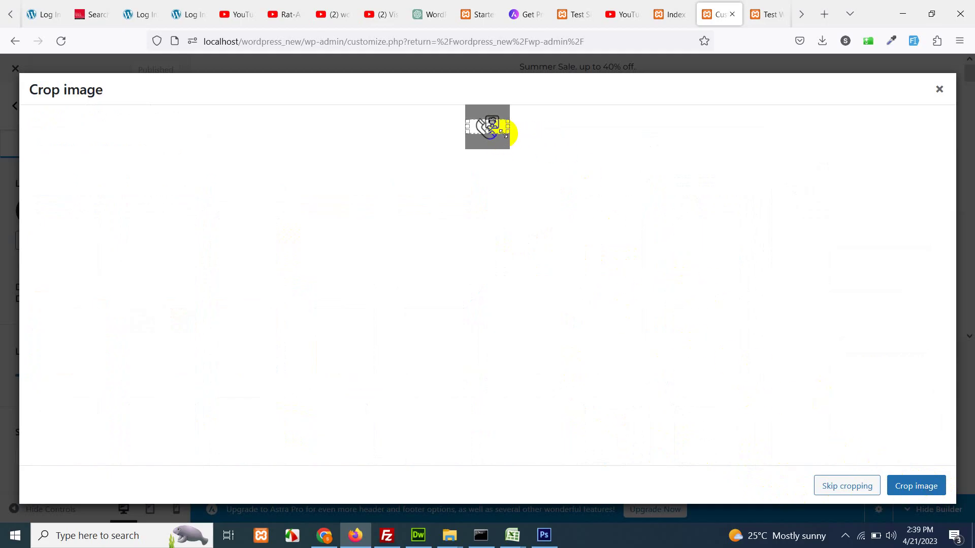
drag(506, 133, 516, 157)
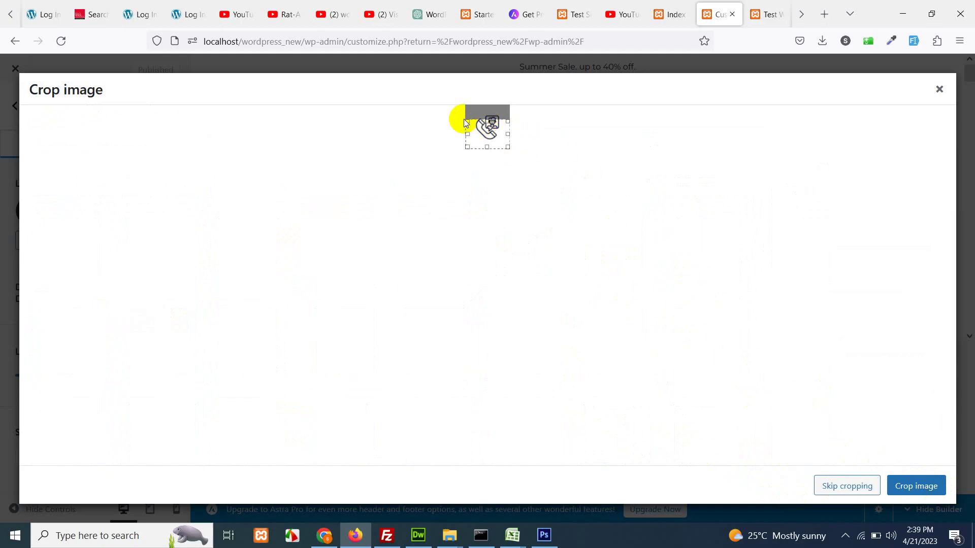
drag(466, 124, 467, 106)
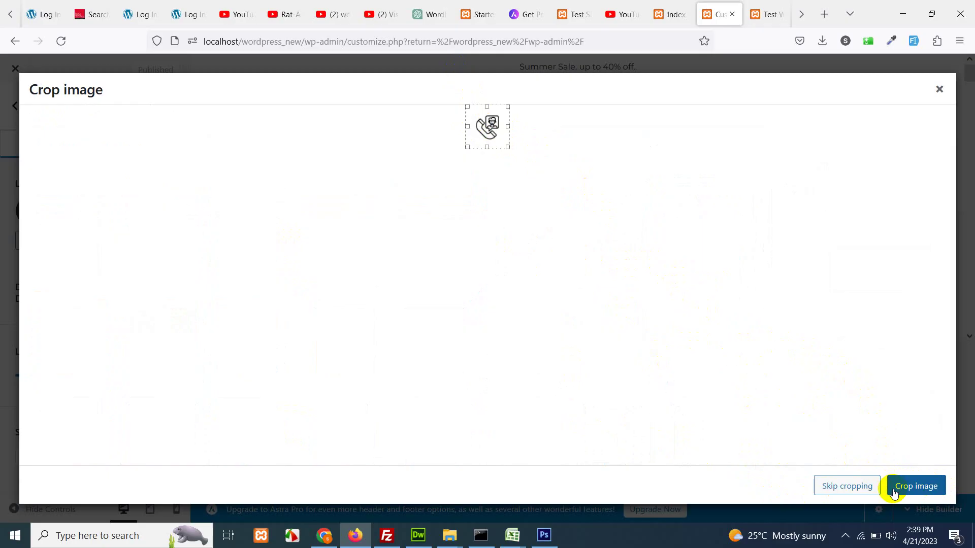
click(856, 487)
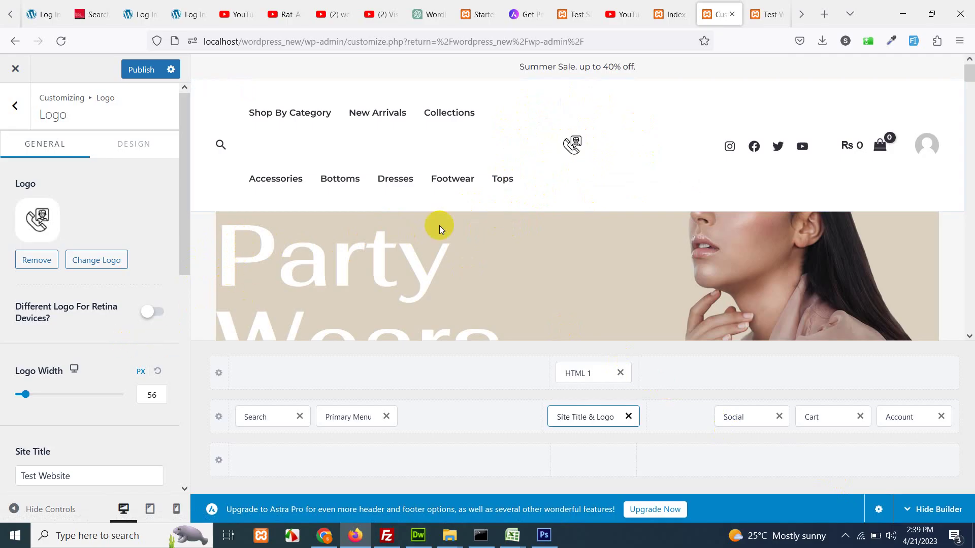
Widen then narrow the Logo Width slider, settling the phone icon at 109 px.
drag(27, 397, 84, 397)
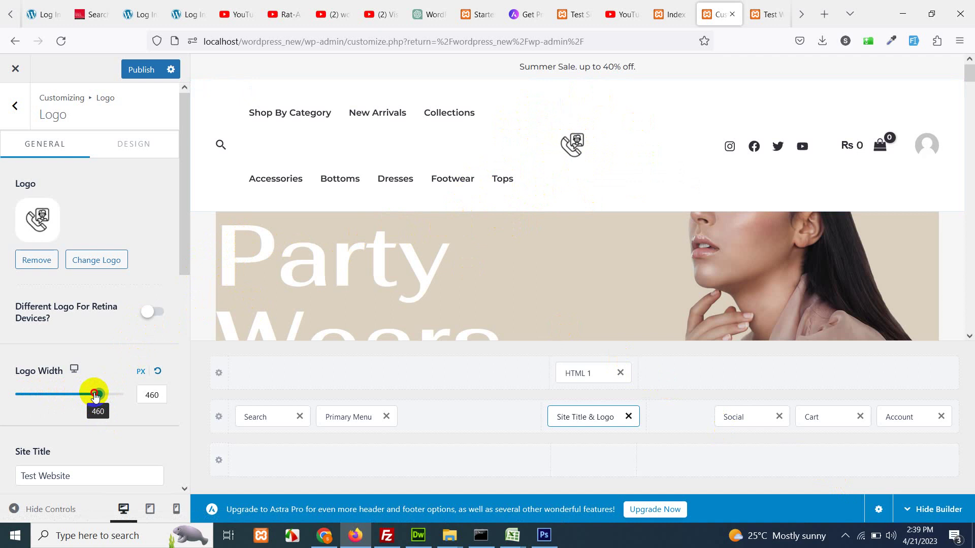
drag(95, 396, 37, 399)
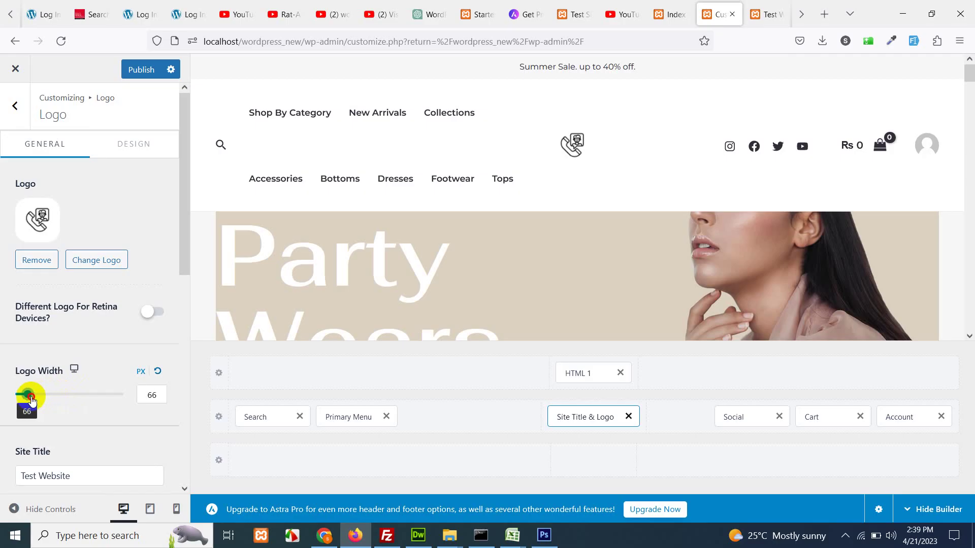
drag(32, 401, 42, 399)
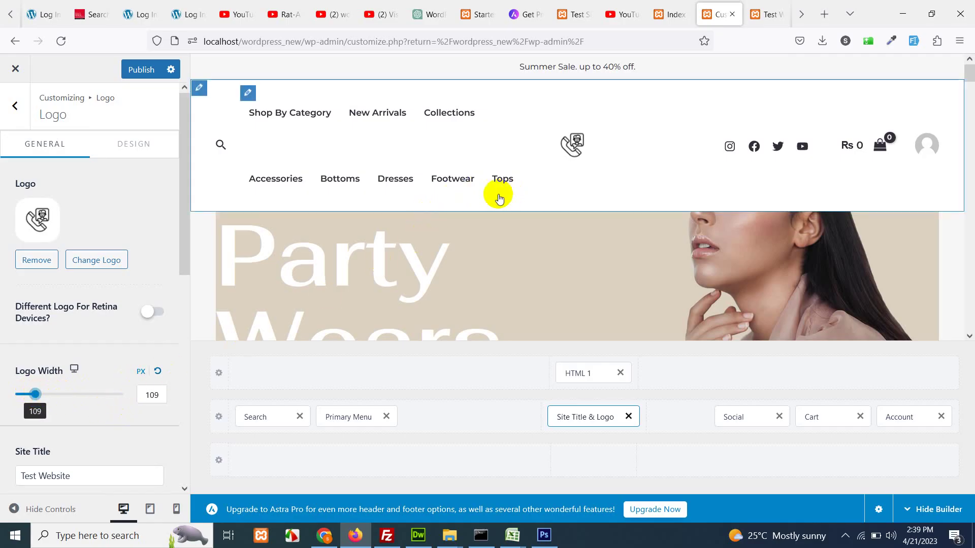
Open the footer builder and select the whole HTML 1 footer text paragraph.
scroll(746, 199, down, 15)
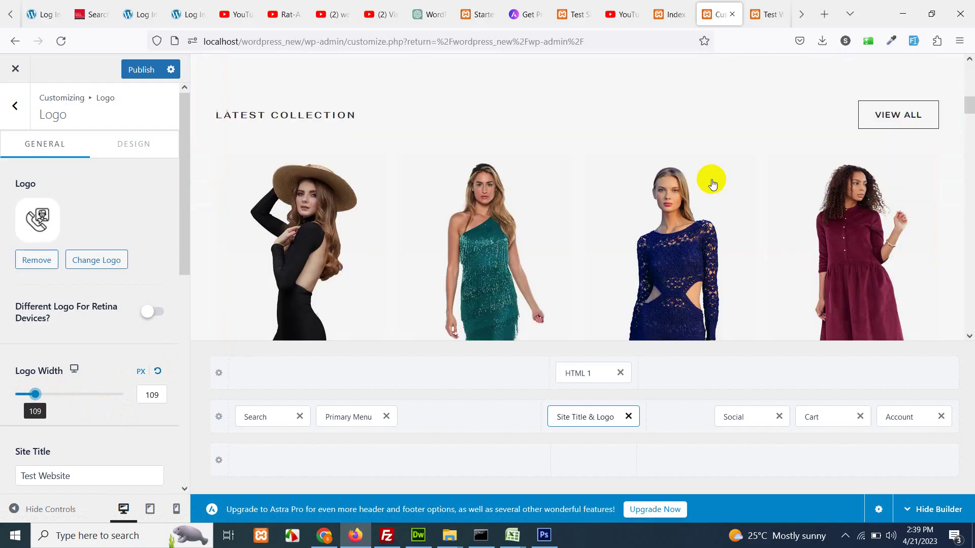
scroll(694, 225, down, 15)
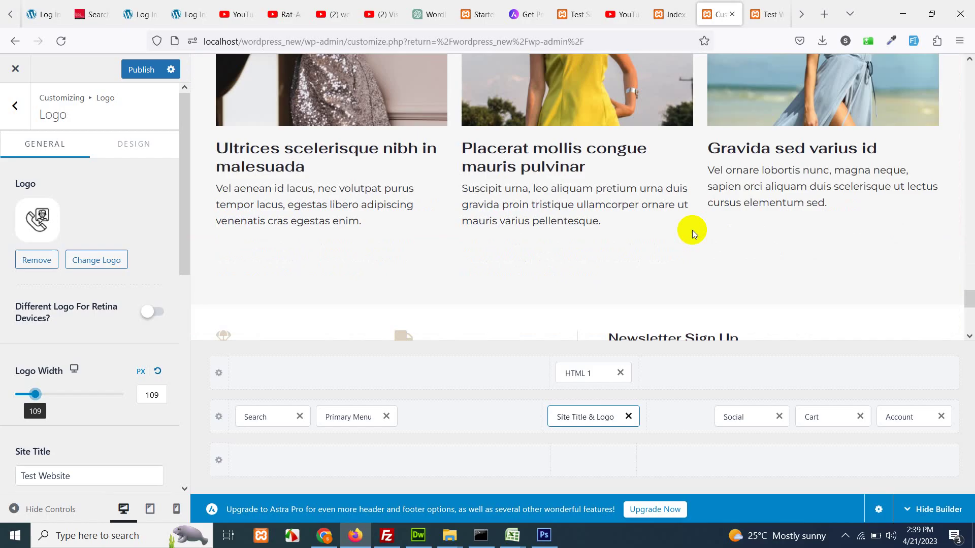
scroll(391, 223, up, 4)
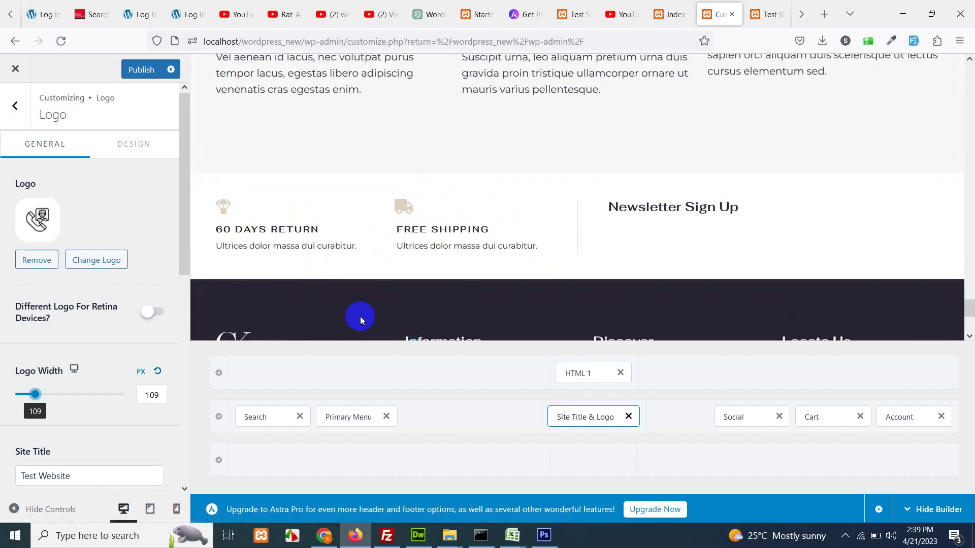
scroll(355, 279, down, 5)
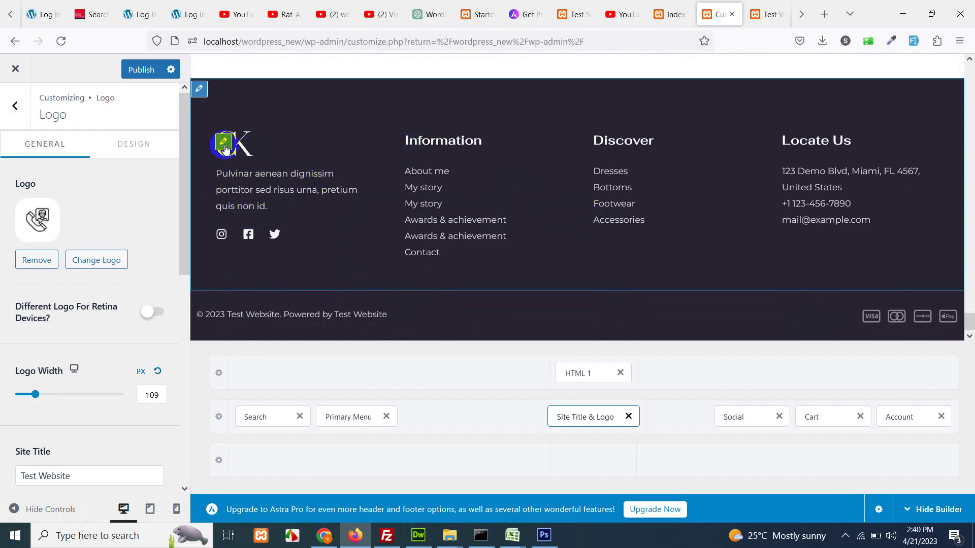
click(225, 145)
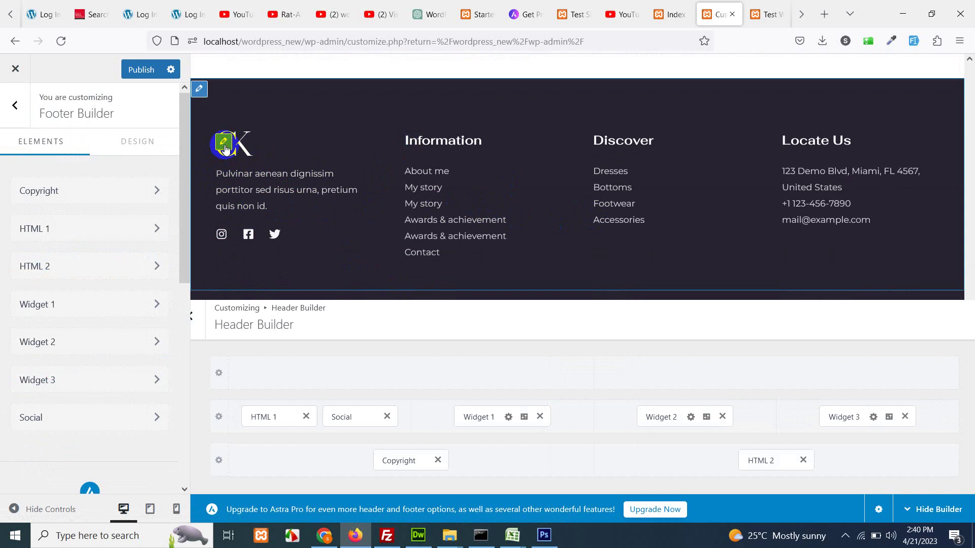
click(39, 229)
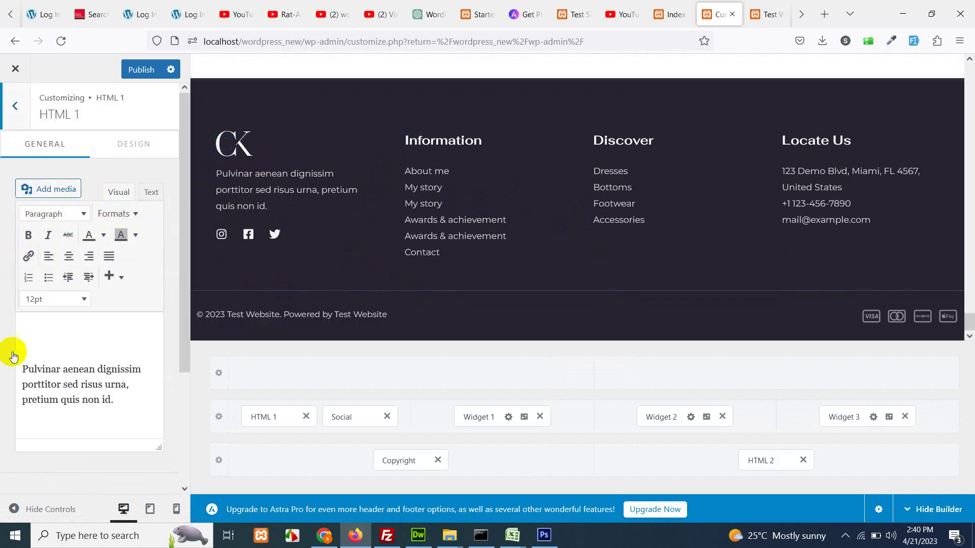
scroll(74, 314, down, 5)
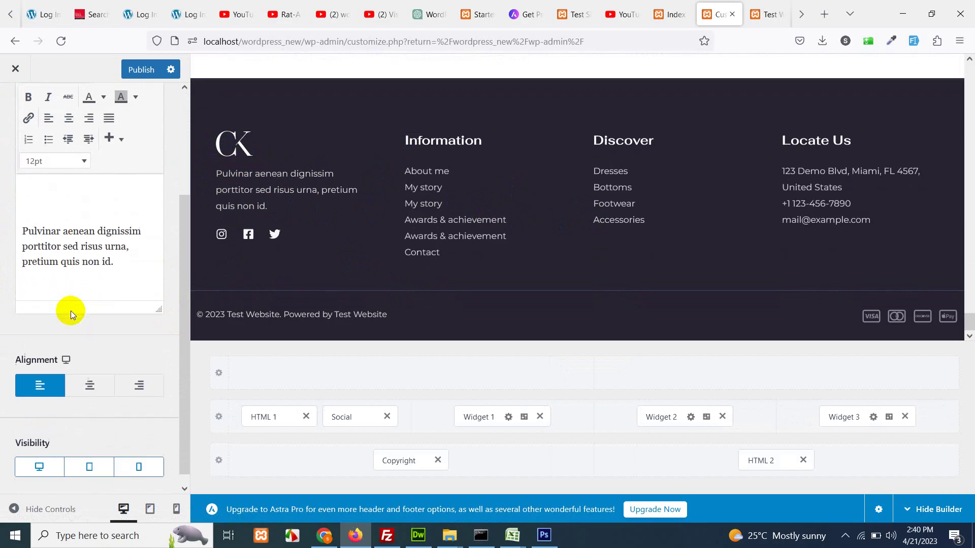
click(80, 252)
scroll(120, 276, up, 3)
scroll(118, 279, down, 1)
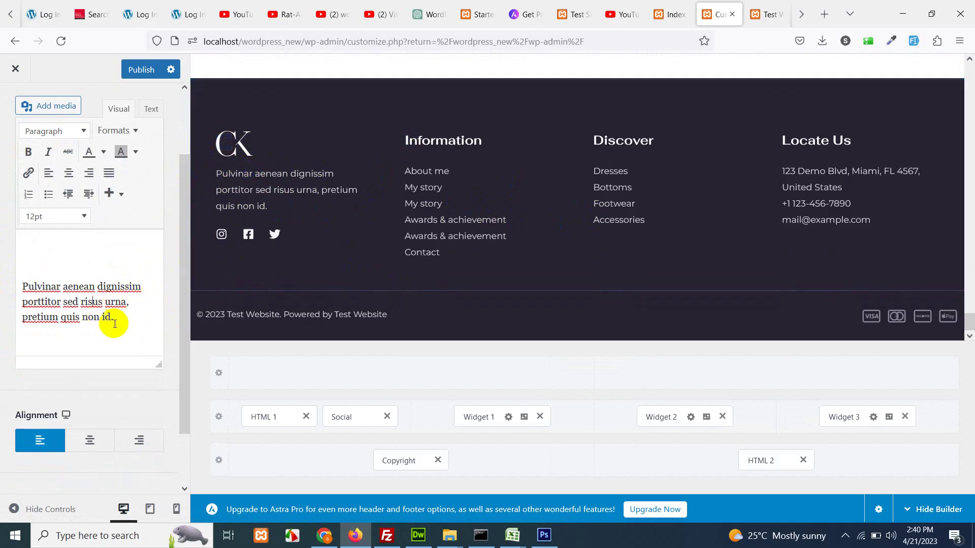
drag(115, 323, 15, 283)
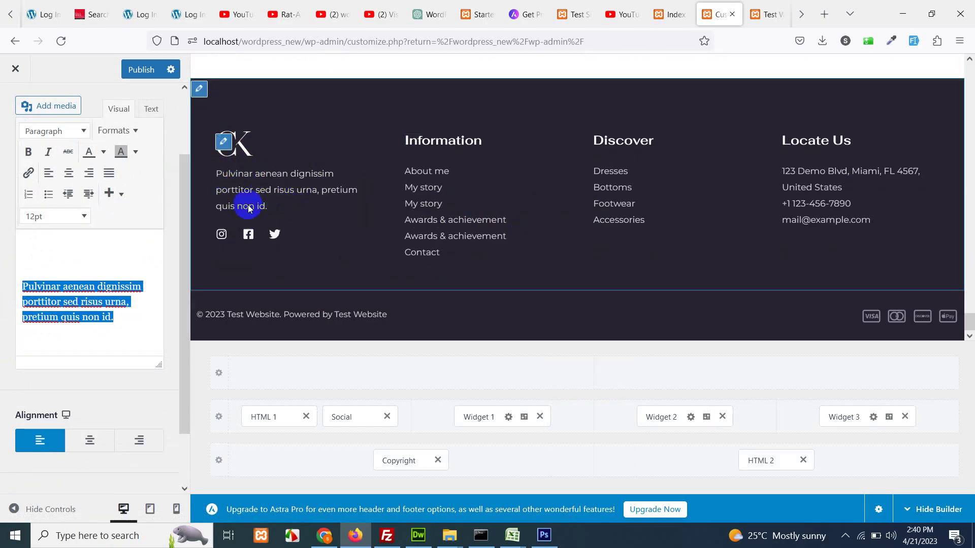
scroll(105, 265, up, 3)
scroll(109, 279, down, 3)
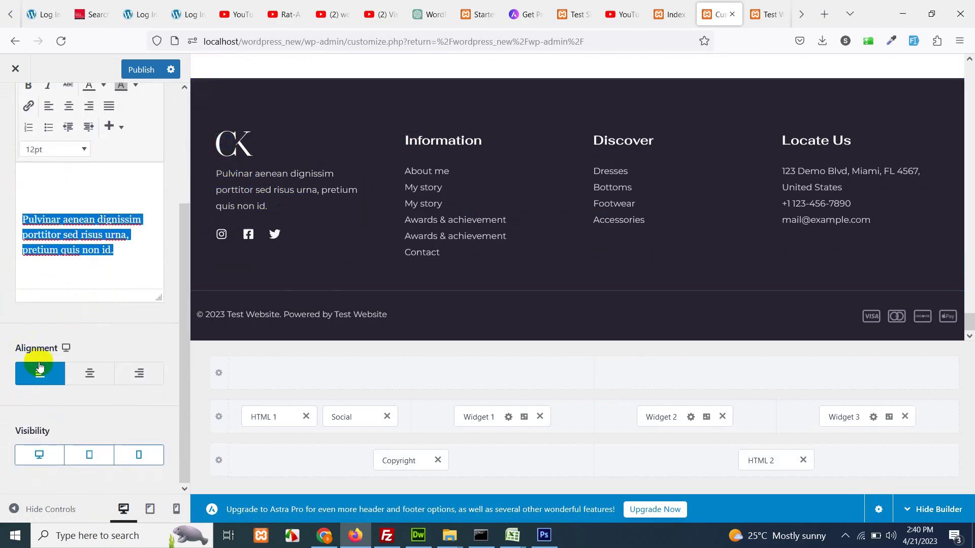
scroll(122, 373, up, 3)
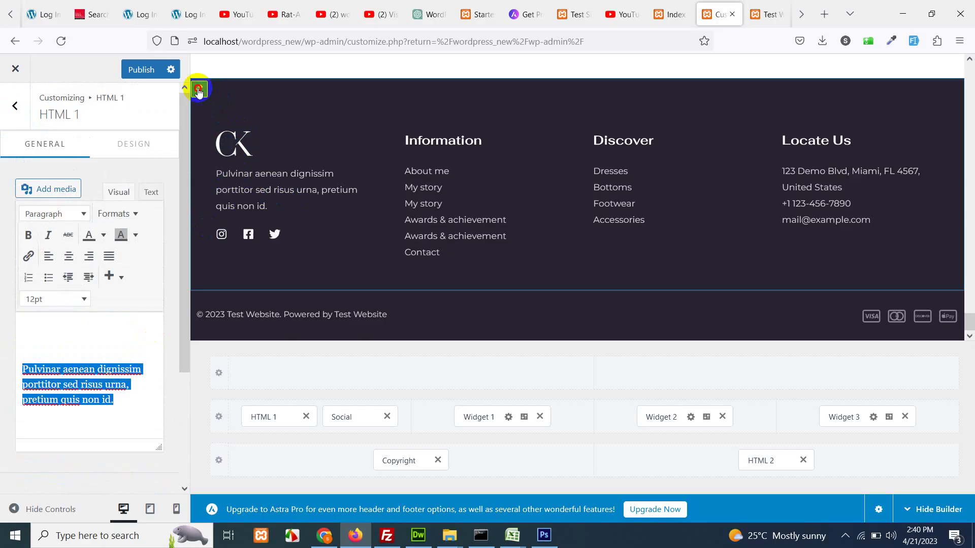
Show the Primary Footer row settings, keeping 4 columns, stacked layout and content width.
click(225, 243)
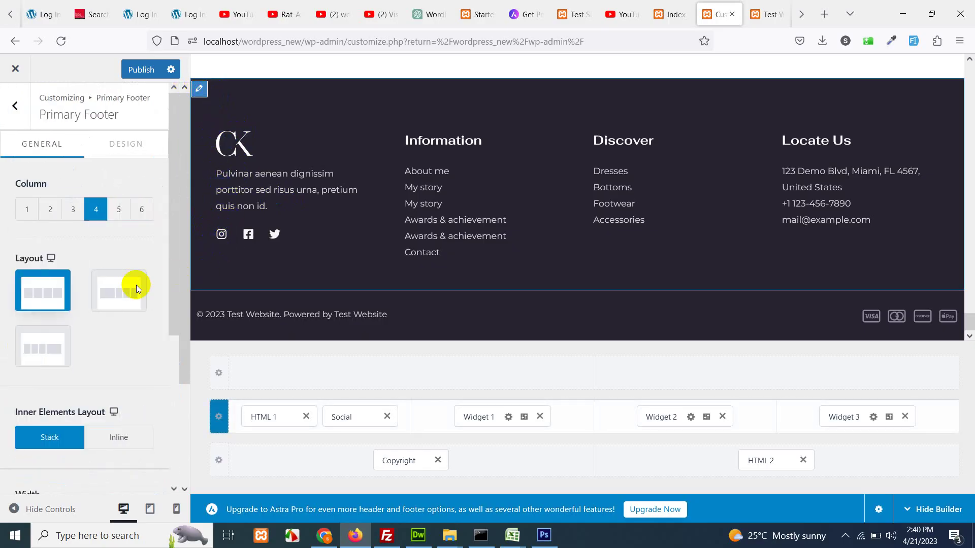
scroll(96, 292, down, 3)
scroll(61, 312, down, 2)
scroll(96, 253, up, 5)
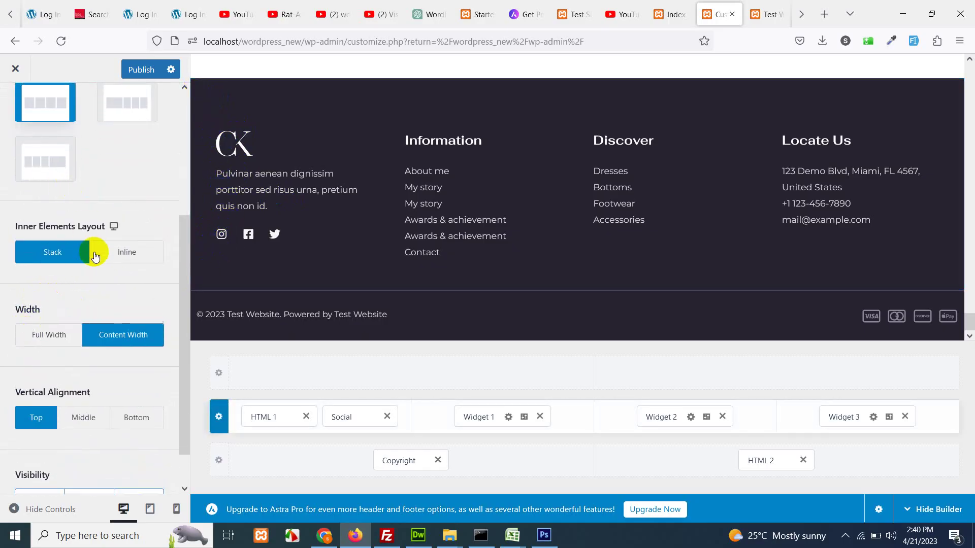
click(101, 145)
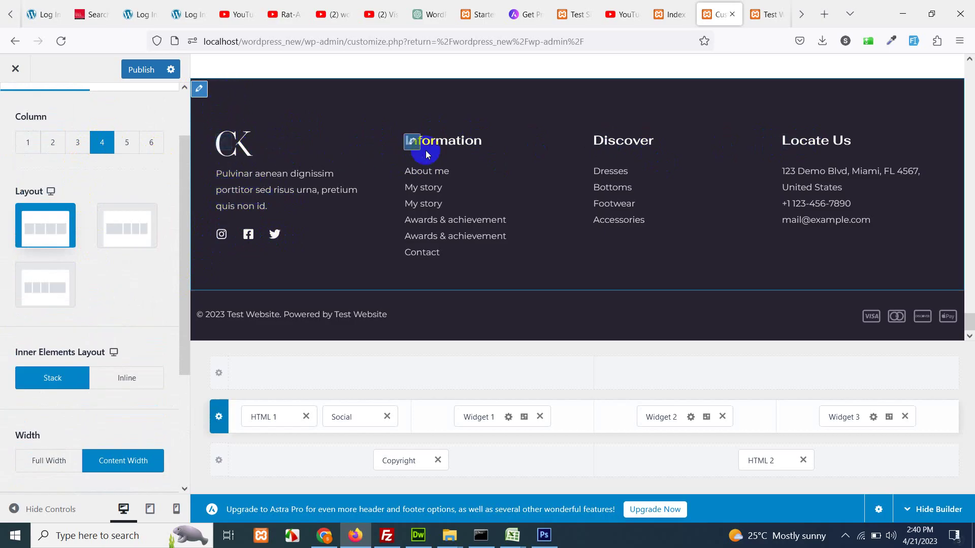
Open the Information column's Footer - info menu and select its menu name.
click(412, 142)
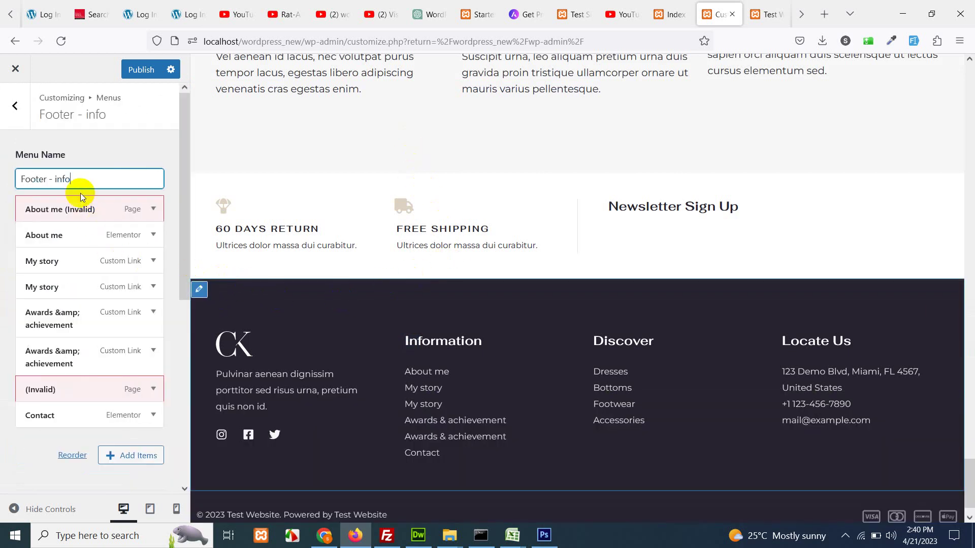
drag(76, 178, 9, 178)
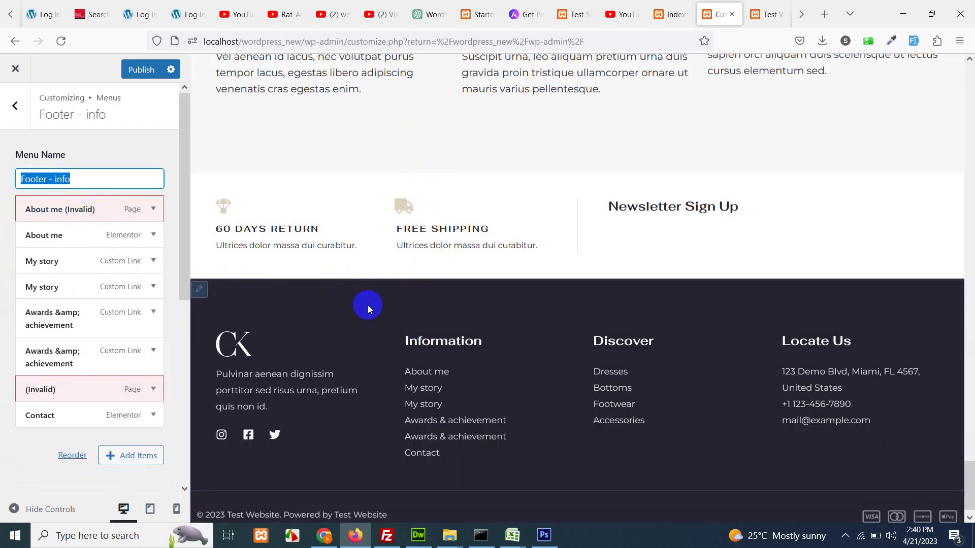
scroll(95, 291, down, 3)
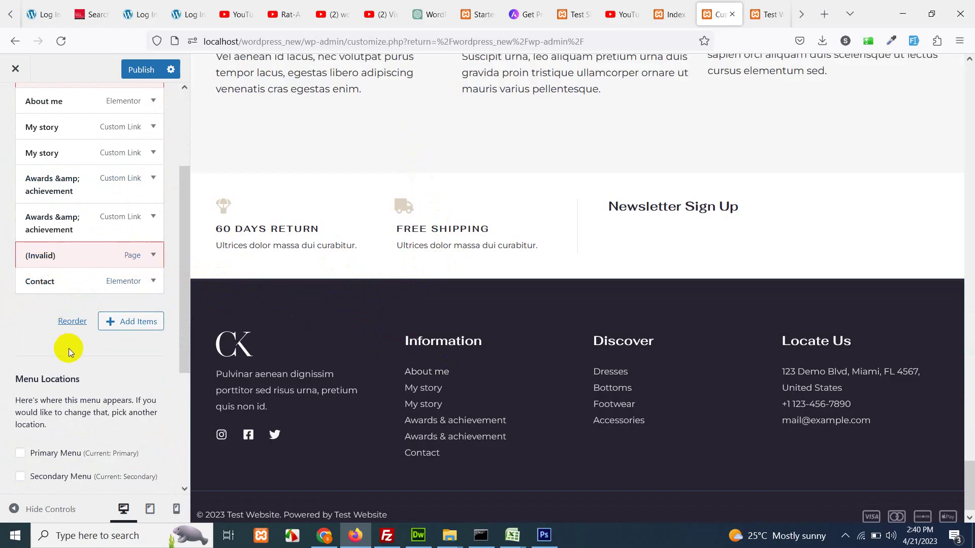
scroll(69, 348, down, 4)
scroll(85, 353, up, 4)
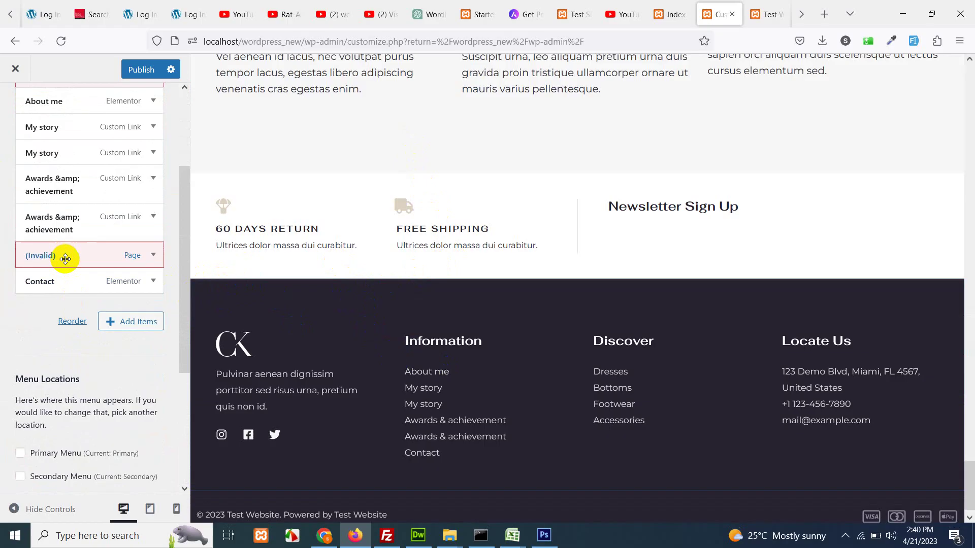
scroll(91, 302, up, 3)
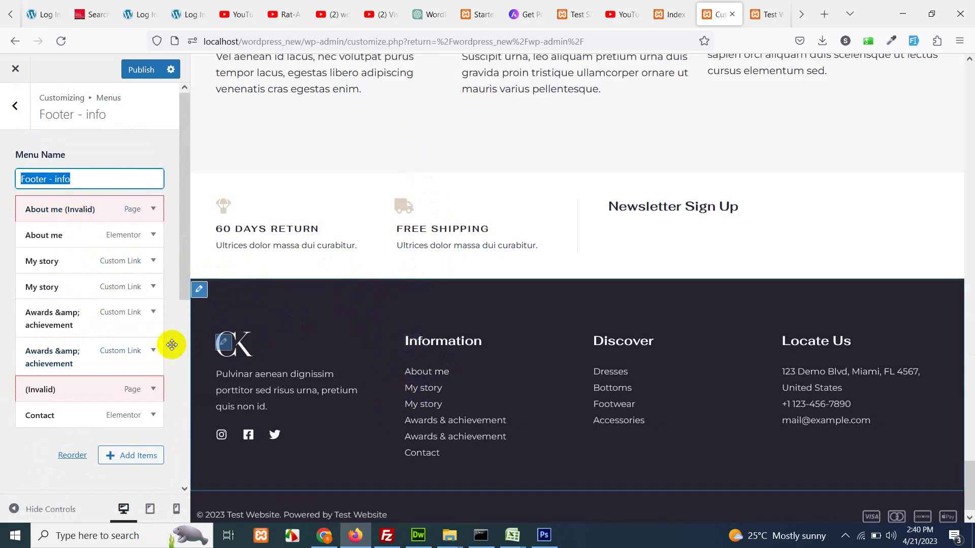
scroll(87, 322, down, 4)
scroll(81, 284, down, 3)
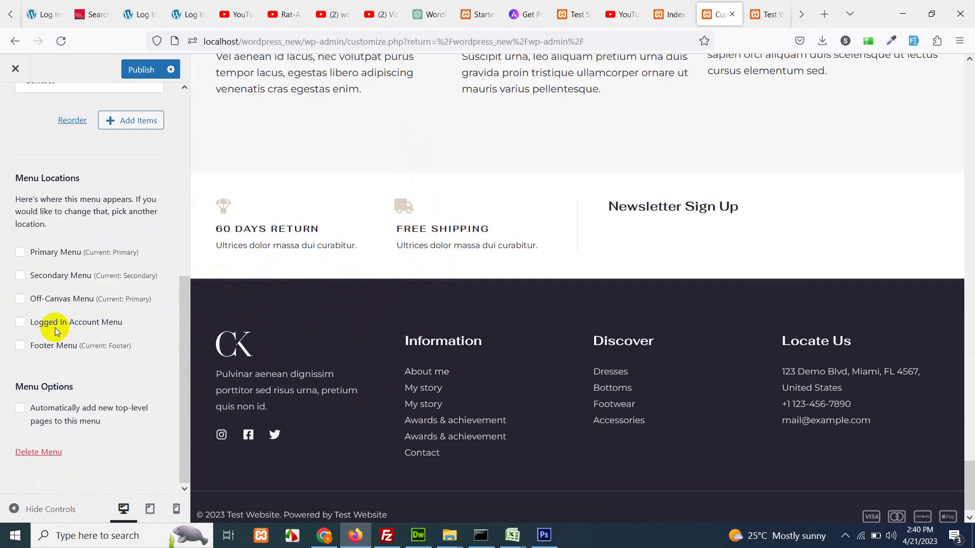
scroll(83, 300, up, 7)
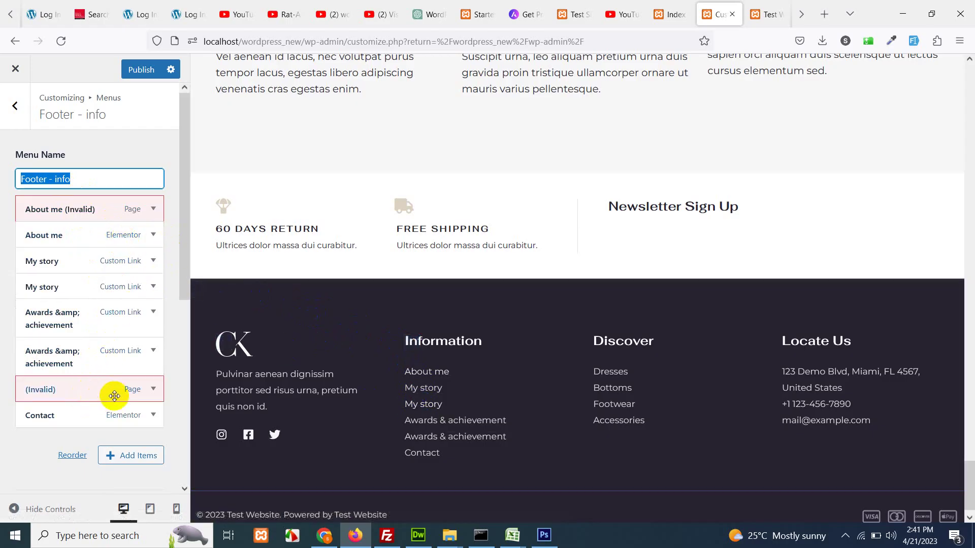
scroll(150, 386, down, 1)
Remove both (Invalid) menu items, including the invalid About me entry.
click(152, 321)
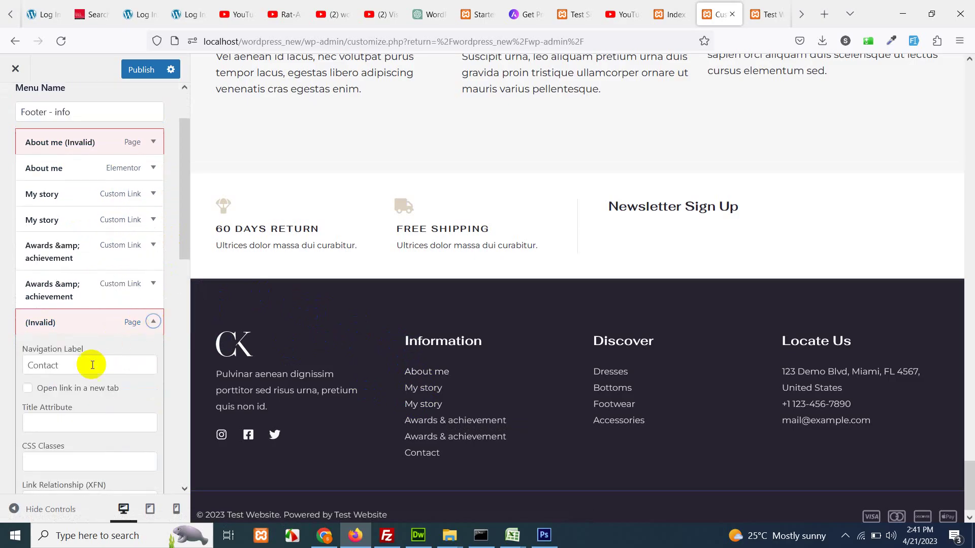
scroll(82, 375, down, 8)
click(36, 254)
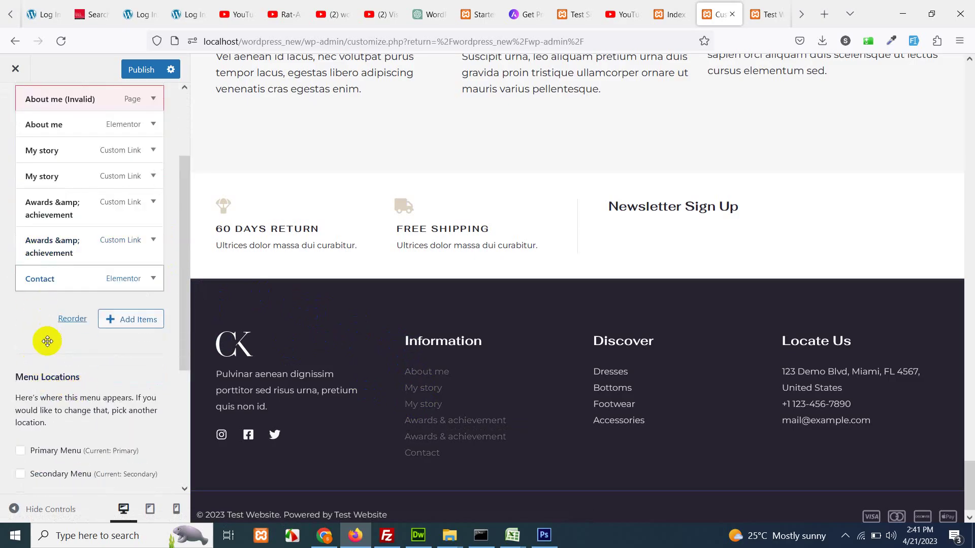
scroll(44, 330, up, 2)
click(155, 209)
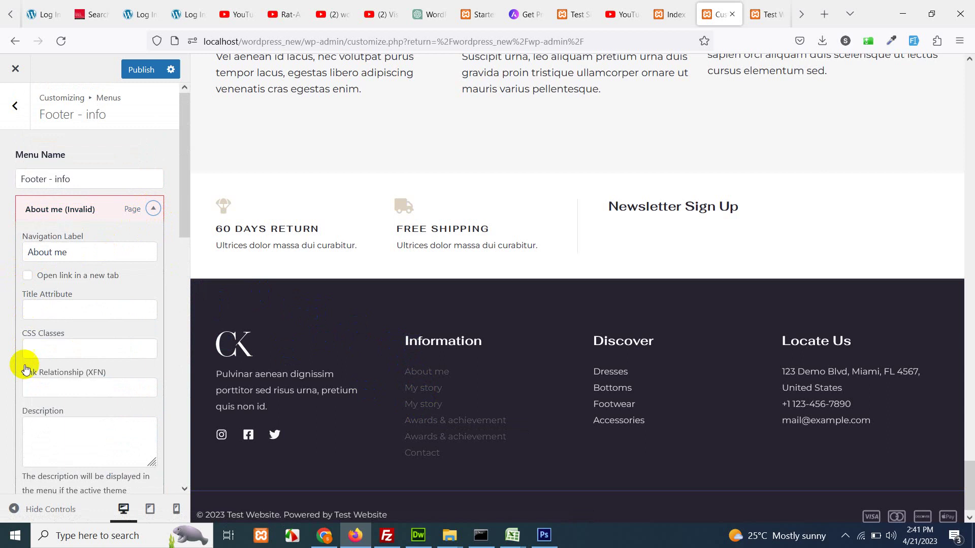
scroll(33, 370, down, 5)
click(40, 278)
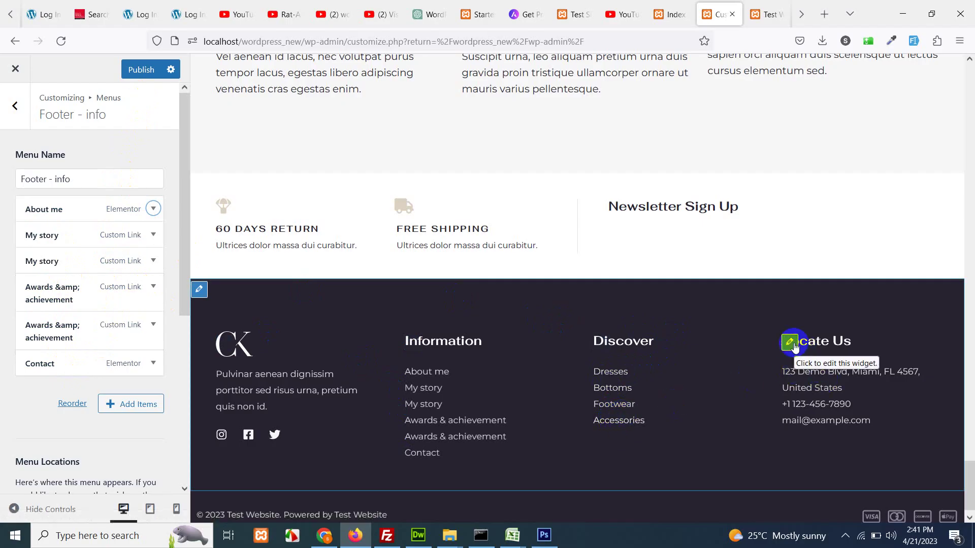
Review the Locate Us Text widget's title and address fields, then publish the Customizer changes.
click(791, 344)
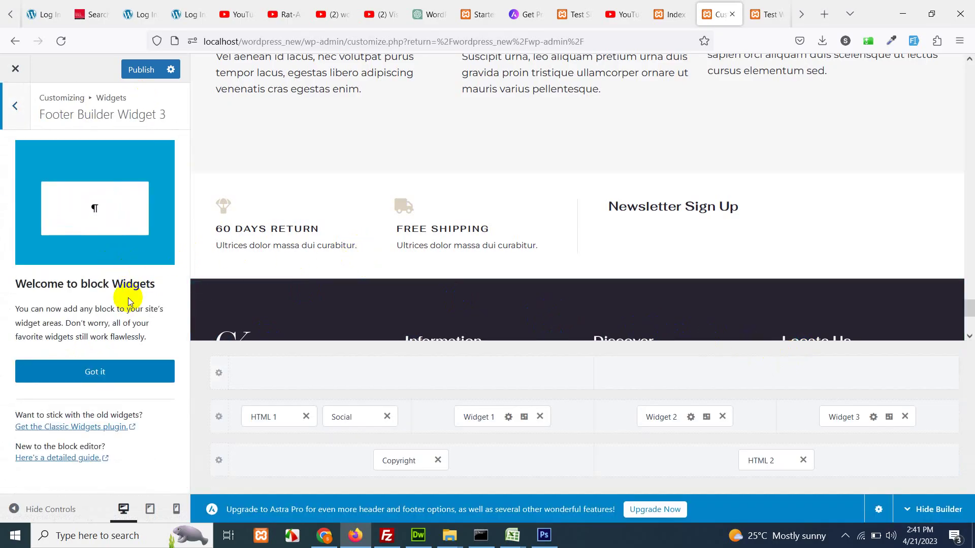
click(592, 422)
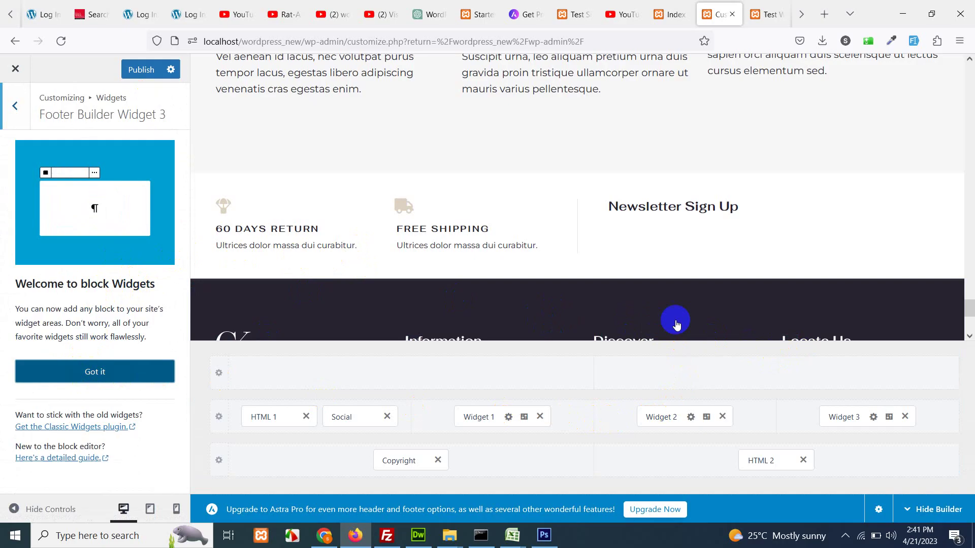
click(77, 227)
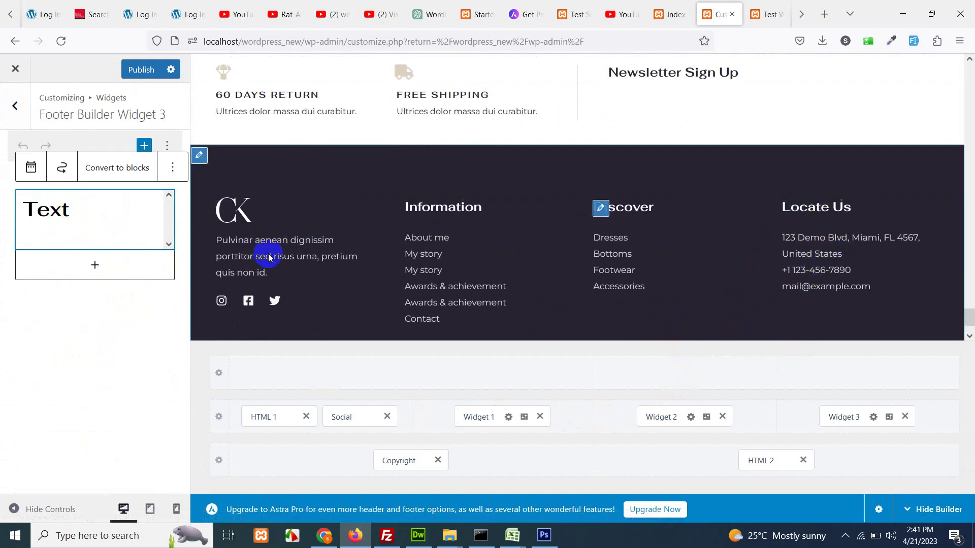
click(88, 230)
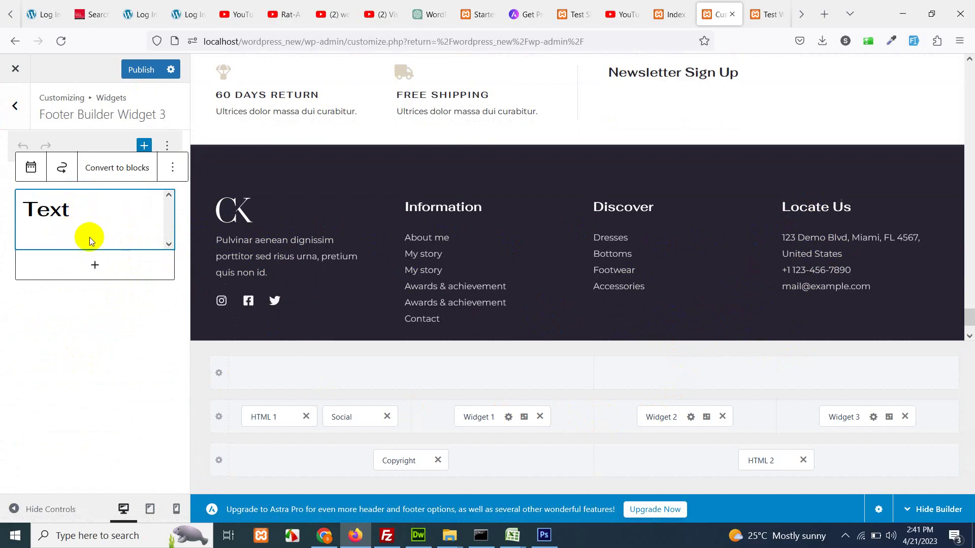
click(82, 199)
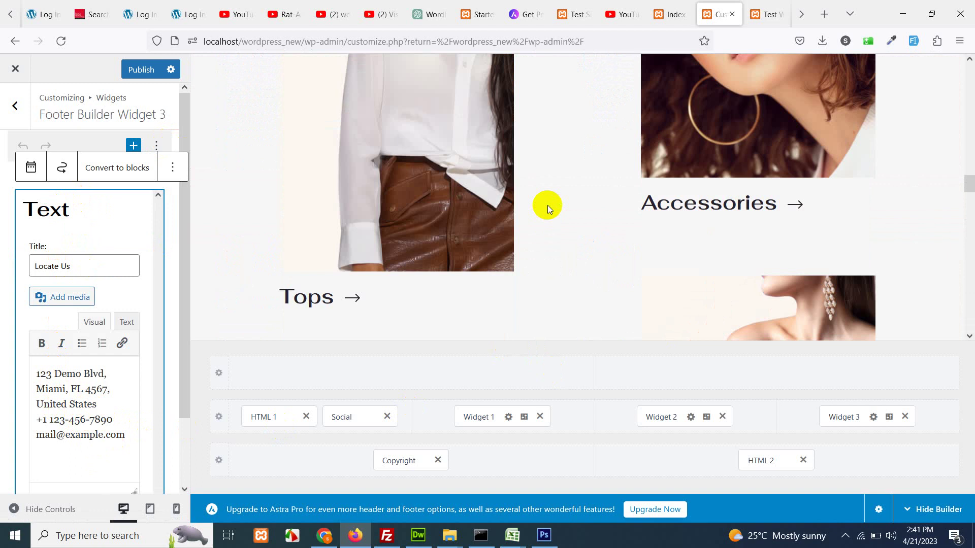
click(128, 71)
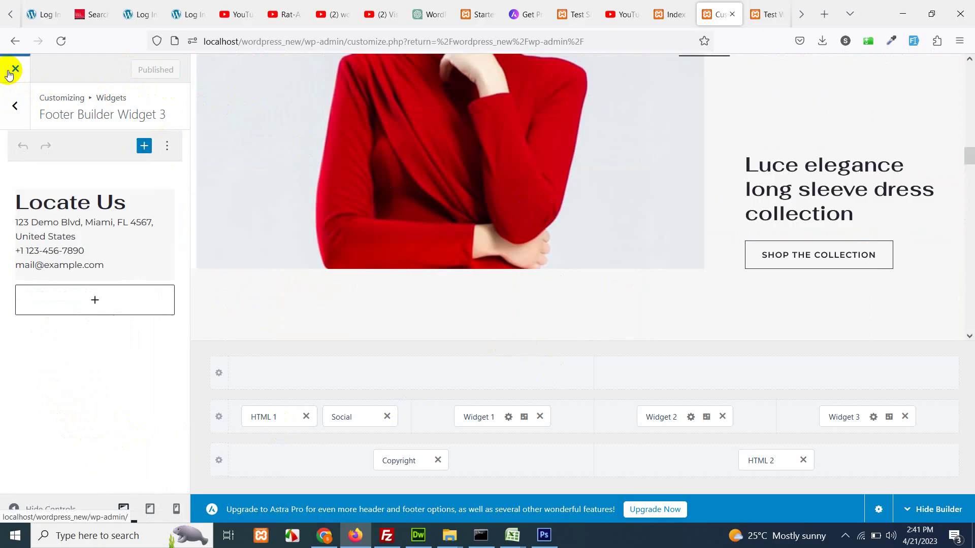
Close the Customizer and open the homepage's Edit with Elementor link in a new tab.
click(9, 75)
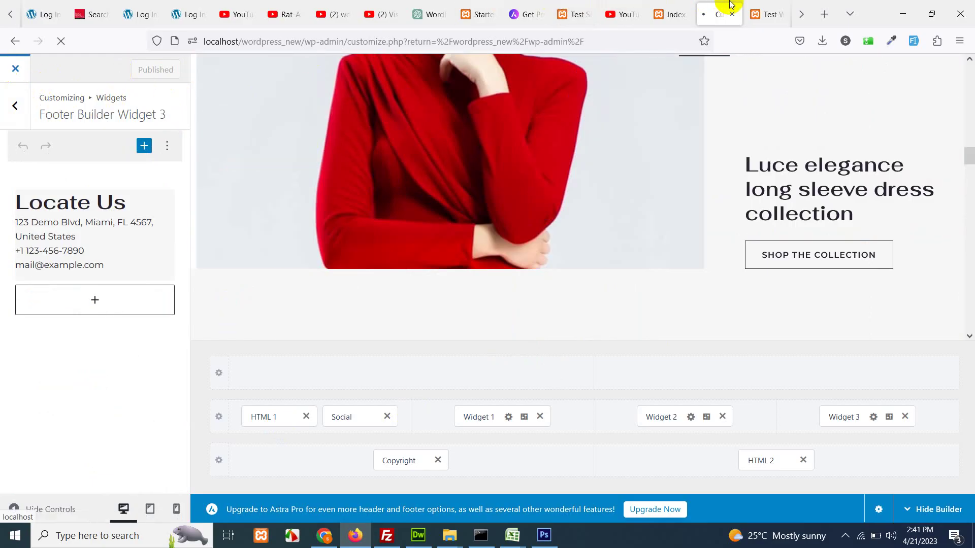
click(761, 14)
scroll(626, 286, down, 10)
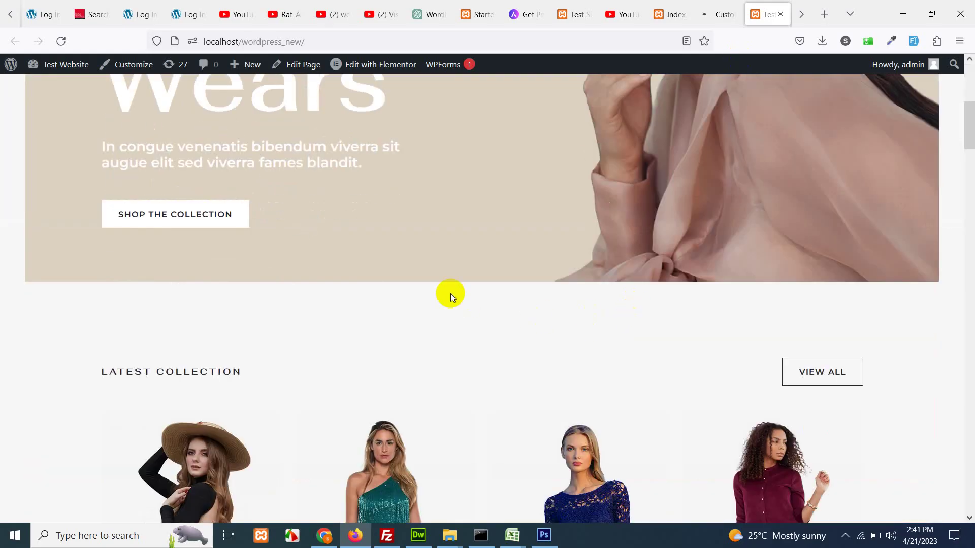
scroll(604, 381, up, 10)
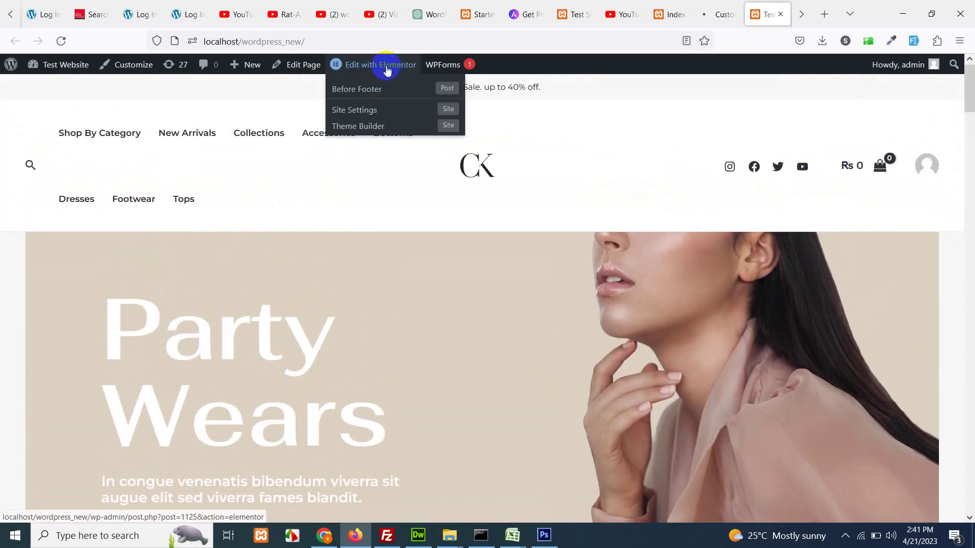
right_click(387, 70)
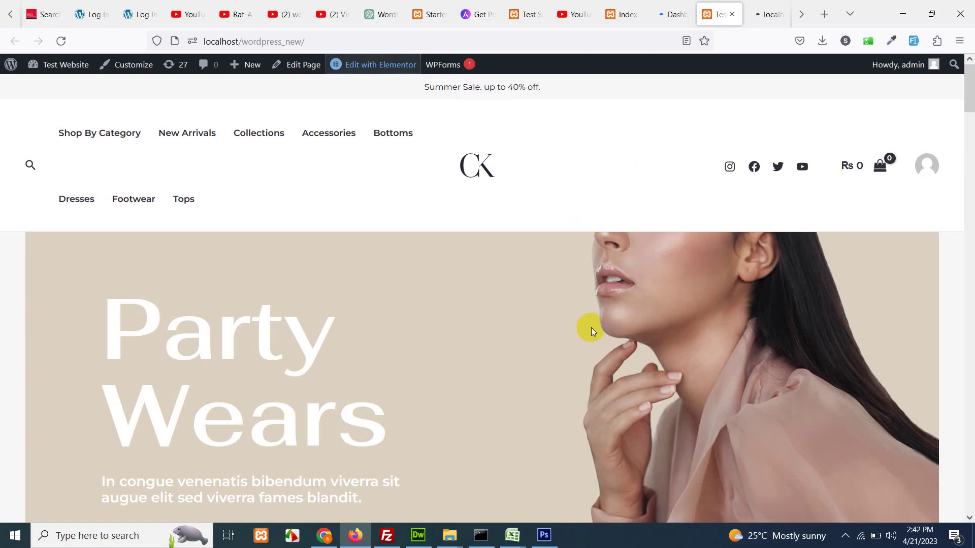
scroll(601, 409, down, 5)
scroll(601, 409, up, 5)
scroll(570, 336, down, 5)
scroll(571, 336, up, 5)
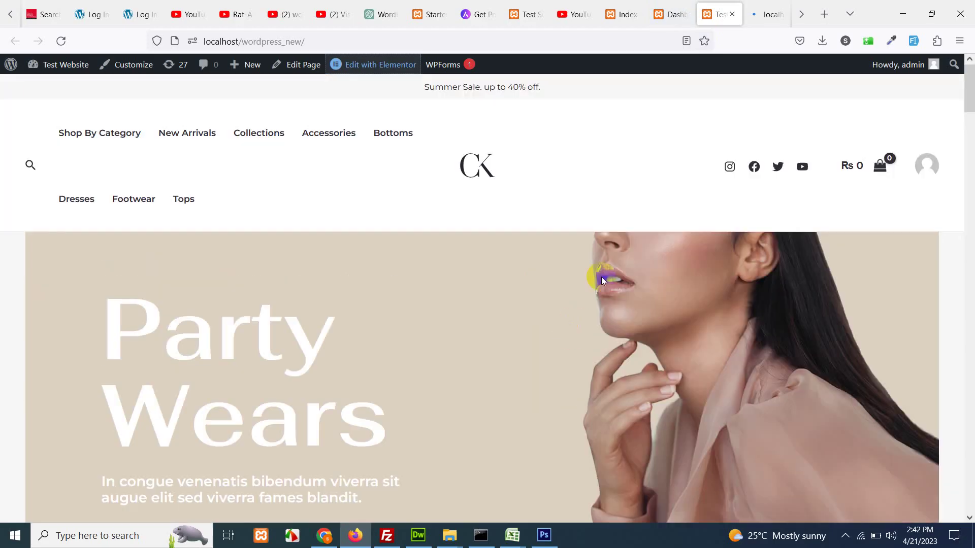
In Elementor, show the hero section's Style background settings with the overlay collapsed.
click(772, 6)
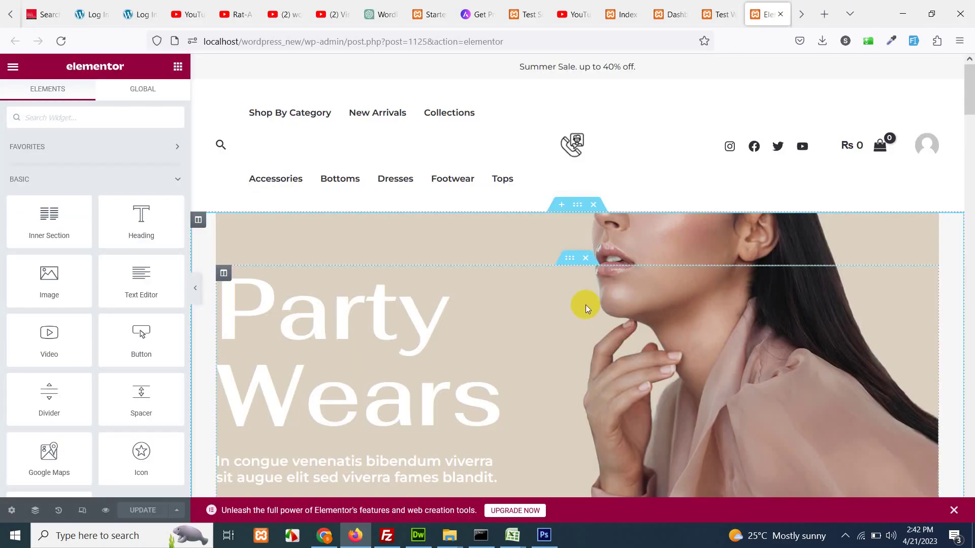
scroll(586, 305, down, 2)
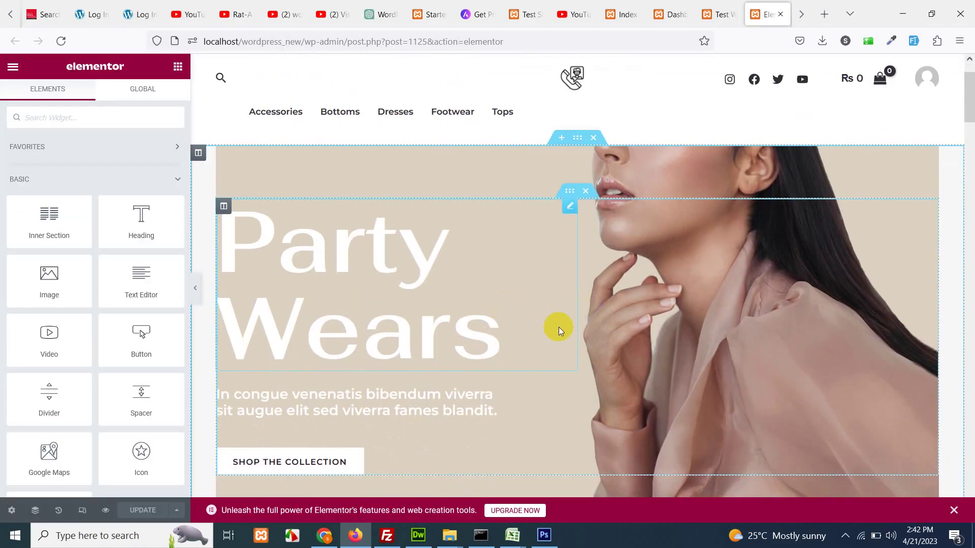
scroll(559, 327, down, 4)
scroll(648, 322, up, 4)
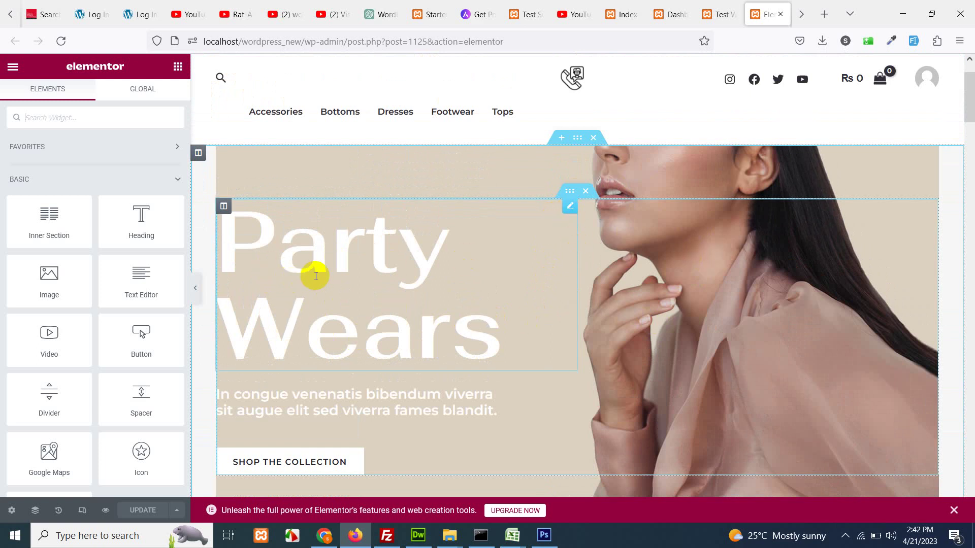
scroll(618, 248, down, 2)
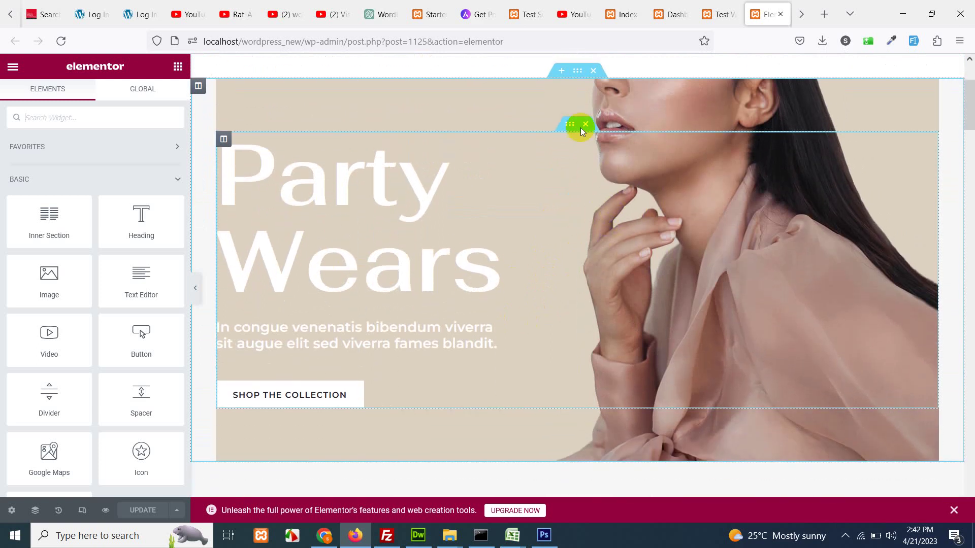
click(577, 71)
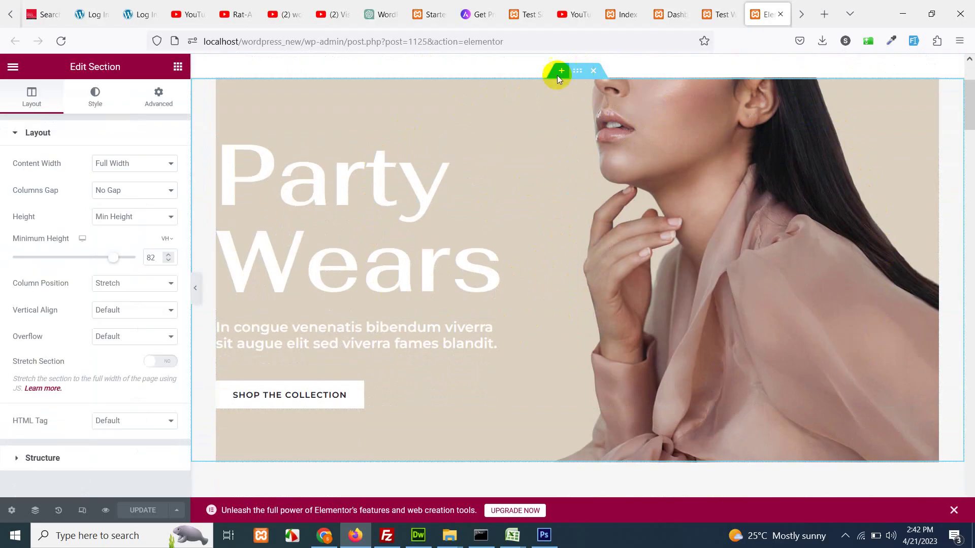
click(94, 102)
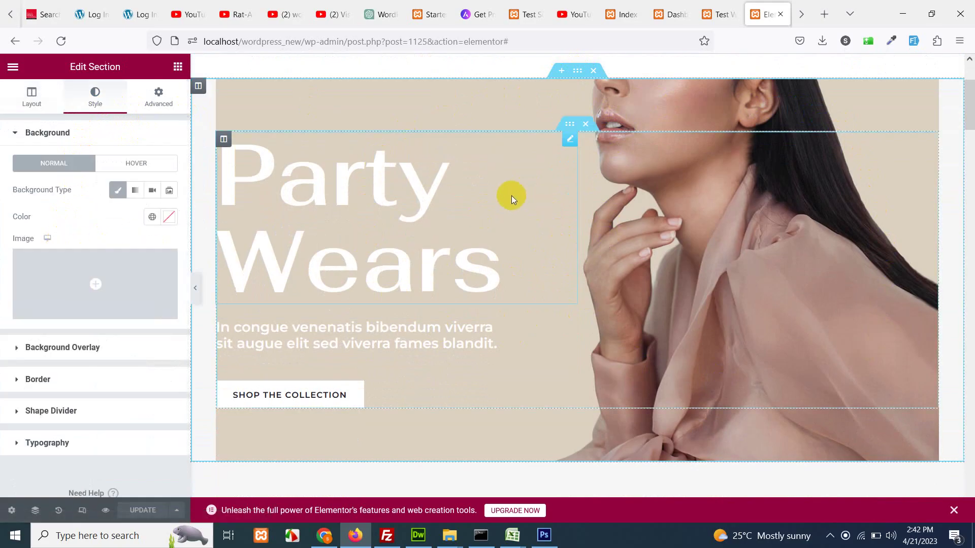
click(76, 347)
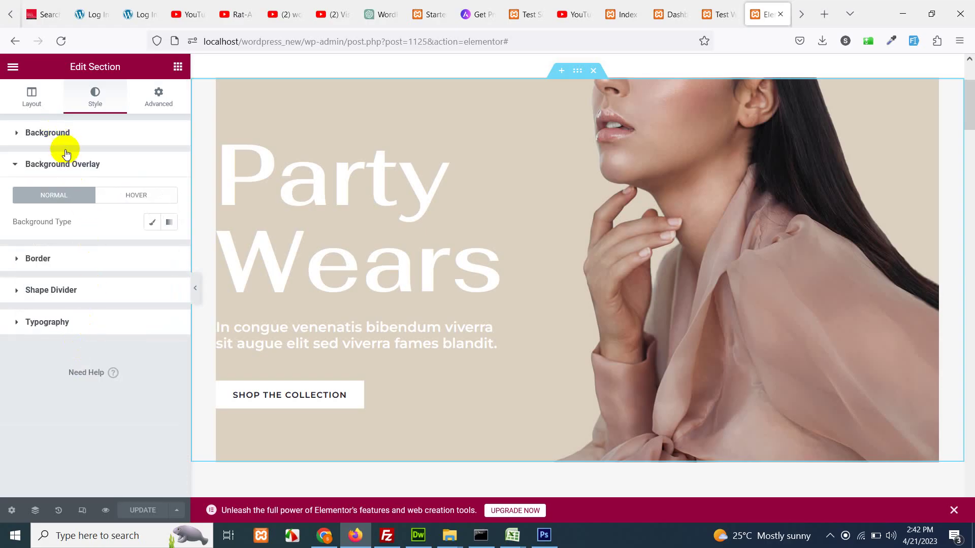
click(66, 144)
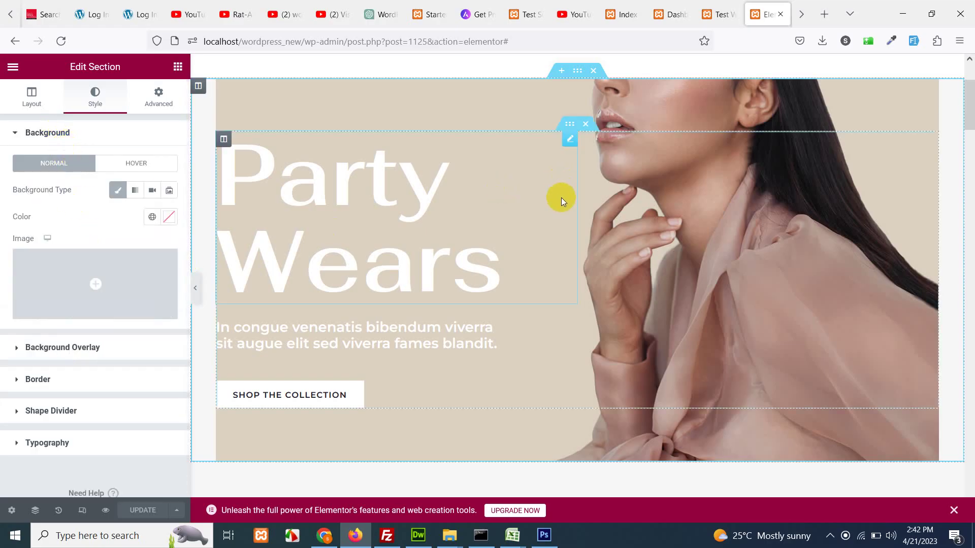
scroll(561, 197, up, 3)
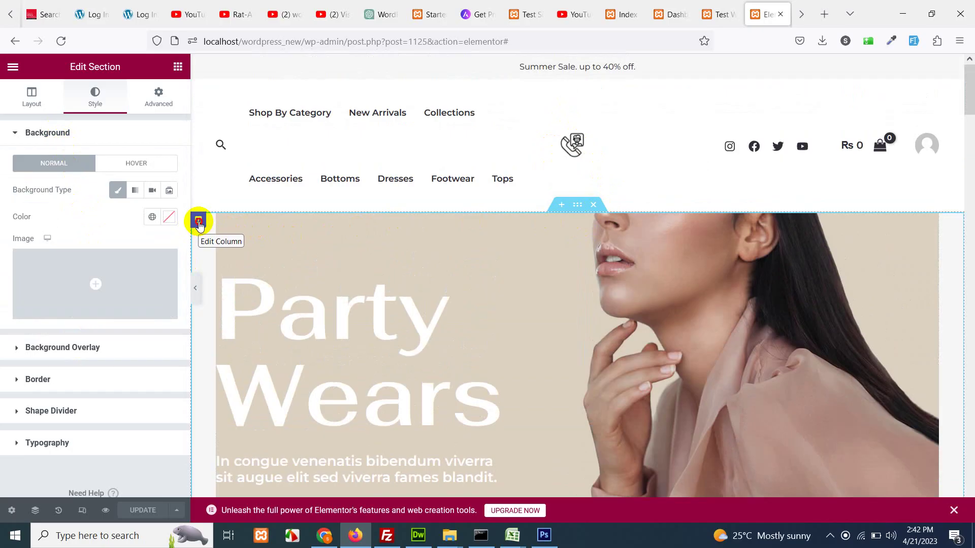
Inspect the hero column's background image, keeping Full image size and Default attachment.
click(198, 221)
click(103, 102)
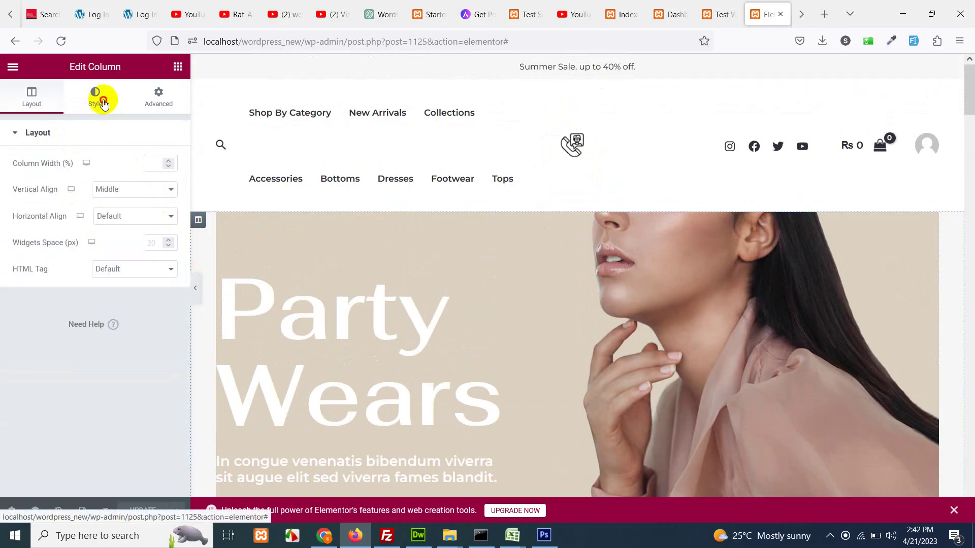
click(91, 281)
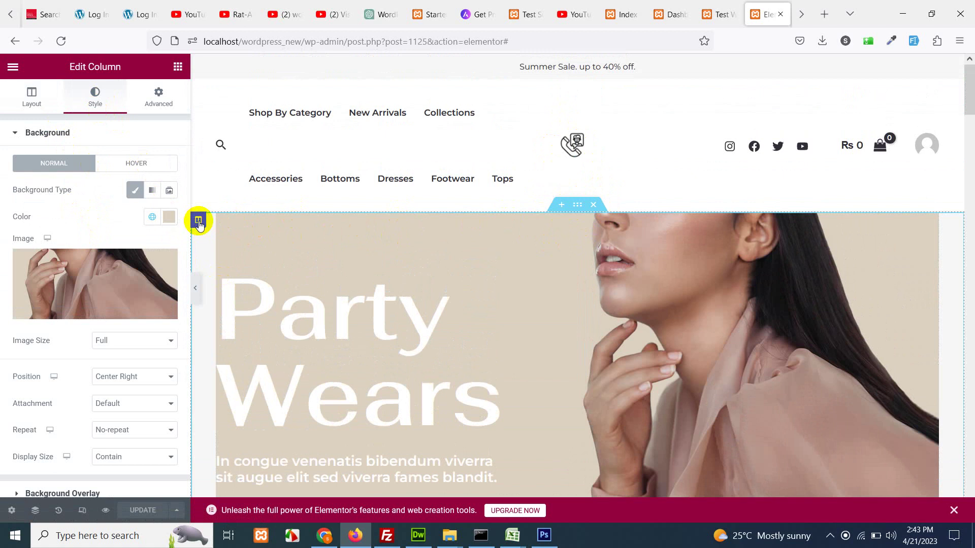
scroll(120, 263, down, 3)
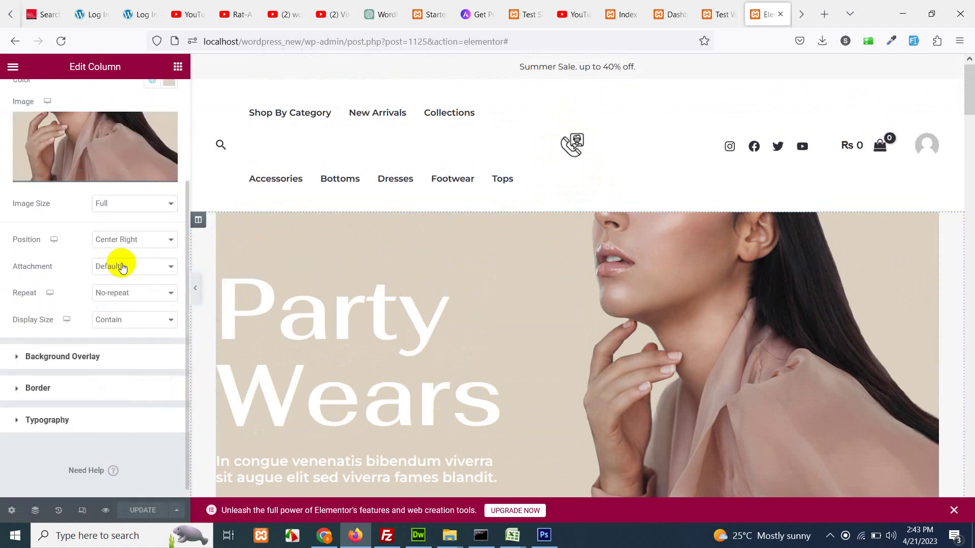
click(125, 204)
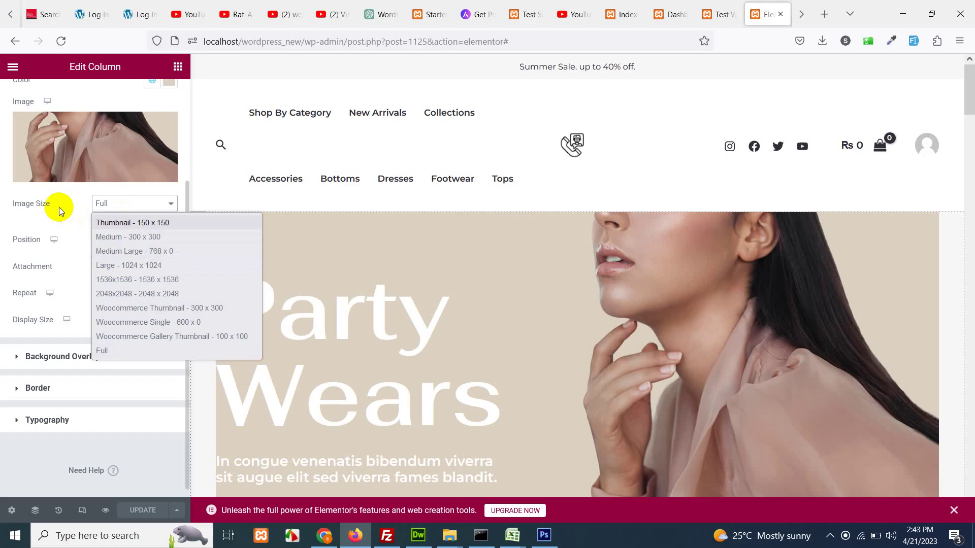
click(125, 203)
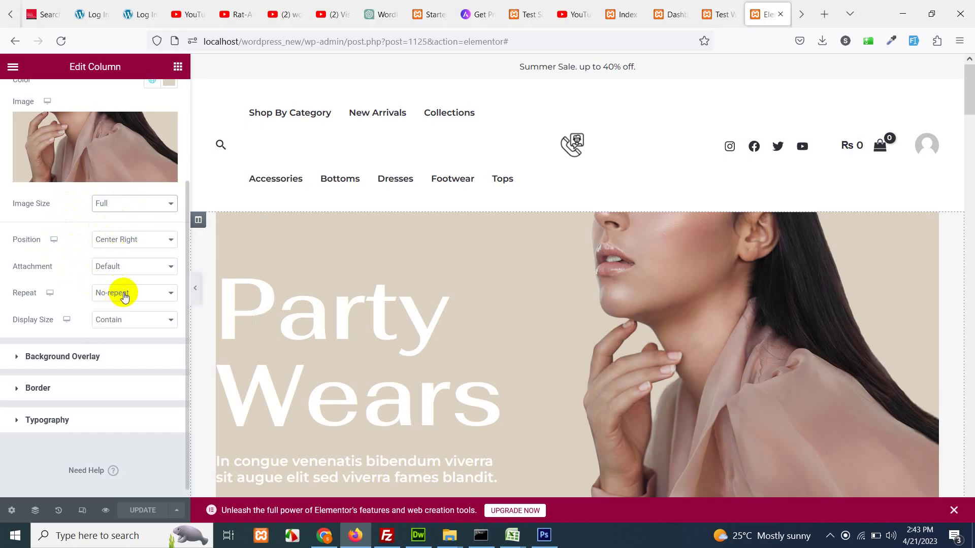
click(130, 257)
click(131, 268)
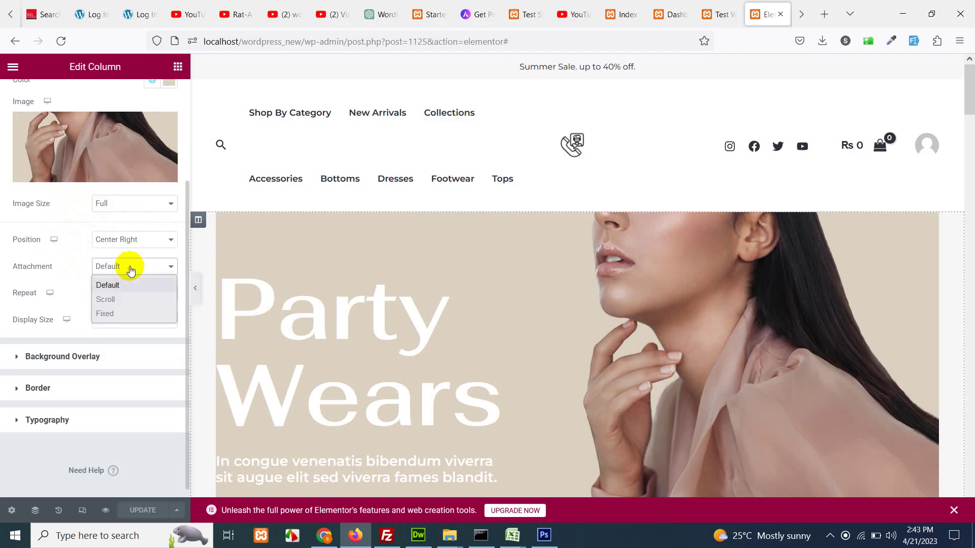
click(130, 269)
Try Default, Auto and Cover display sizes, then return the column background to Contain.
click(138, 325)
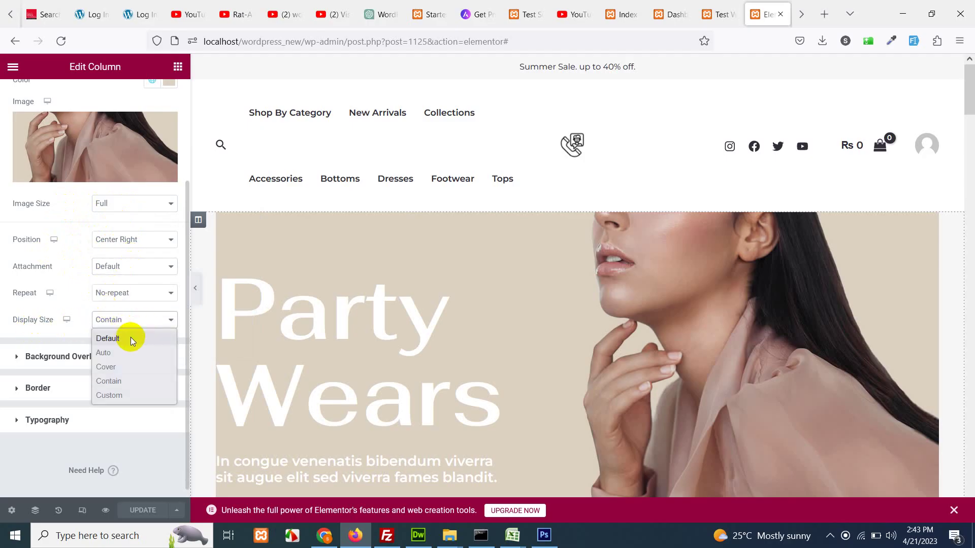
click(132, 340)
click(130, 320)
click(130, 352)
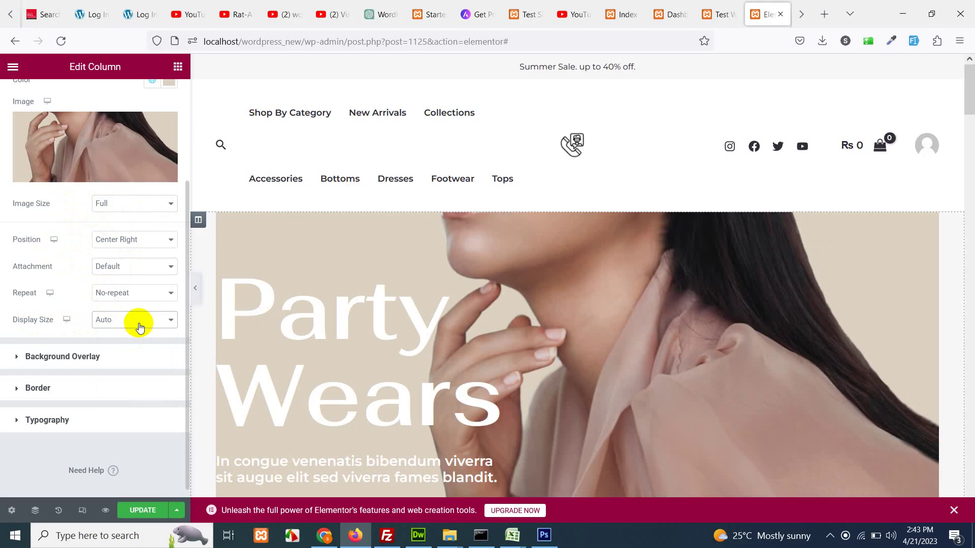
click(141, 318)
click(132, 367)
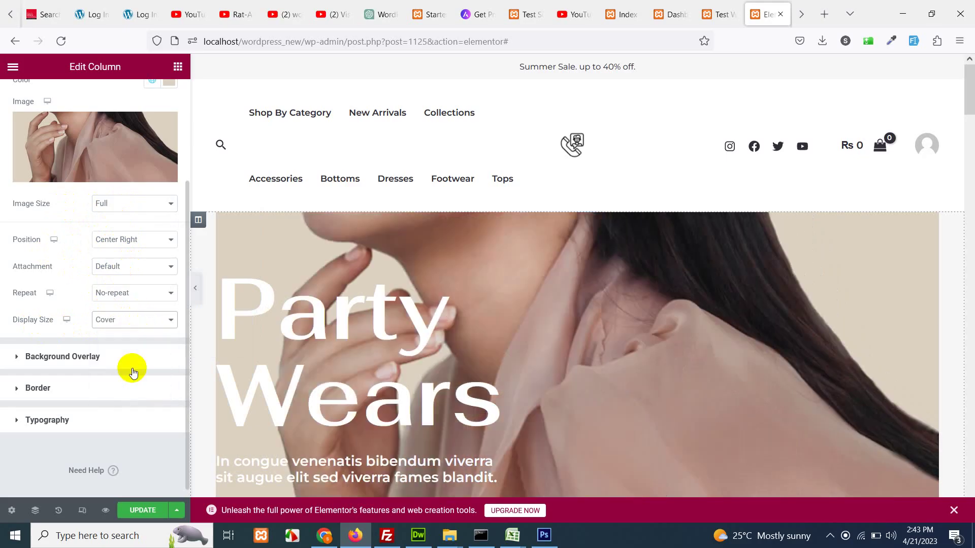
click(150, 322)
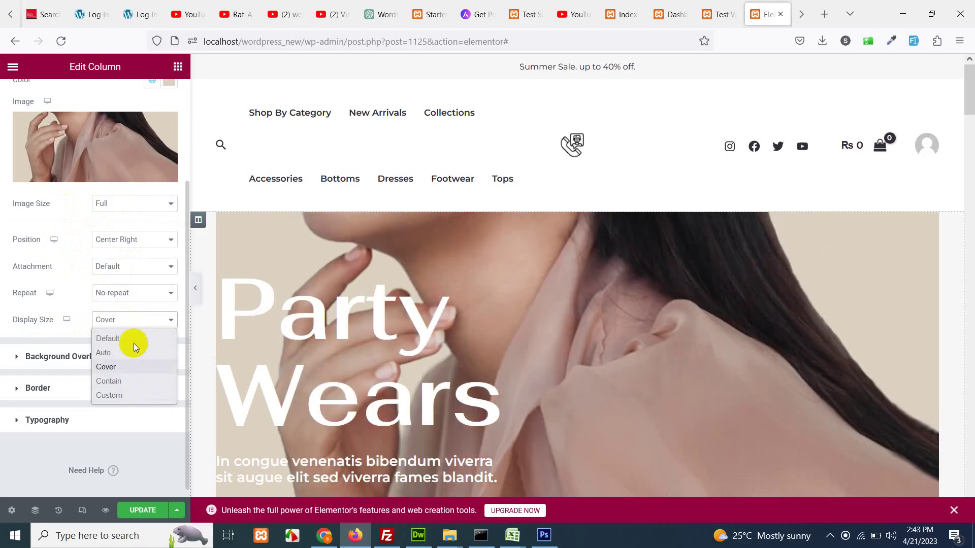
click(129, 381)
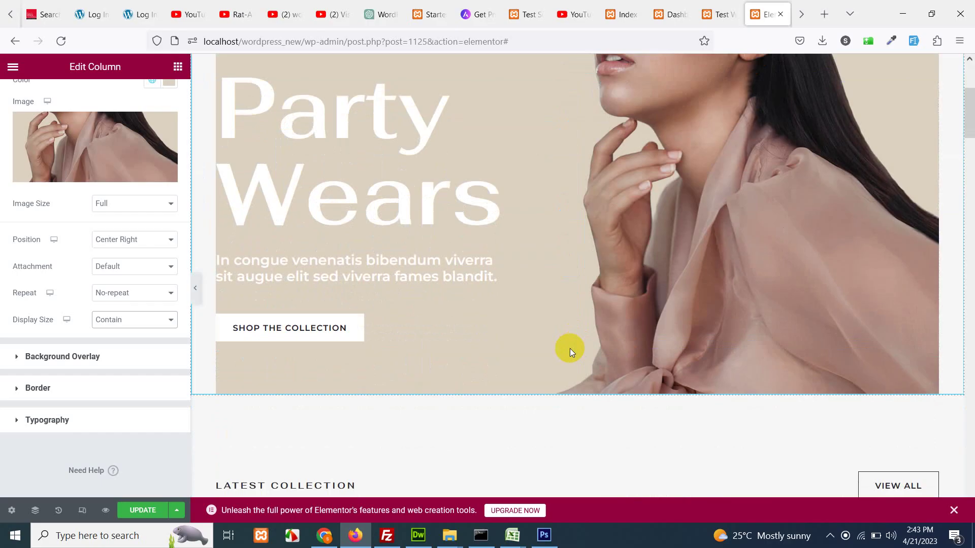
scroll(644, 263, up, 3)
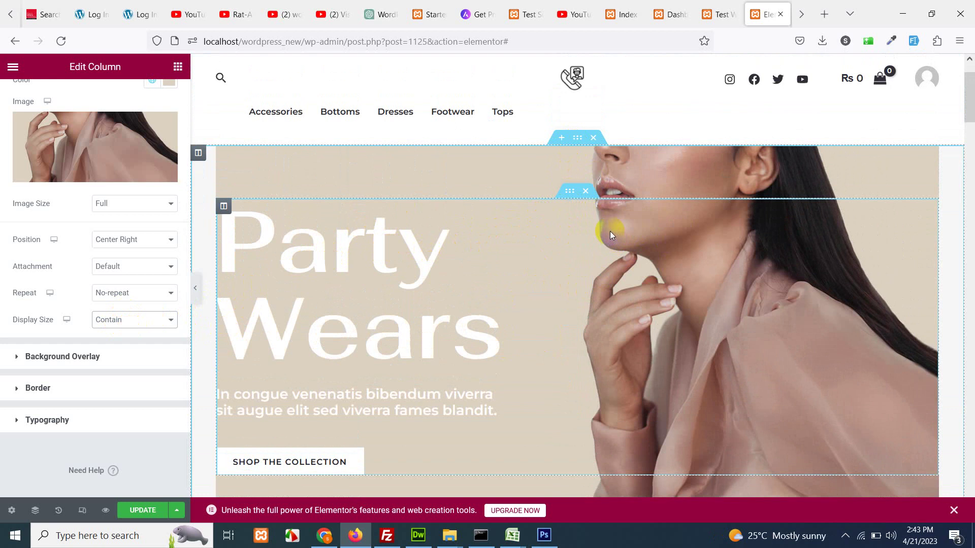
scroll(335, 290, down, 1)
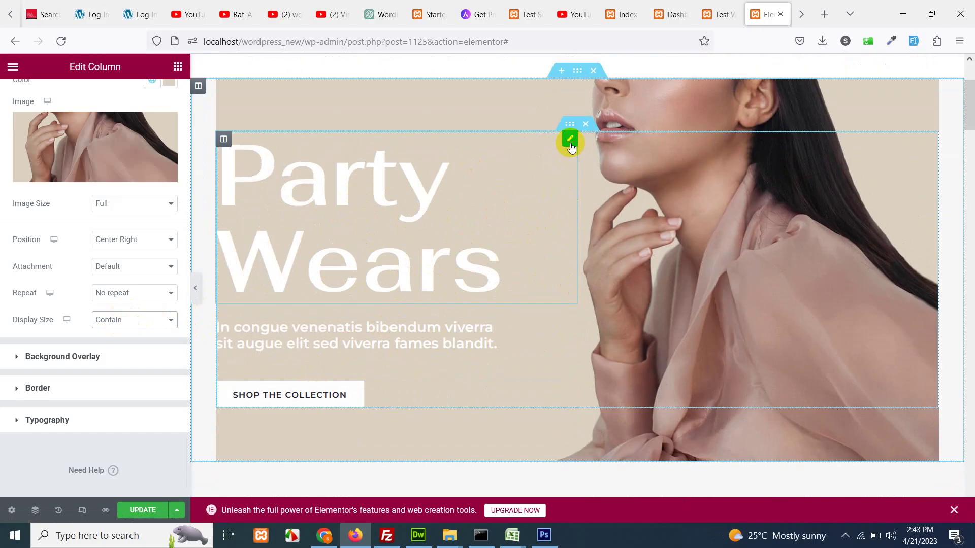
Reduce the Party Wears heading's typography size to 85 px so it fits one line.
click(570, 146)
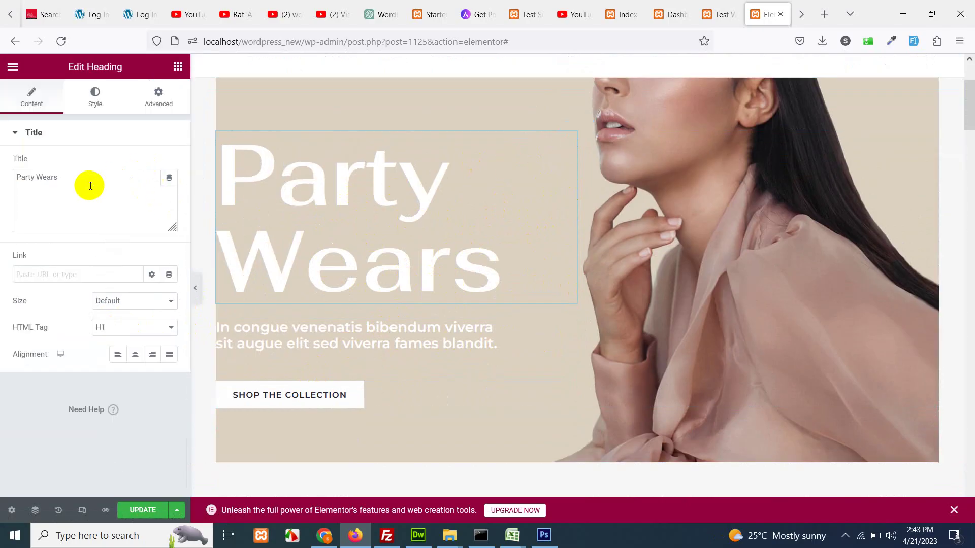
drag(87, 181, 3, 181)
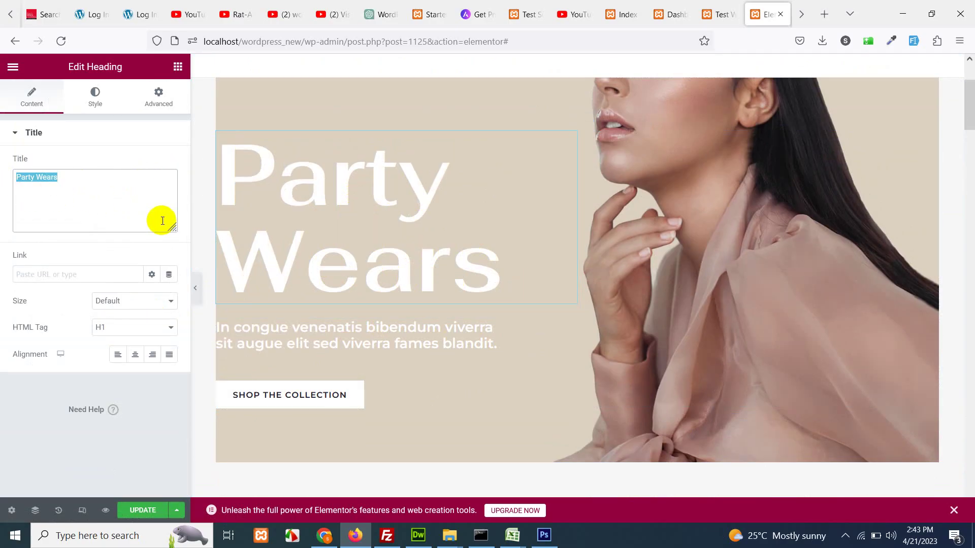
text(1)
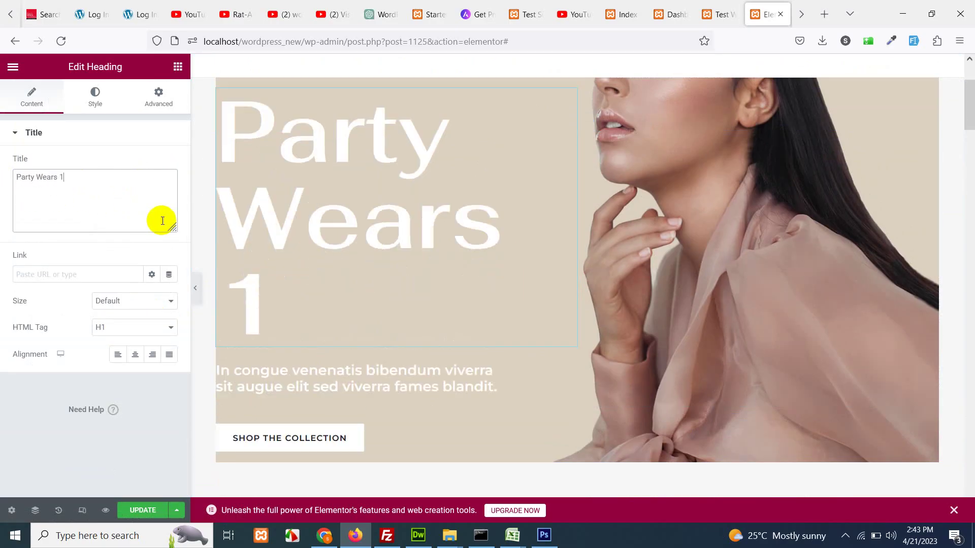
key(BackSpace)
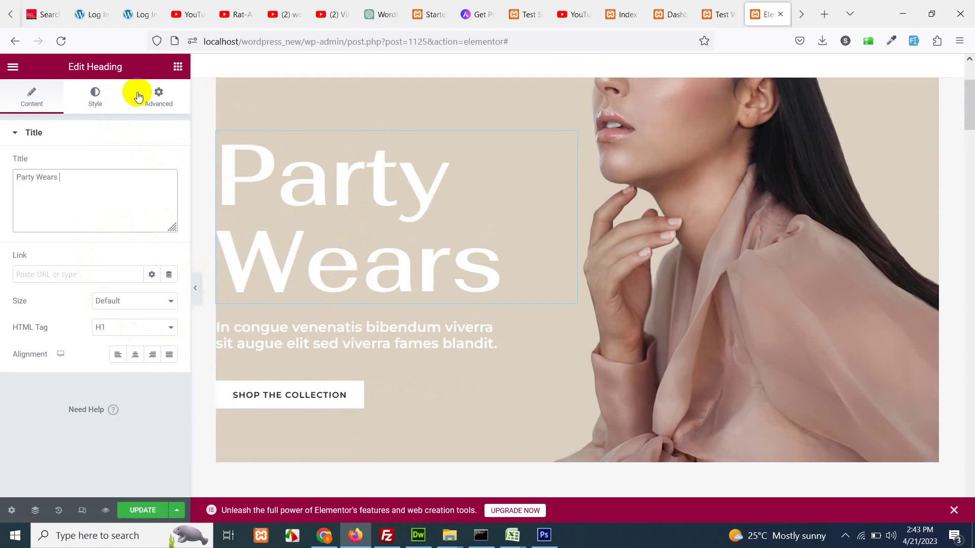
click(107, 97)
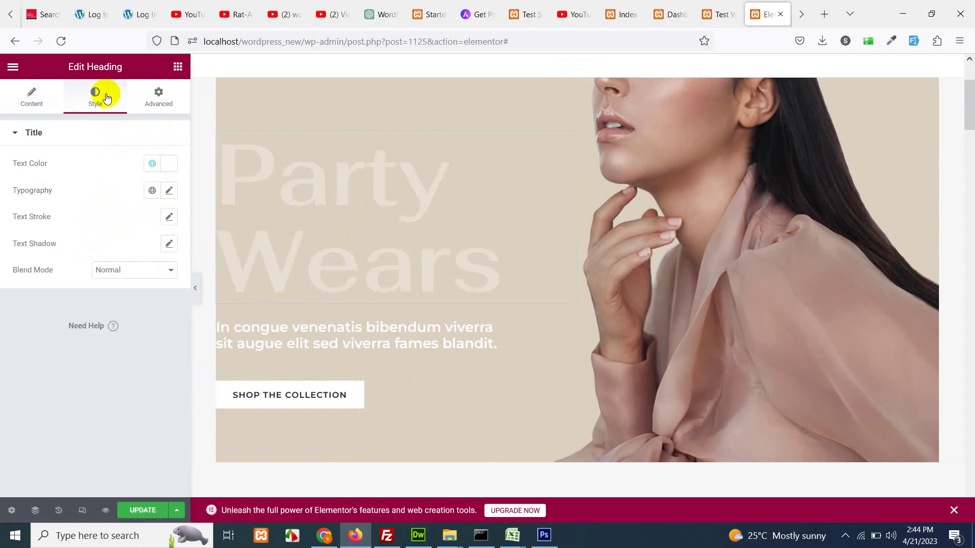
click(171, 192)
drag(22, 289, 69, 293)
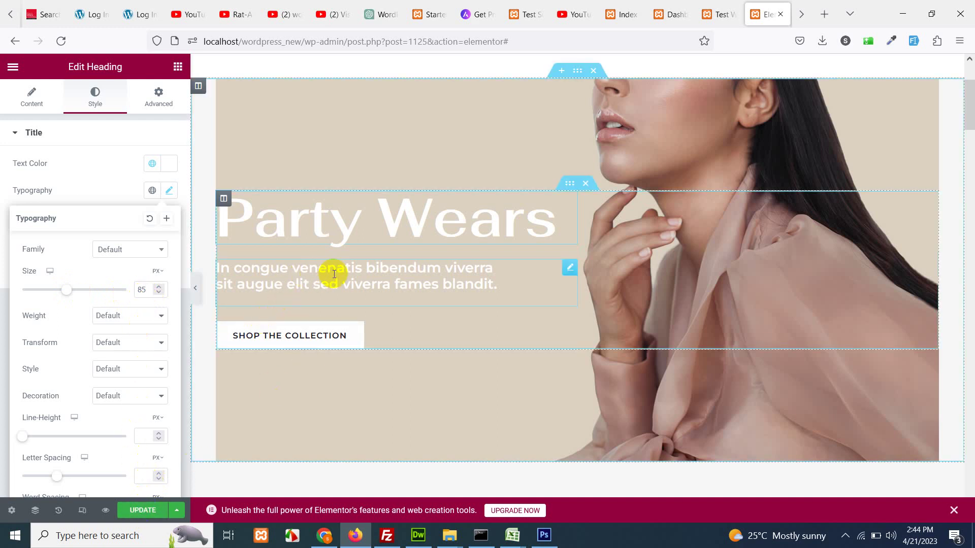
Select the hero subtitle paragraph, then inspect the SHOP THE COLLECTION button's label text.
click(570, 268)
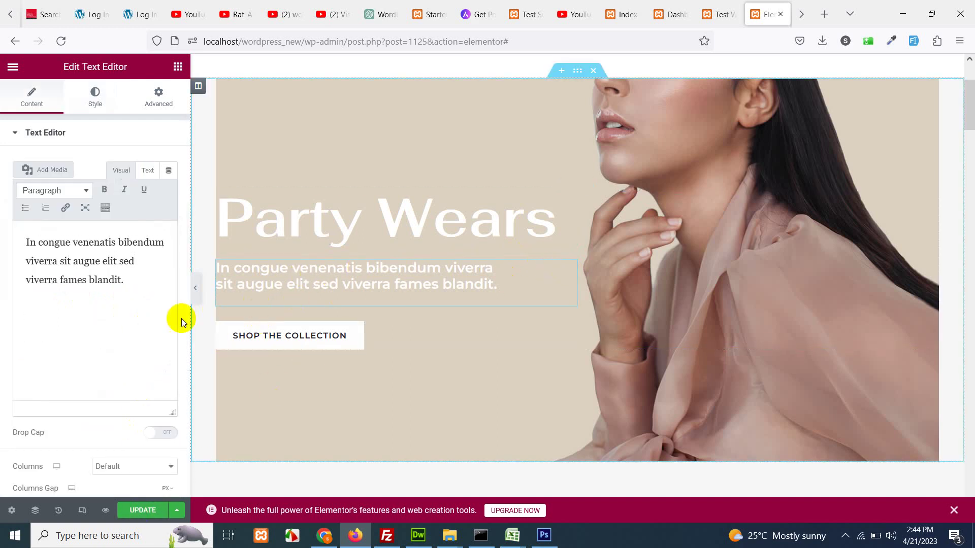
drag(127, 284, 10, 233)
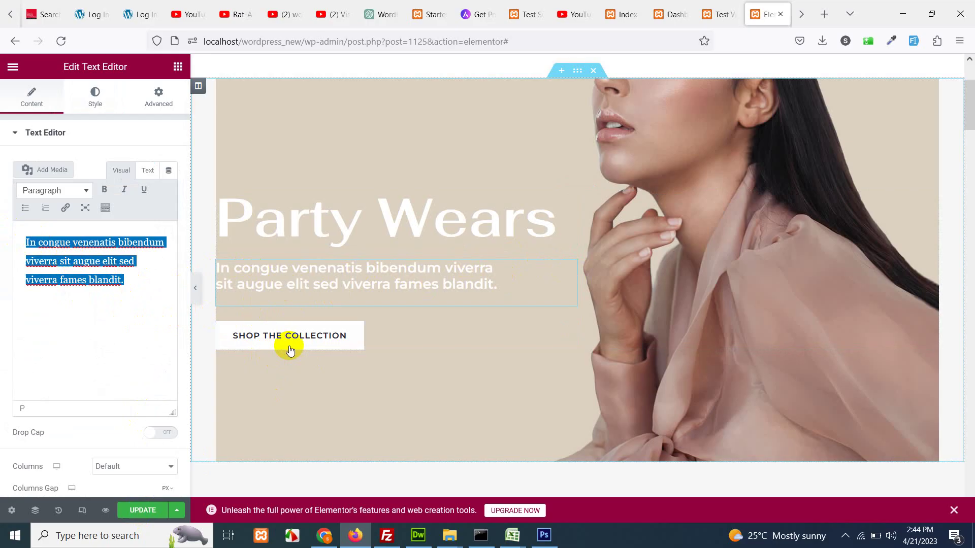
click(357, 344)
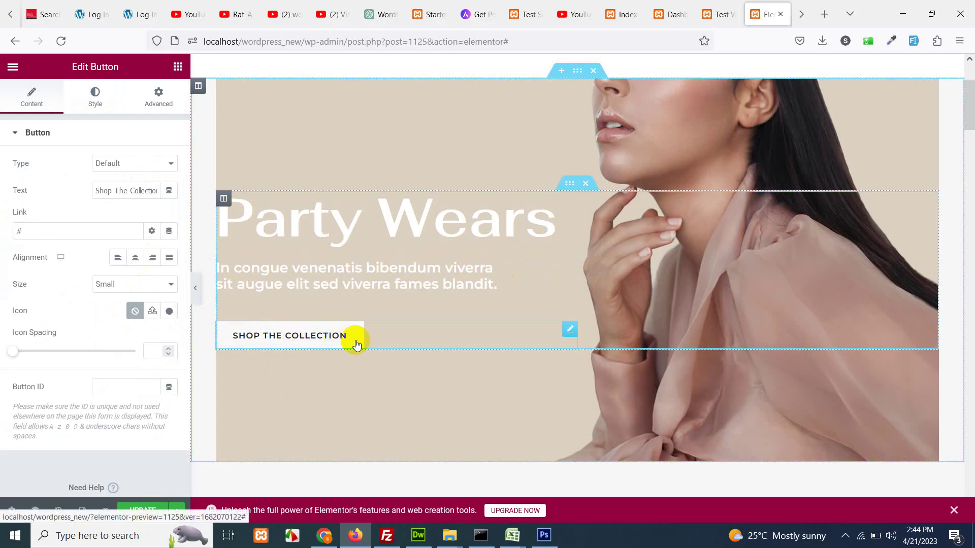
click(138, 190)
click(157, 190)
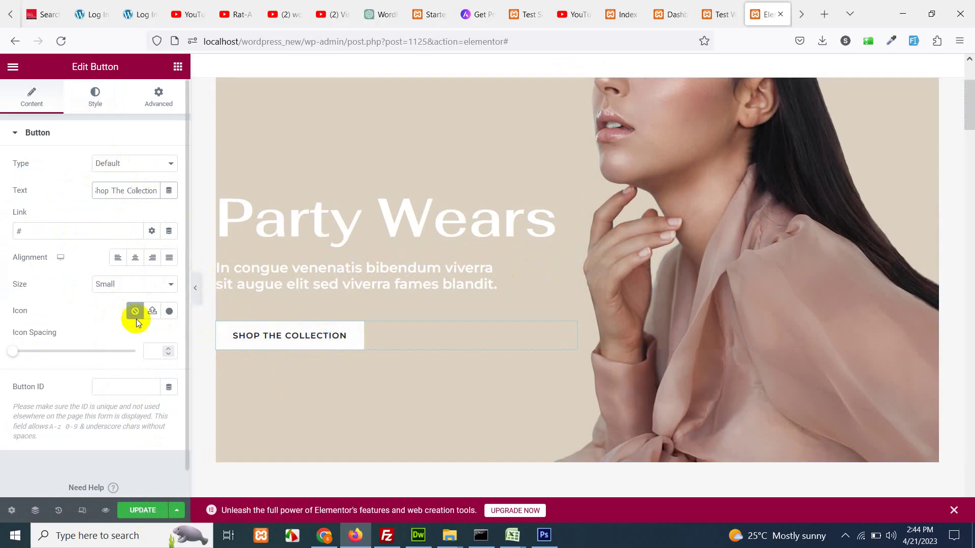
Check the button's Advanced settings, including its custom CSS class field.
scroll(87, 318, down, 1)
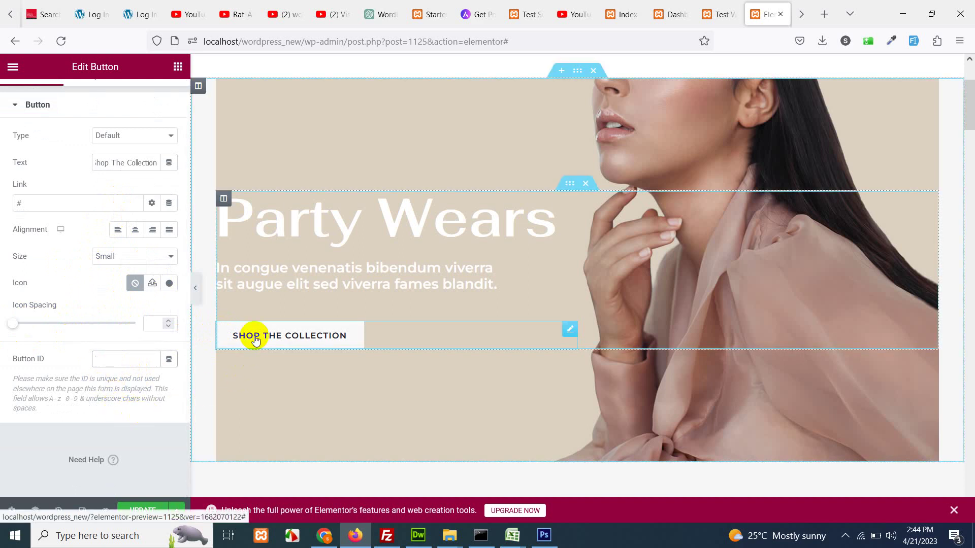
scroll(120, 121, up, 2)
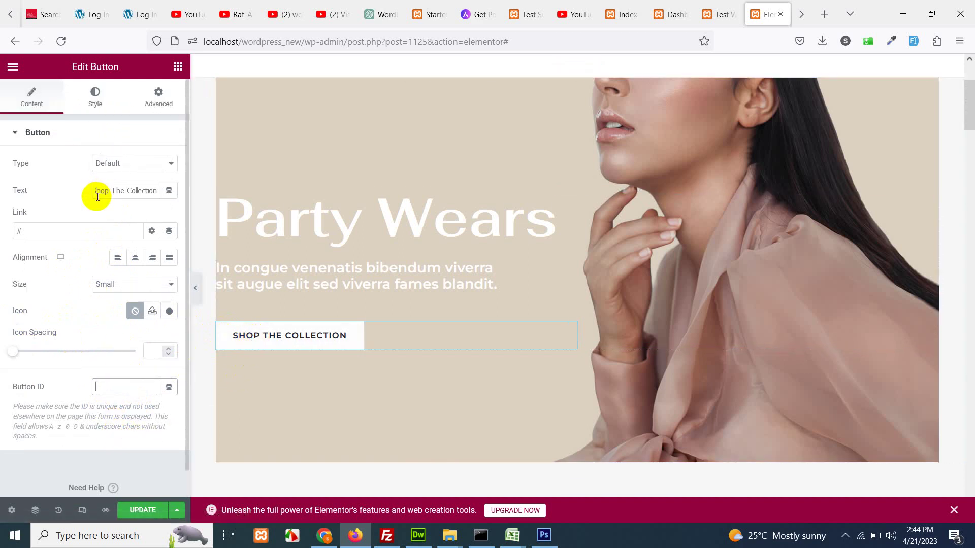
click(158, 96)
scroll(57, 417, down, 3)
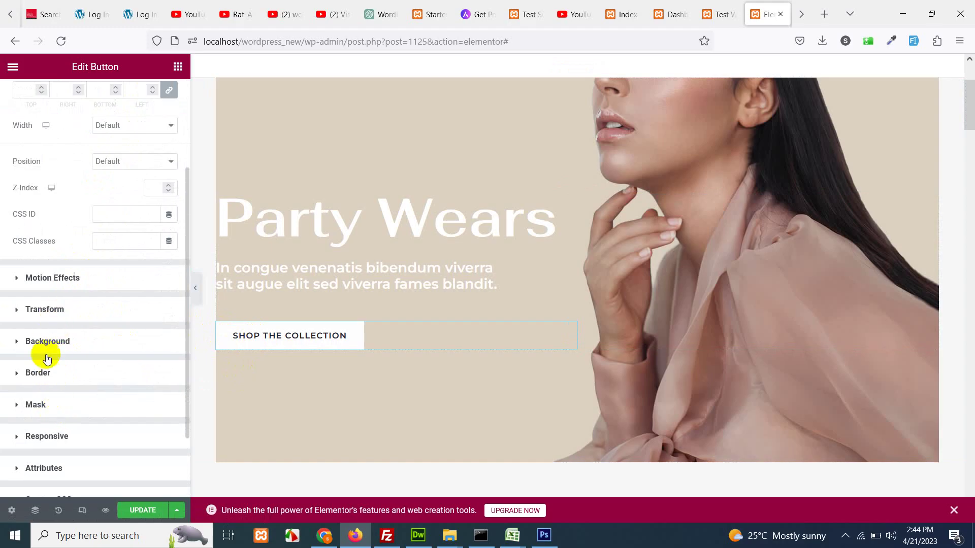
scroll(51, 370, down, 2)
scroll(87, 308, up, 4)
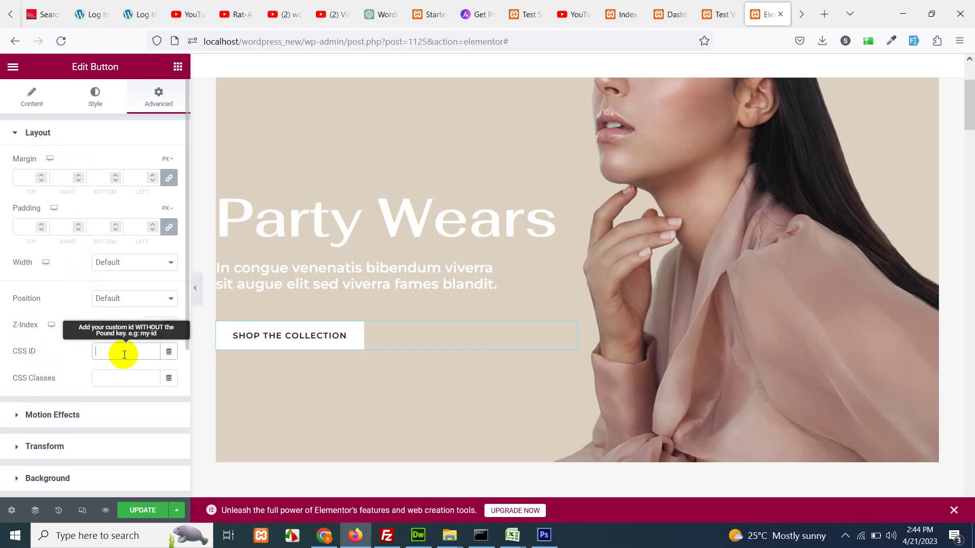
click(118, 376)
scroll(281, 319, down, 8)
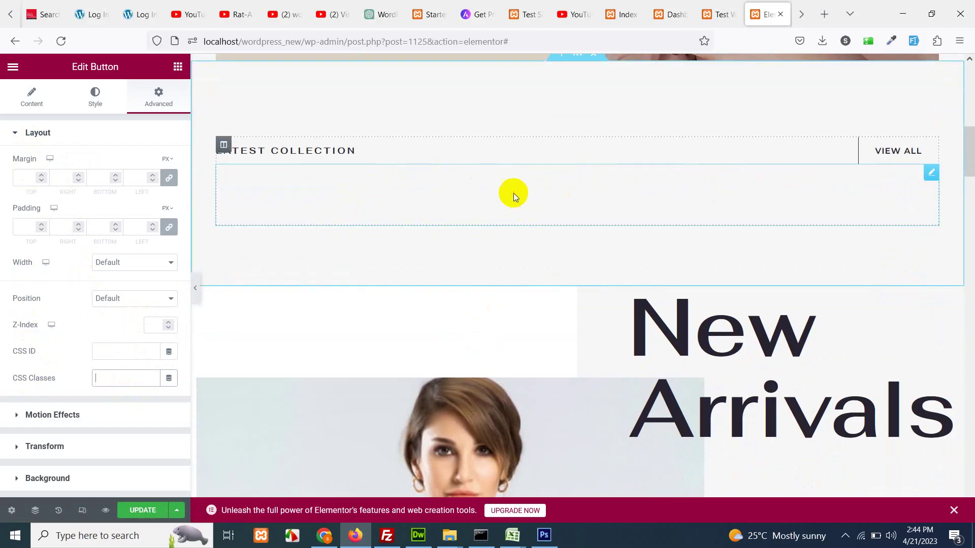
Compare with the live site, then open the Latest Collection products shortcode (4 items, 4 columns, id DESC).
click(713, 5)
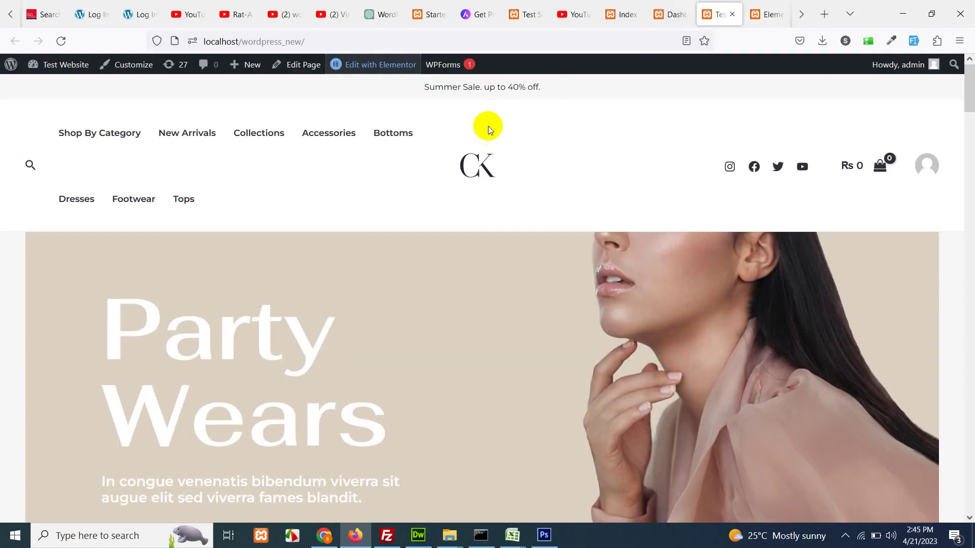
scroll(507, 211, down, 10)
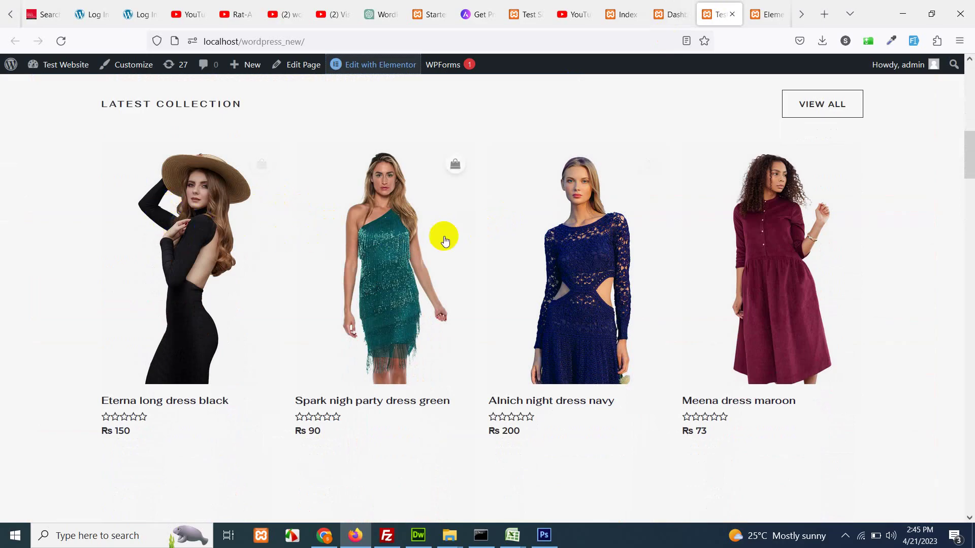
click(766, 14)
click(440, 187)
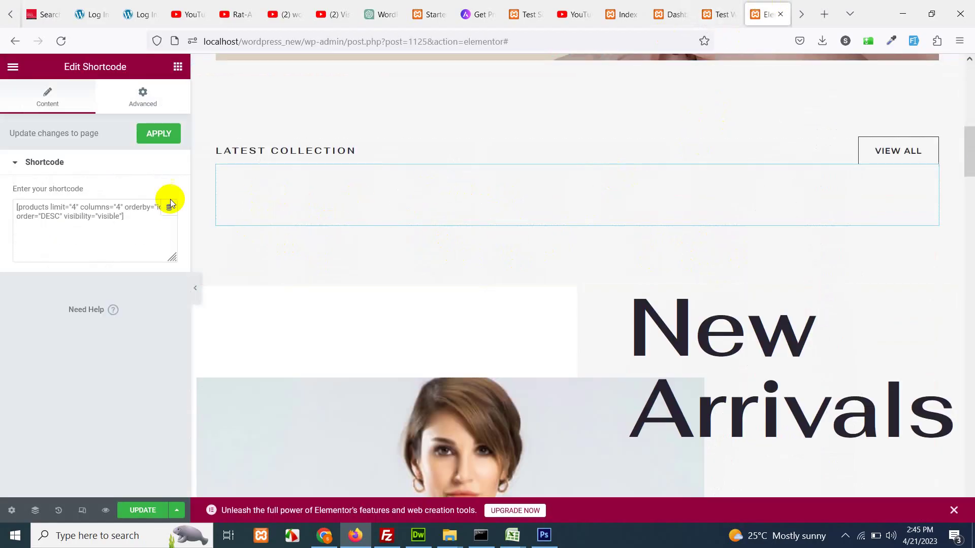
double_click(21, 206)
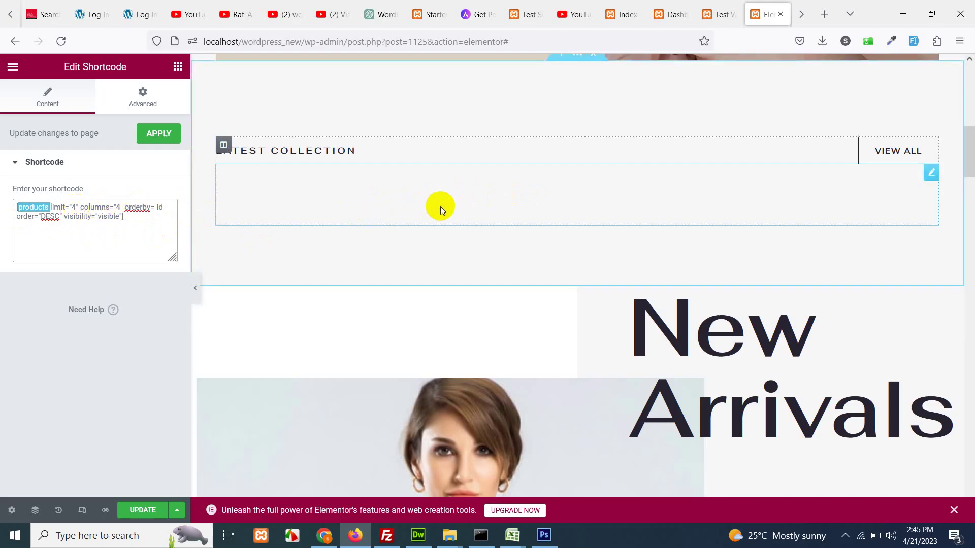
Check the background, margin and padding of the New Arrivals heading column and image column.
scroll(538, 238, down, 3)
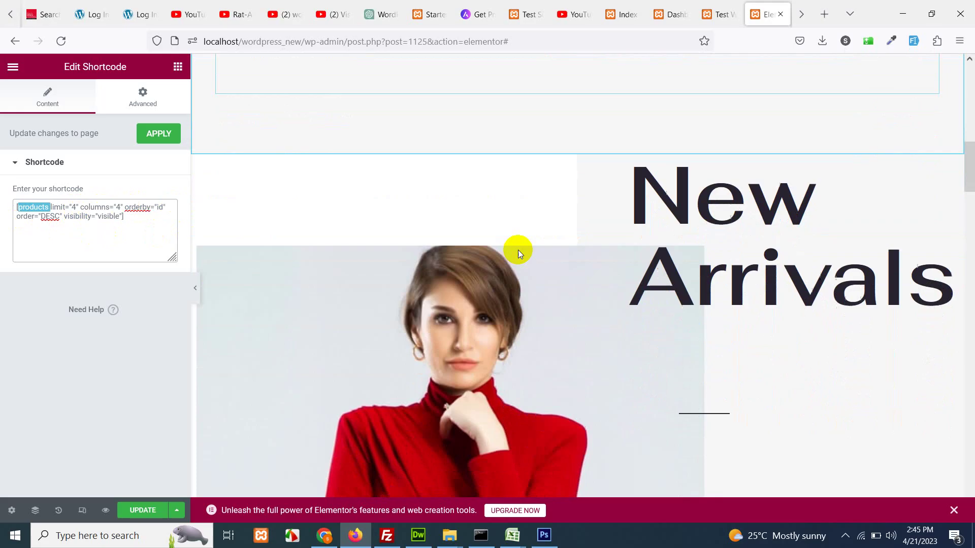
scroll(485, 224, down, 3)
scroll(589, 228, up, 3)
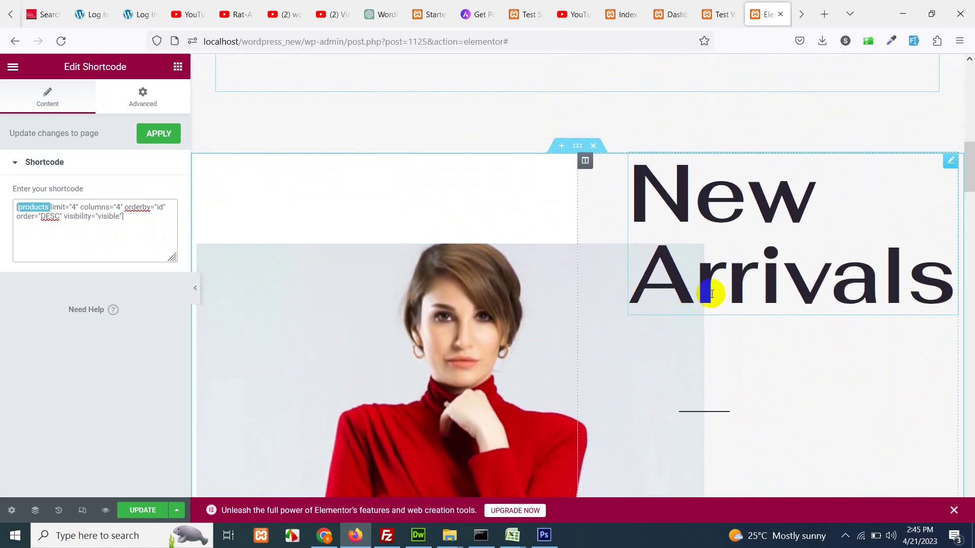
scroll(747, 304, down, 5)
scroll(656, 306, up, 5)
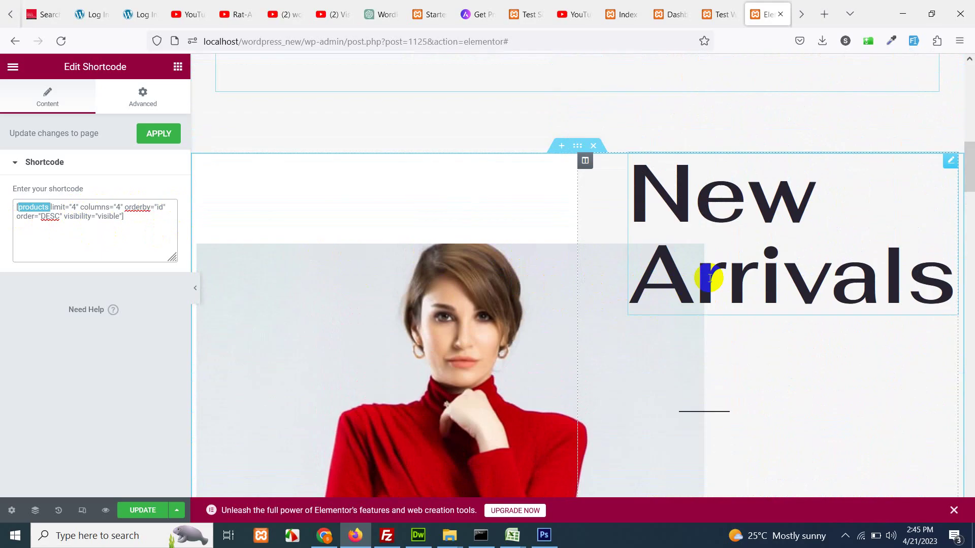
scroll(553, 340, down, 3)
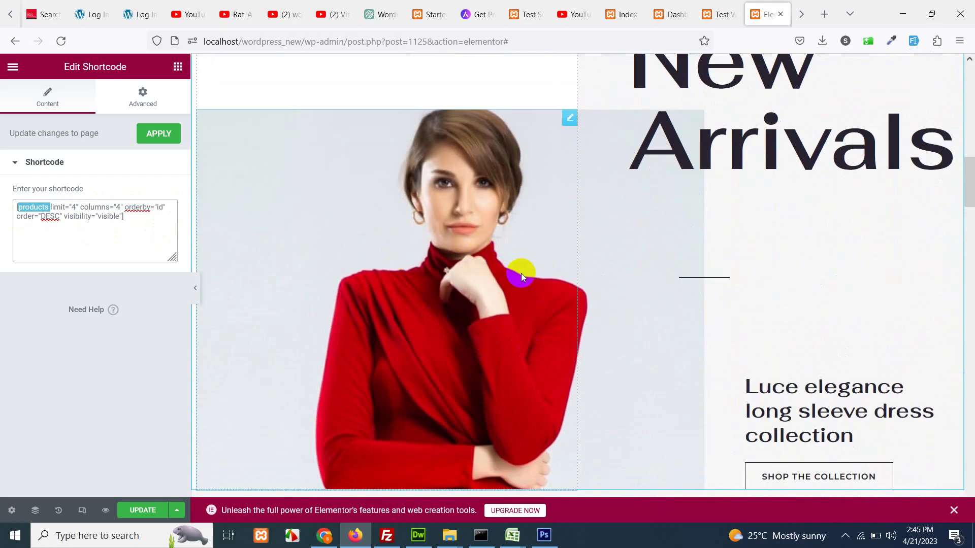
scroll(521, 273, up, 3)
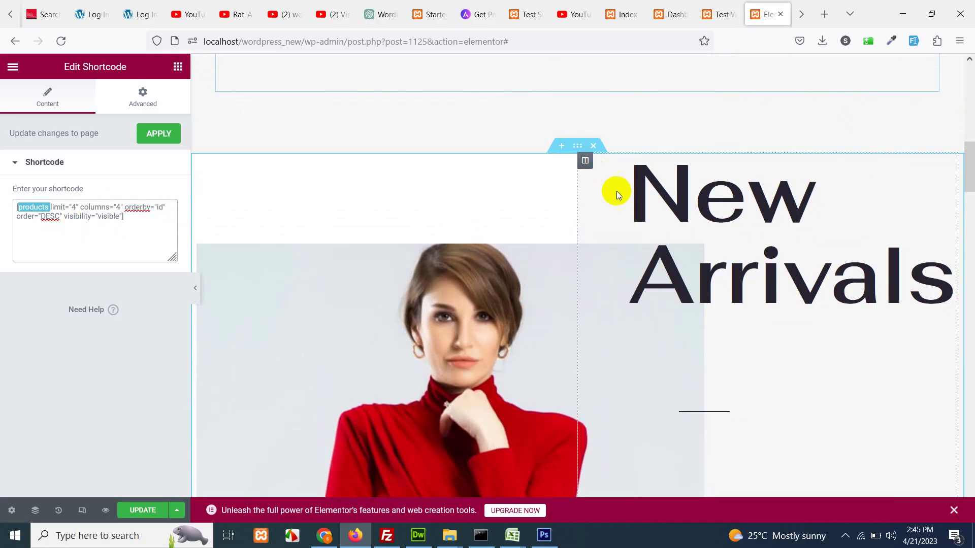
click(586, 162)
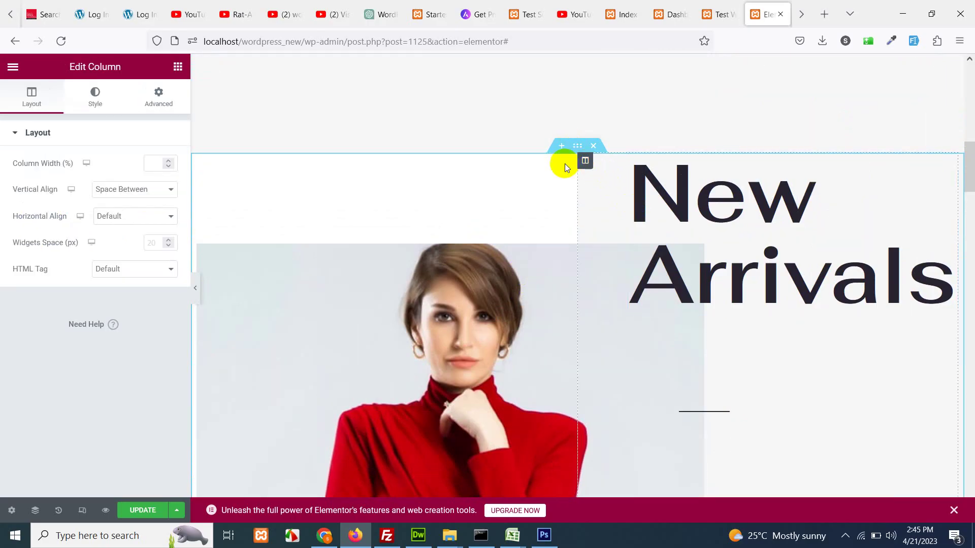
click(108, 90)
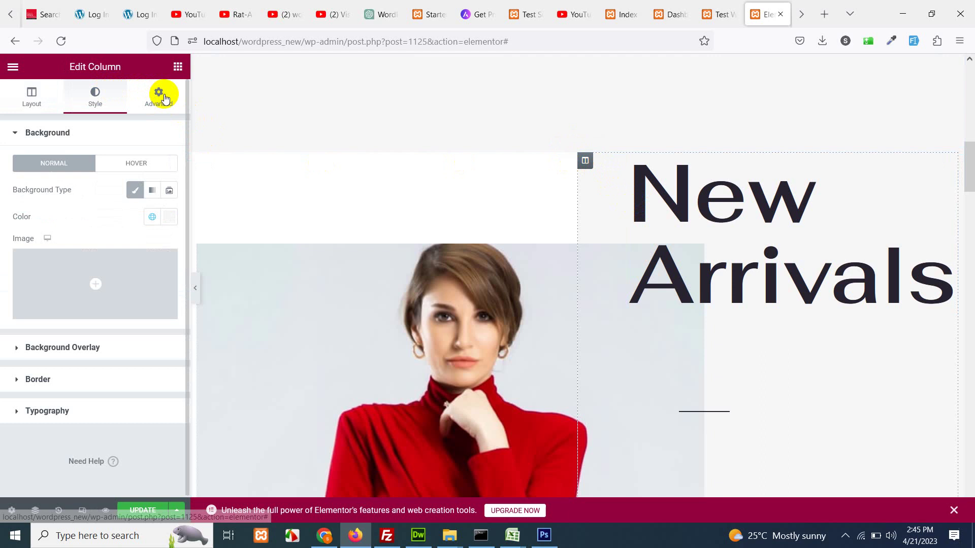
click(158, 92)
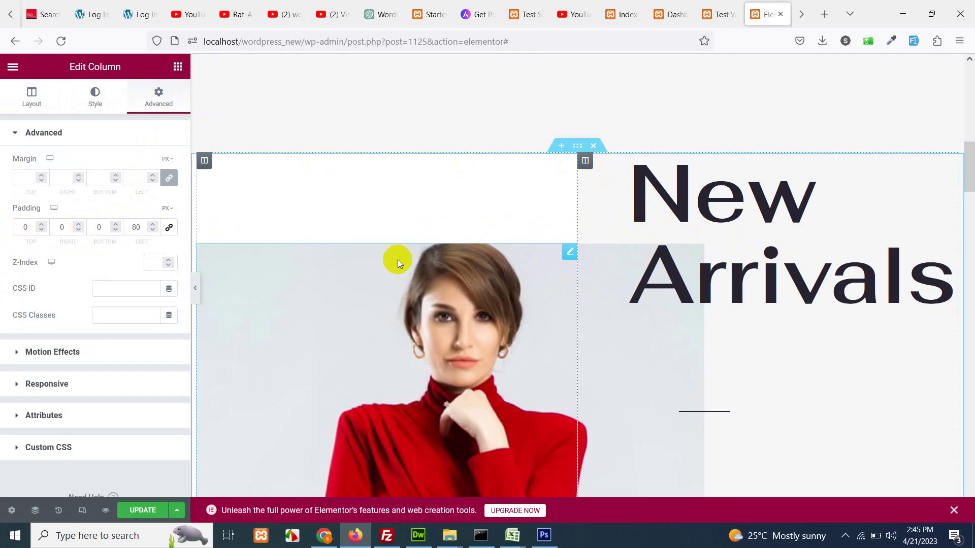
click(205, 161)
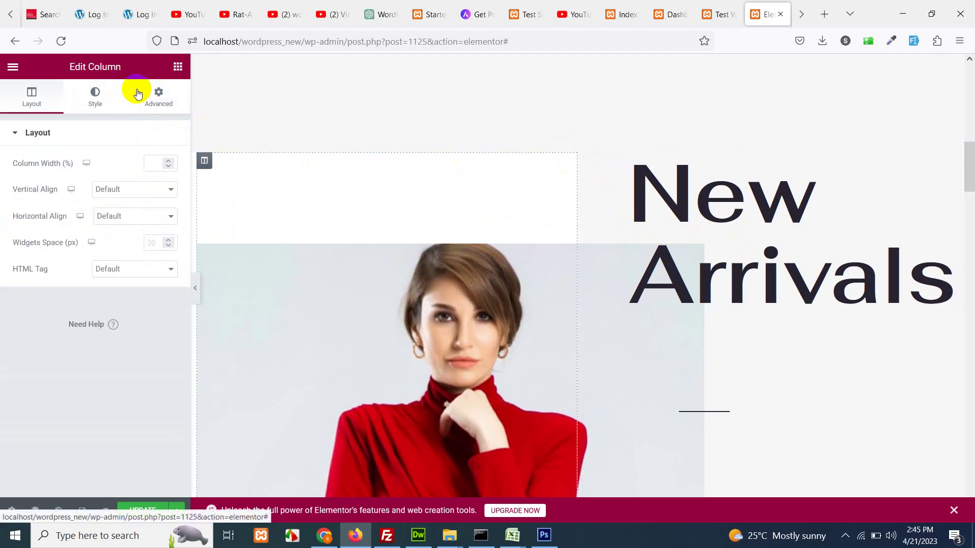
click(157, 94)
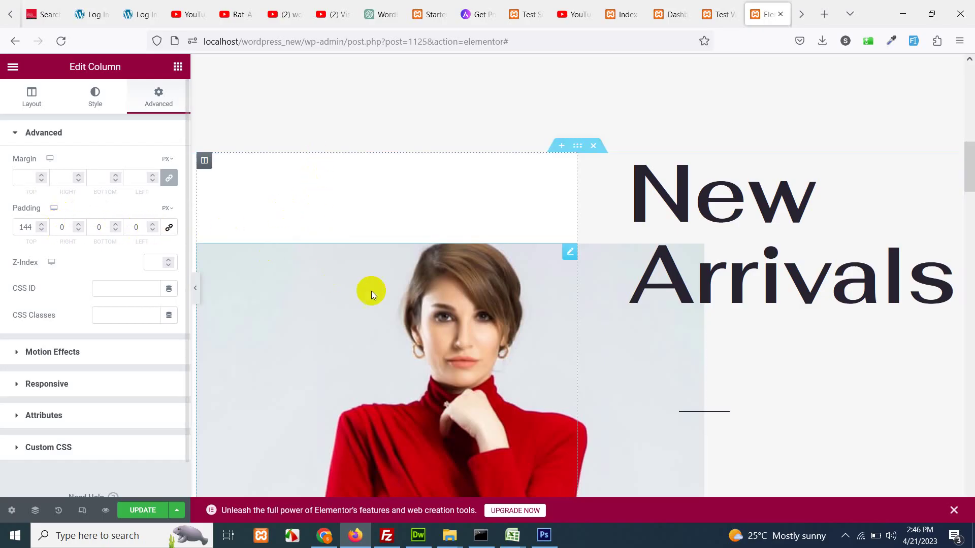
Inspect the New Arrivals and Luce elegance headings, ending on the Shop The Collection button (link #, Small).
scroll(528, 317, down, 5)
scroll(508, 284, up, 4)
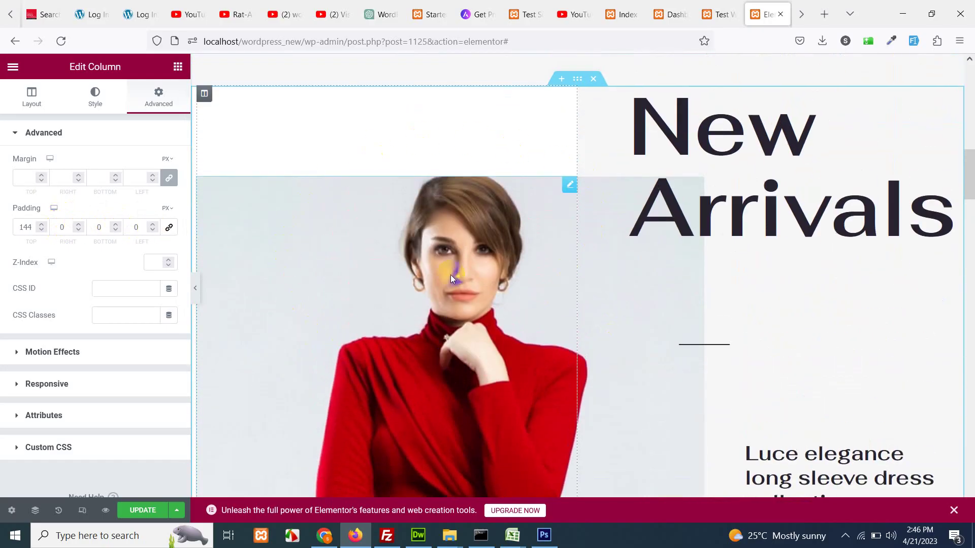
scroll(516, 272, down, 3)
scroll(707, 188, up, 3)
click(771, 210)
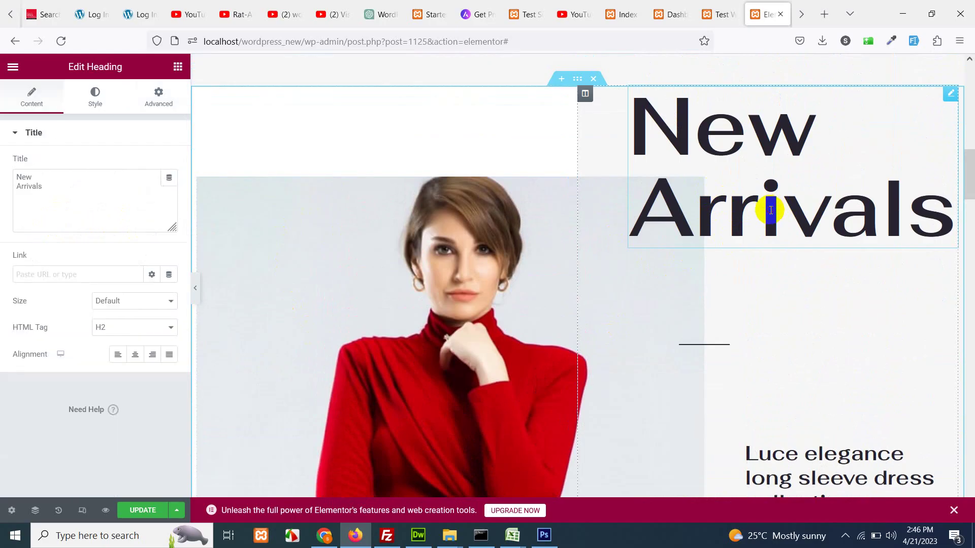
scroll(549, 290, down, 4)
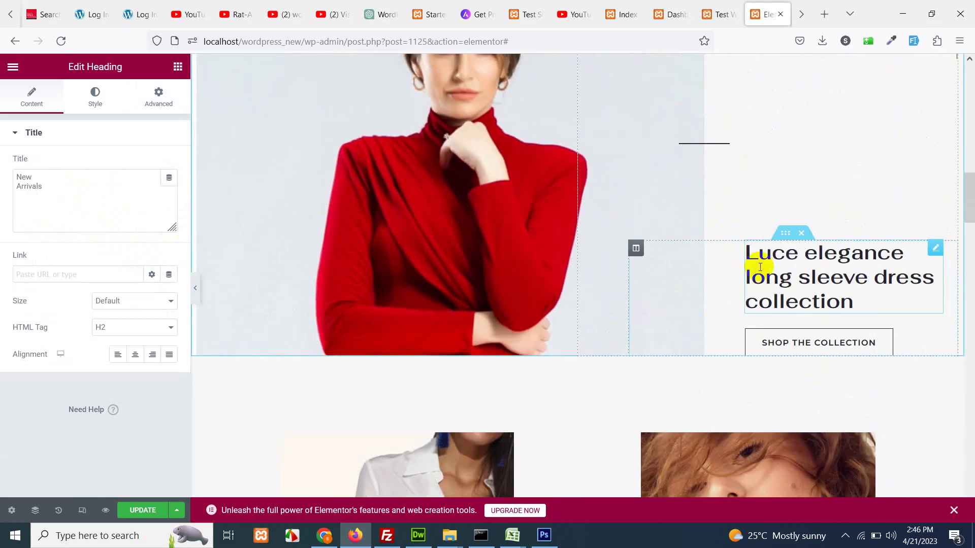
click(759, 266)
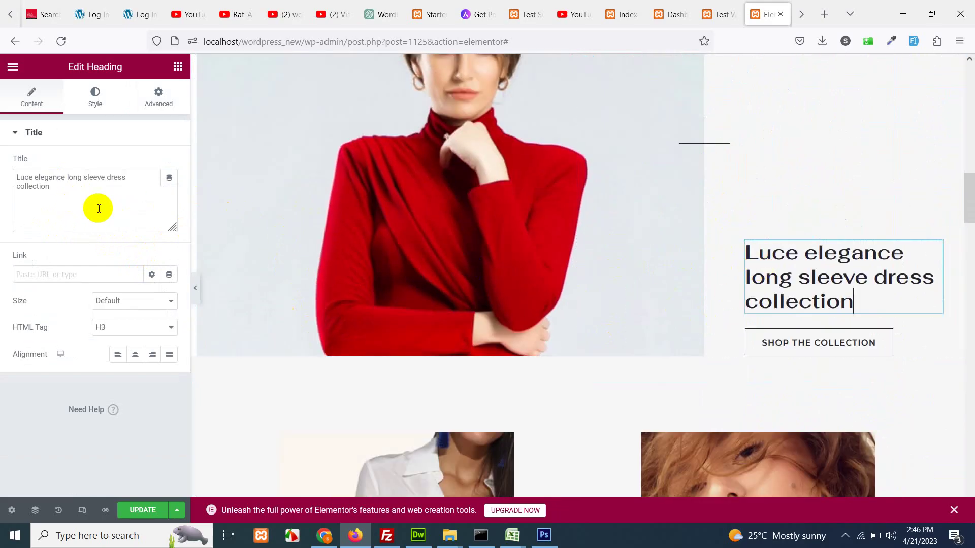
click(810, 342)
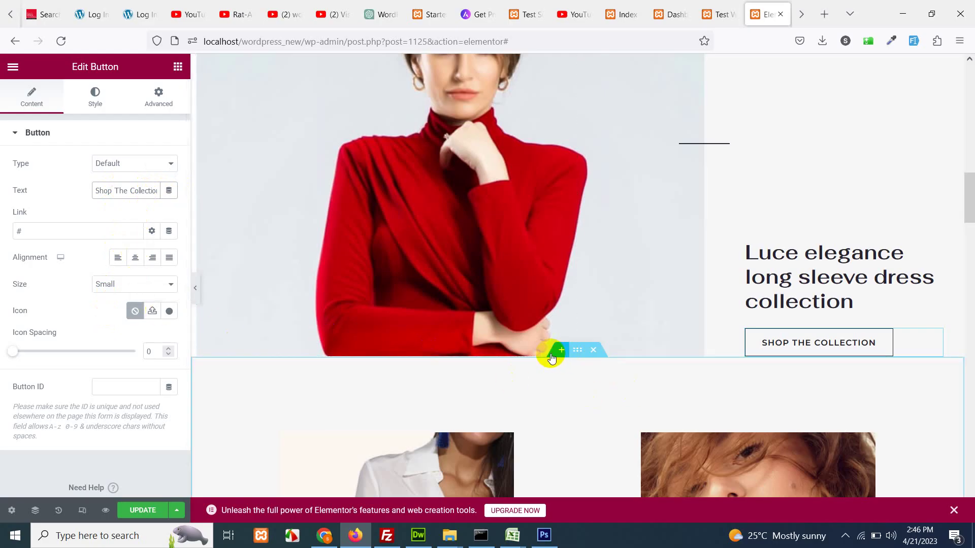
Open the Tops category image and check its link options, leaving the link as None.
scroll(543, 335, down, 5)
scroll(425, 228, down, 3)
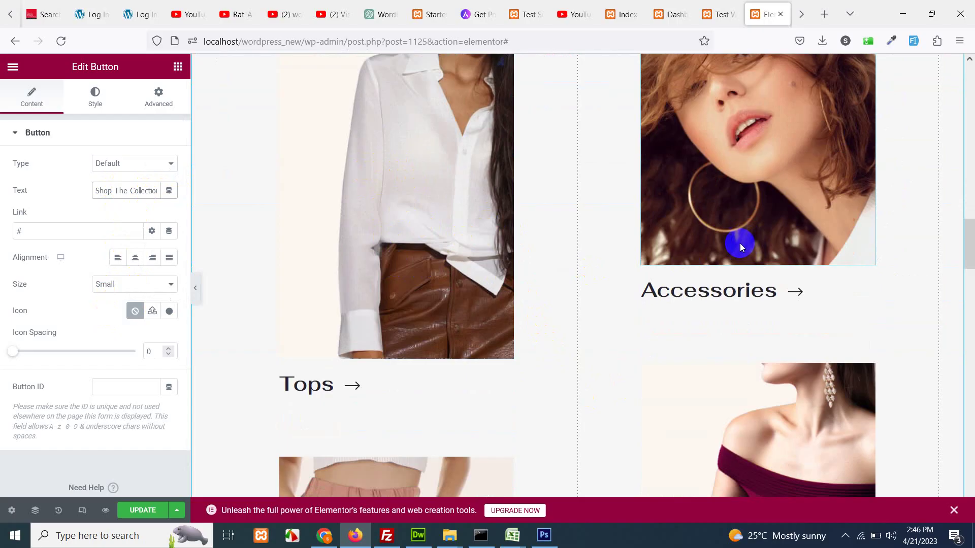
scroll(710, 330, down, 2)
scroll(464, 288, up, 3)
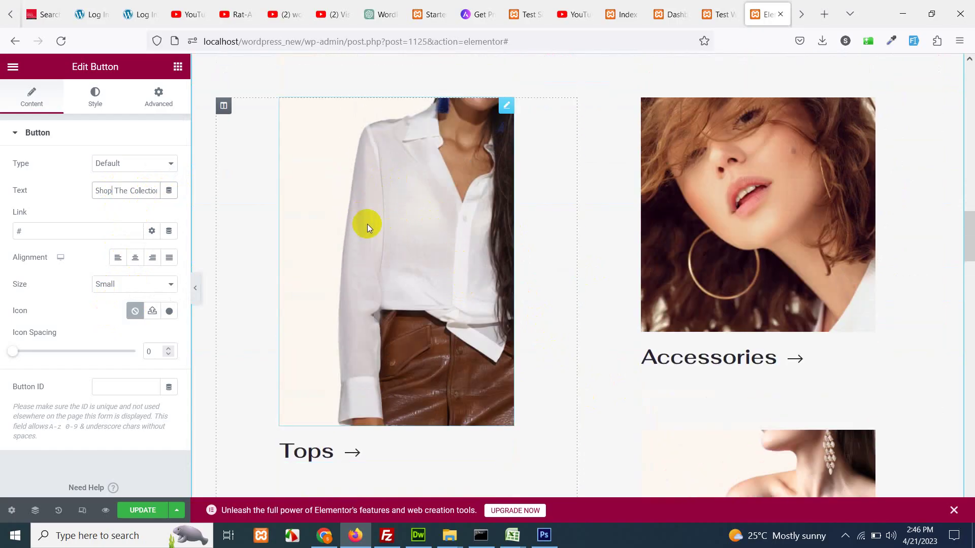
click(374, 236)
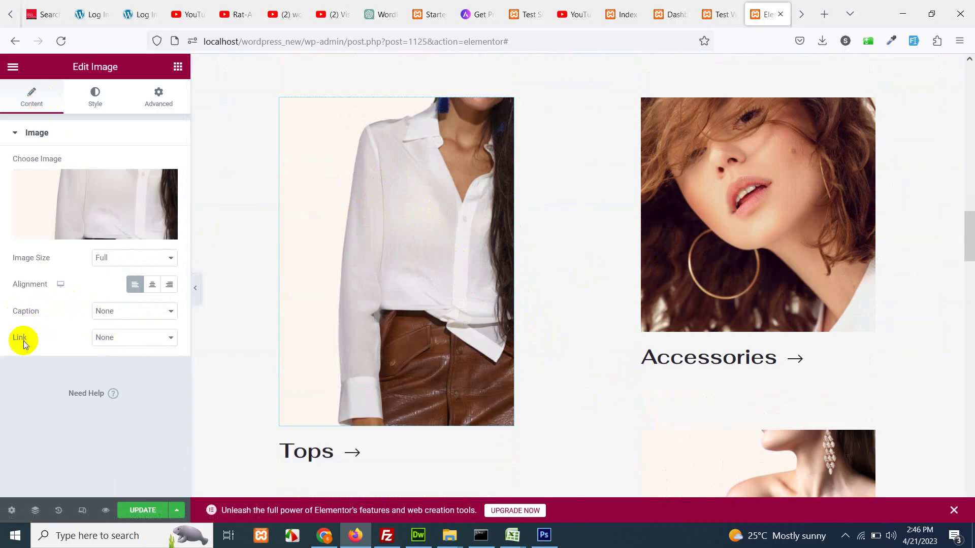
click(122, 343)
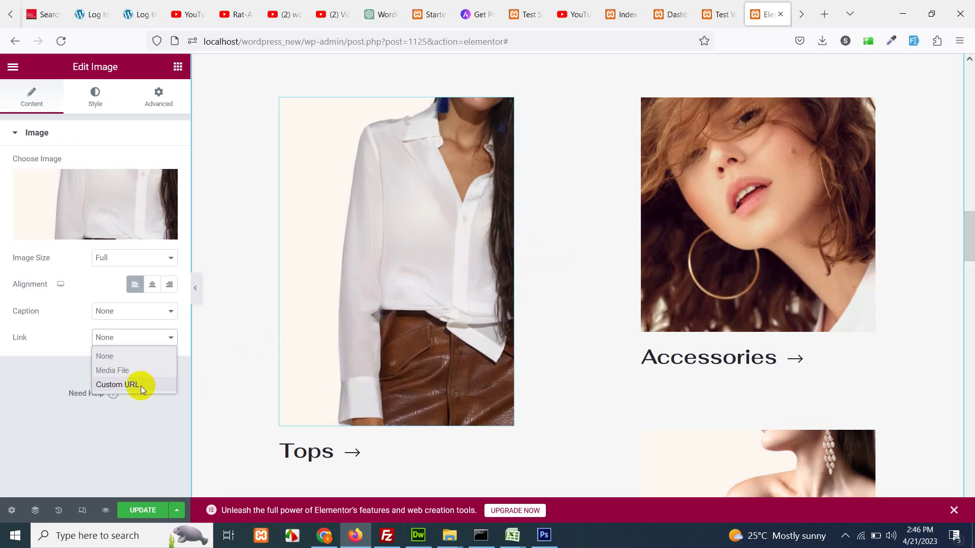
click(145, 434)
scroll(299, 400, down, 2)
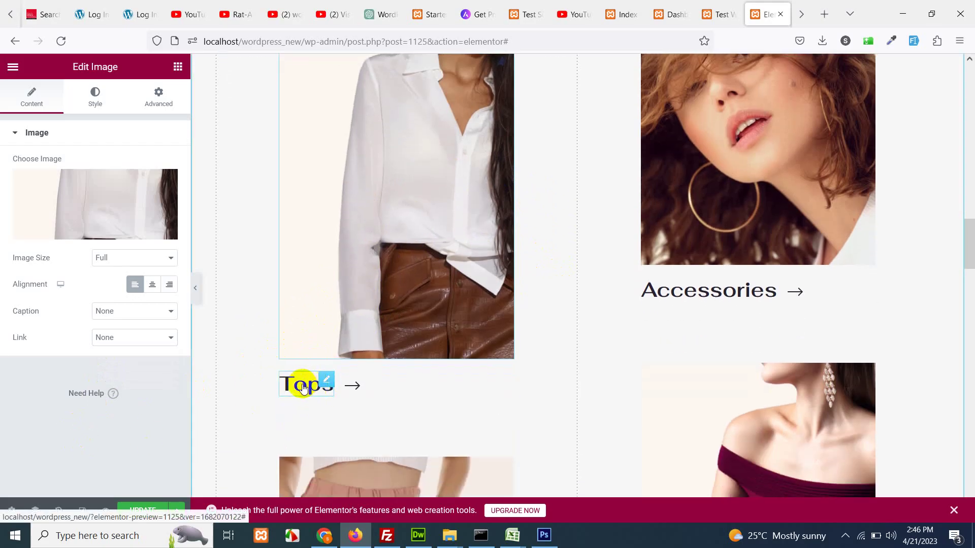
Set the Tops heading's link to '#' after briefly linking it to Sample Page.
click(301, 390)
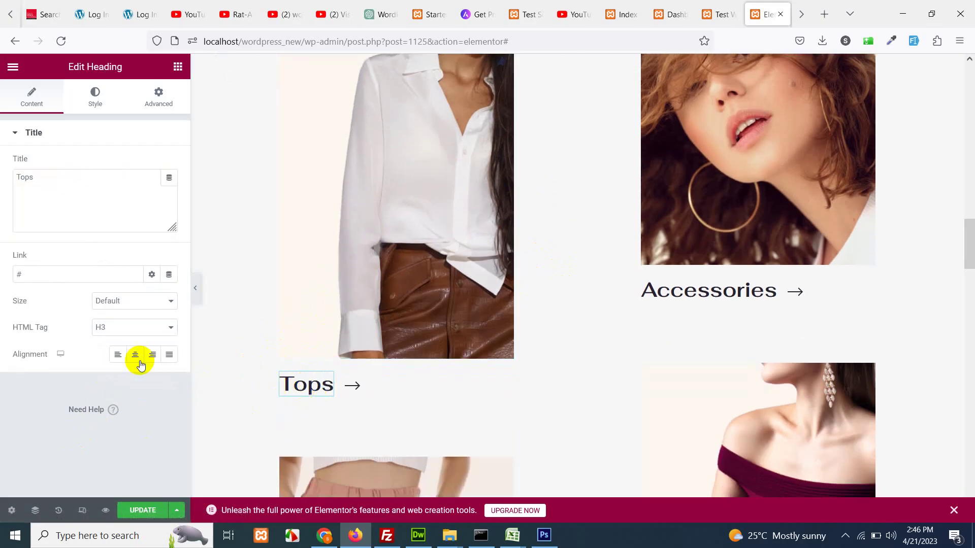
click(29, 269)
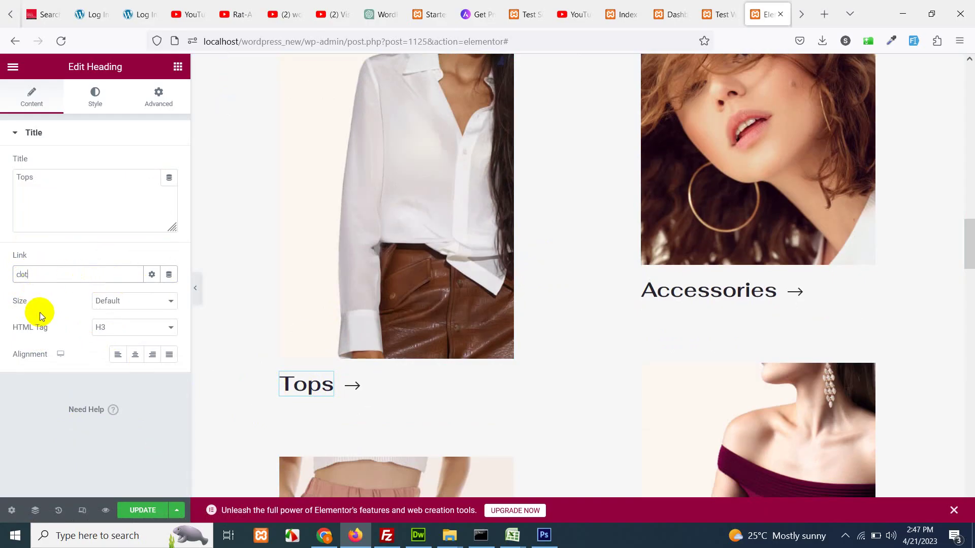
key(BackSpace)
key(BackSpace)
key(BackSpace)
key(BackSpace)
key(BackSpace)
text(k)
key(BackSpace)
text(page)
double_click(23, 274)
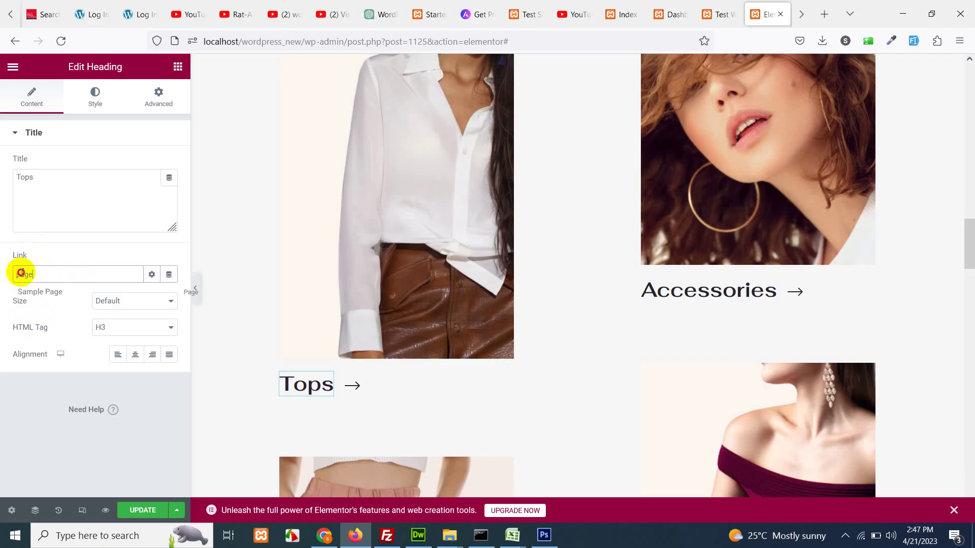
click(38, 296)
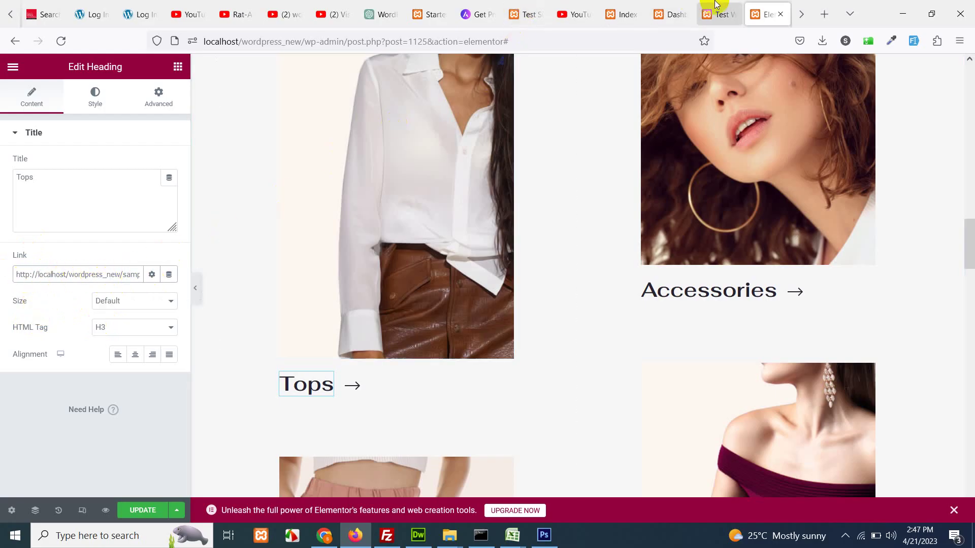
triple_click(124, 274)
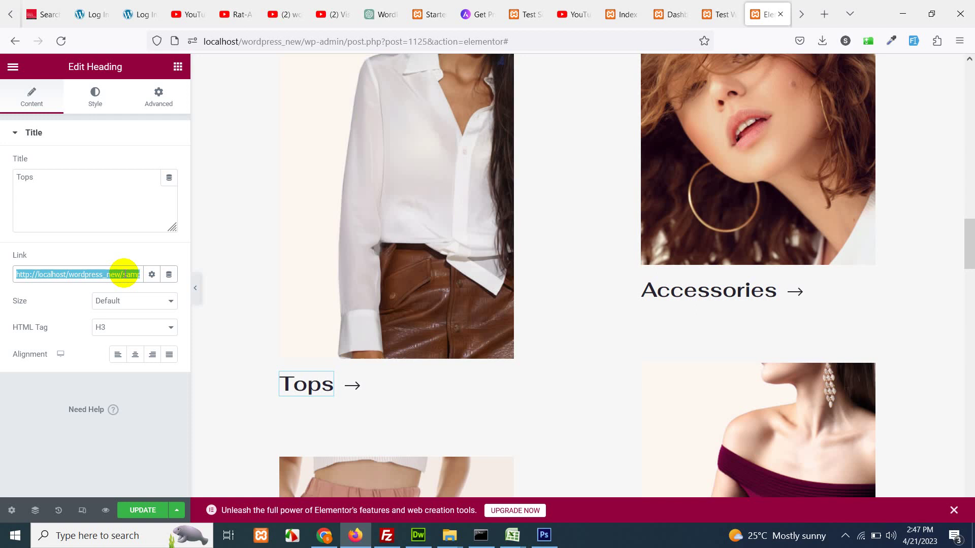
key(BackSpace)
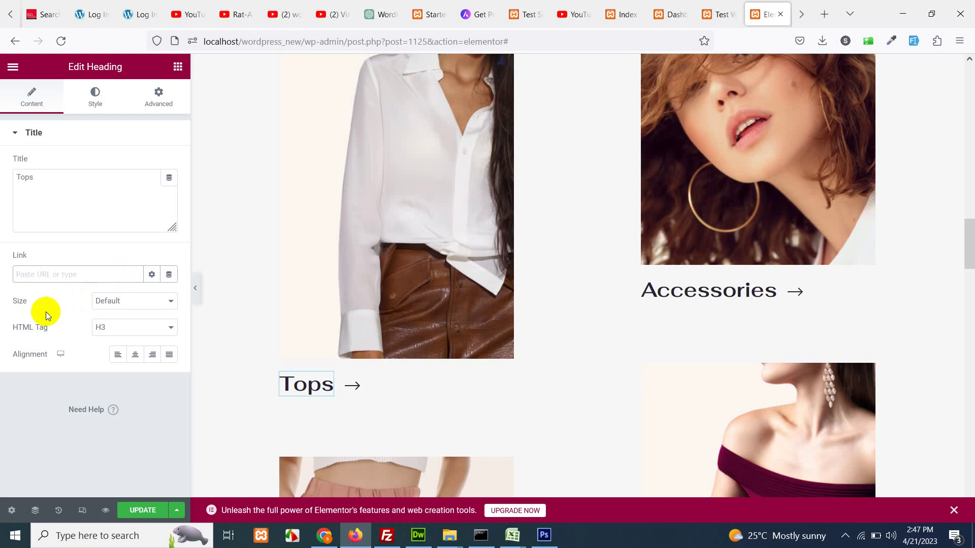
text(#)
scroll(648, 279, down, 10)
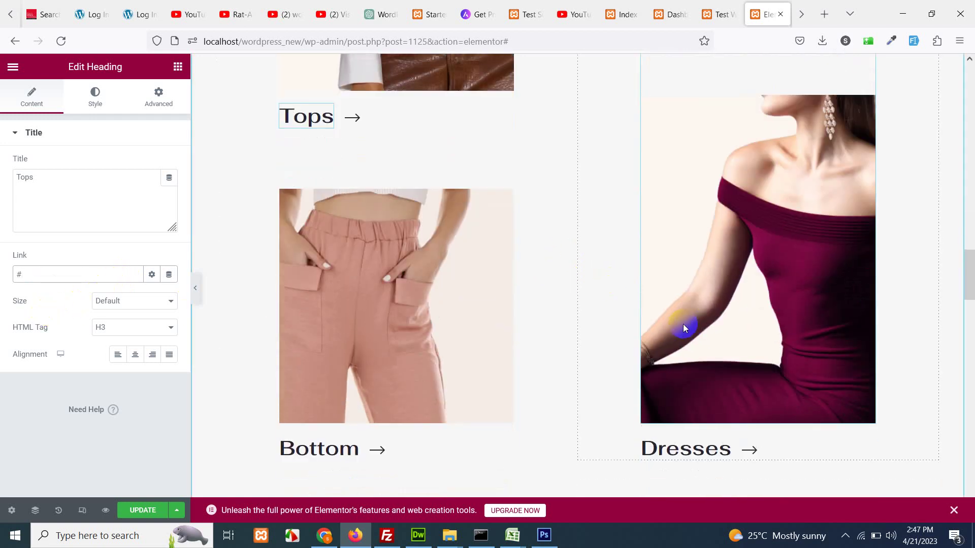
Inspect the Testimonials heading and the first testimonial's quote and reviewer name.
scroll(638, 290, down, 4)
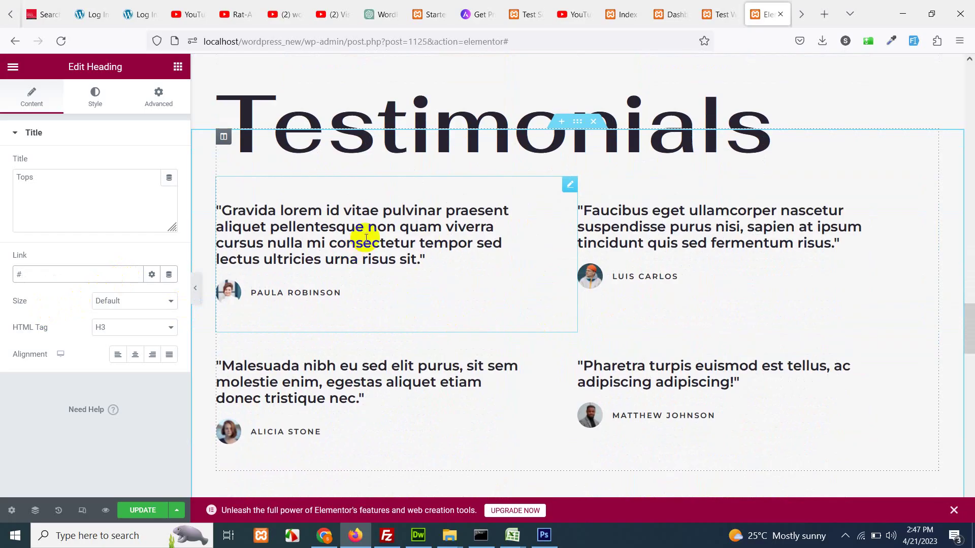
click(373, 124)
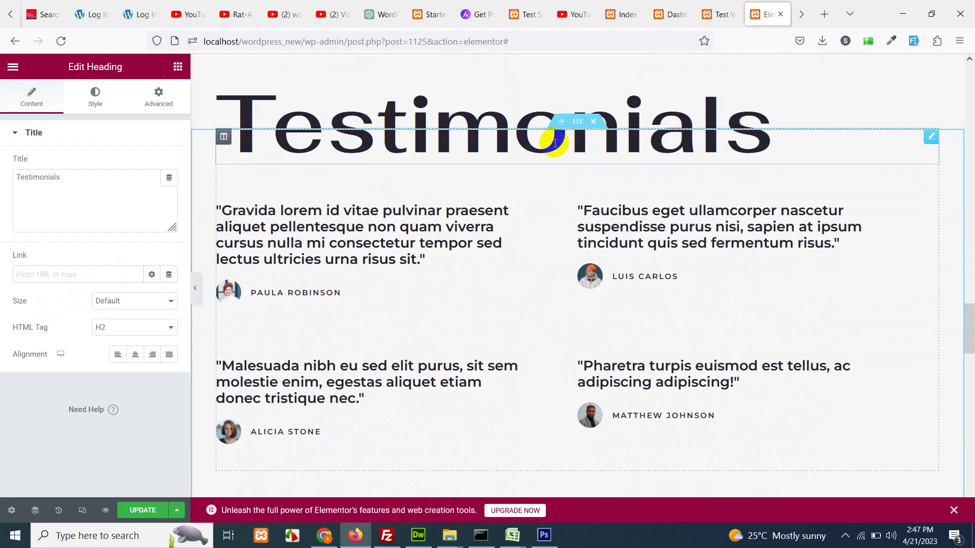
click(323, 243)
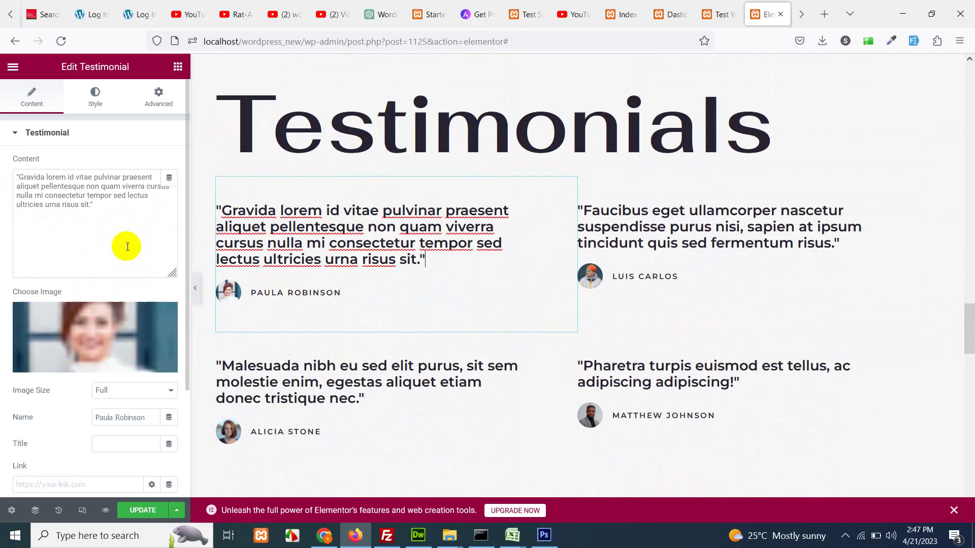
drag(109, 211, 15, 174)
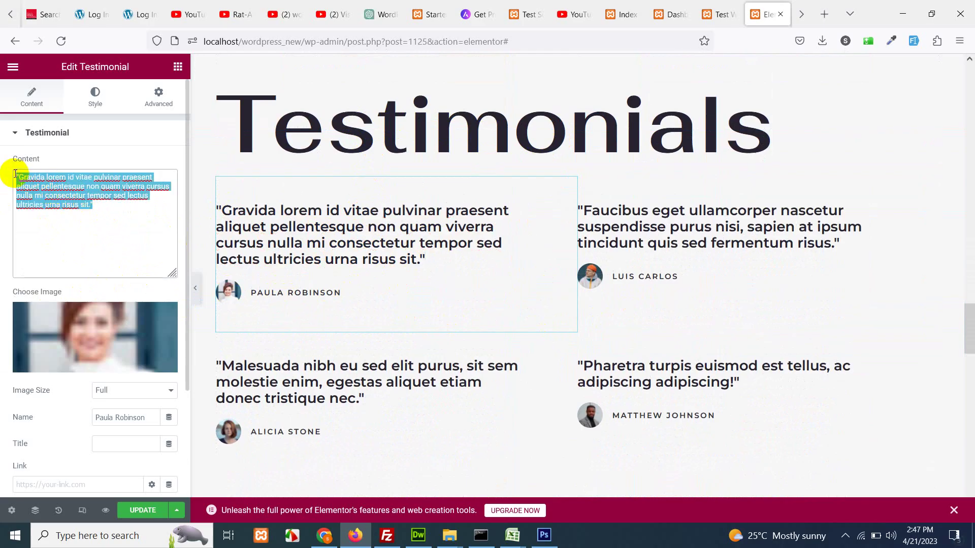
scroll(71, 318, down, 3)
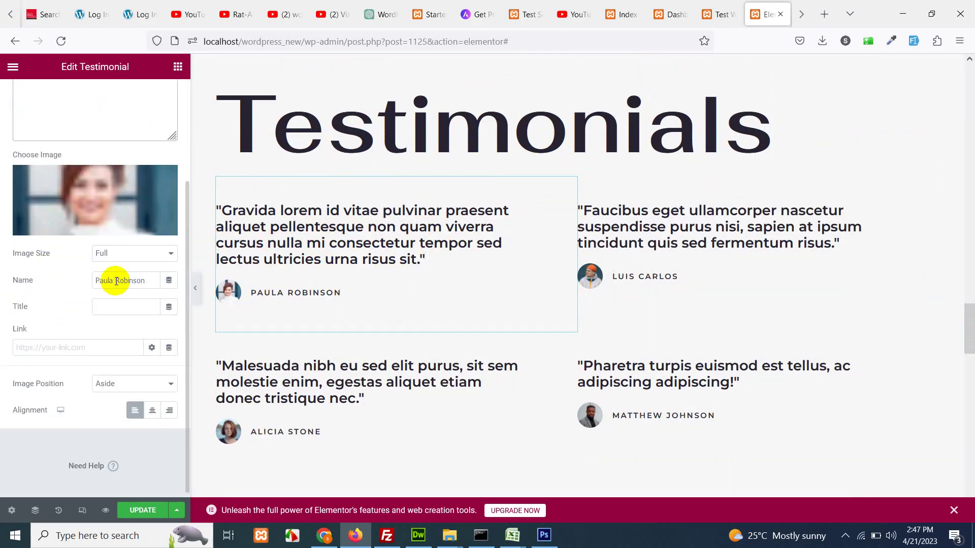
drag(142, 279, 71, 272)
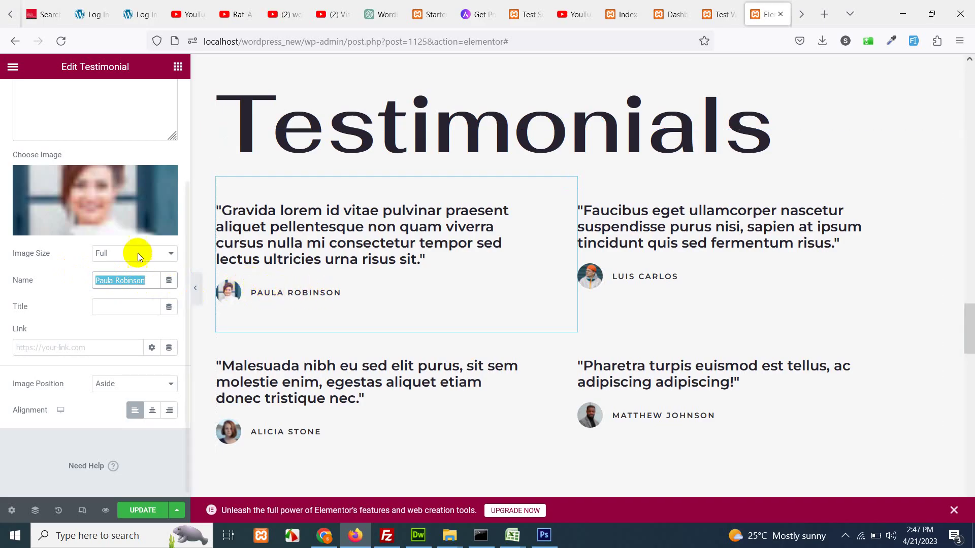
click(79, 187)
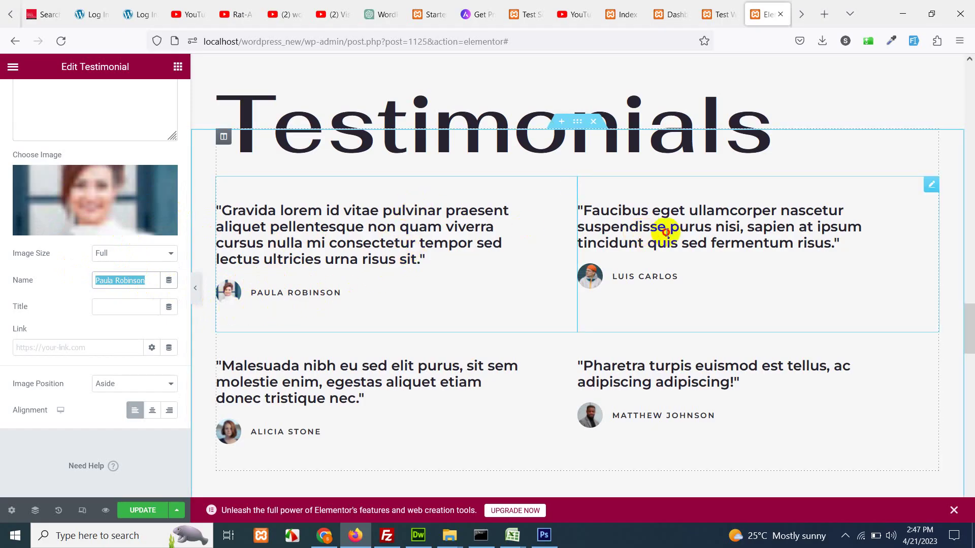
Check the second, third and fourth testimonials' settings in turn.
click(664, 229)
scroll(481, 320, down, 3)
click(343, 242)
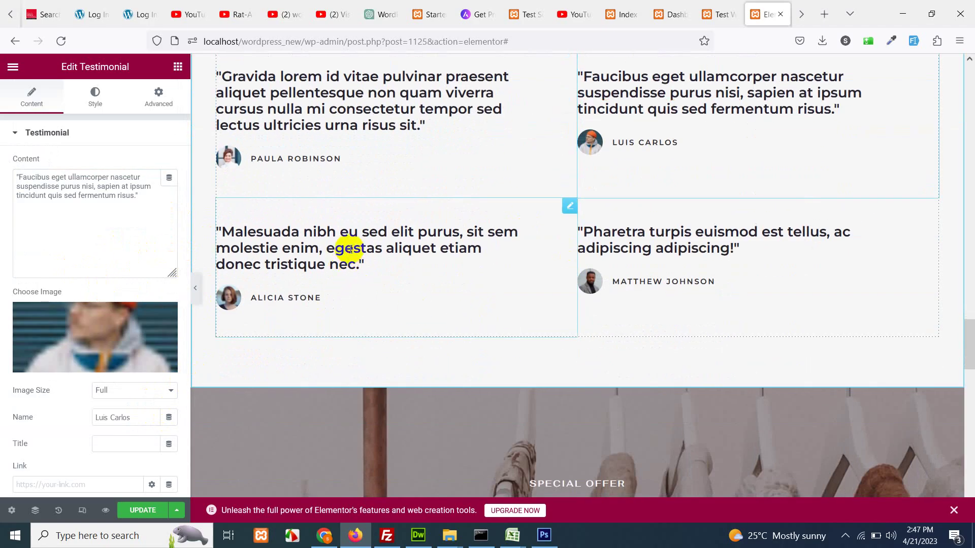
click(579, 247)
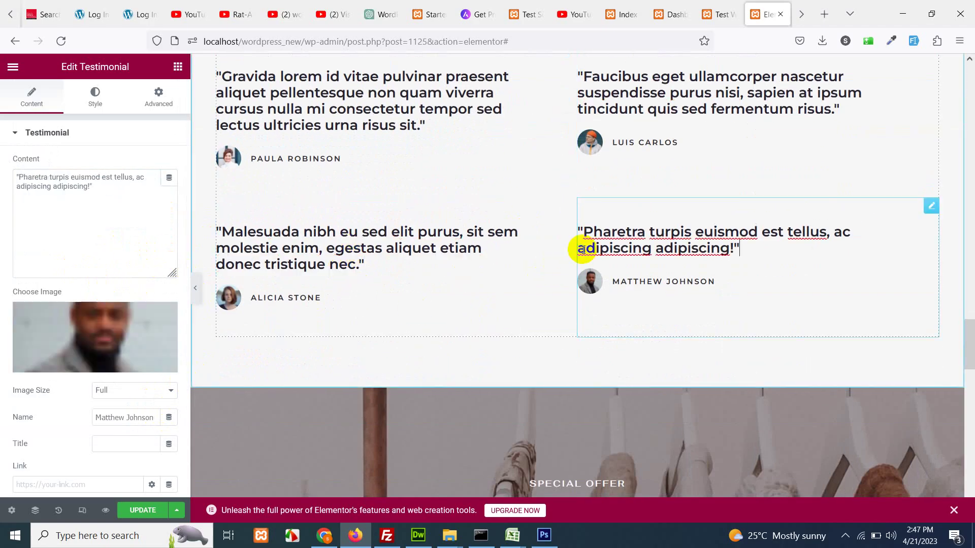
scroll(478, 226, down, 6)
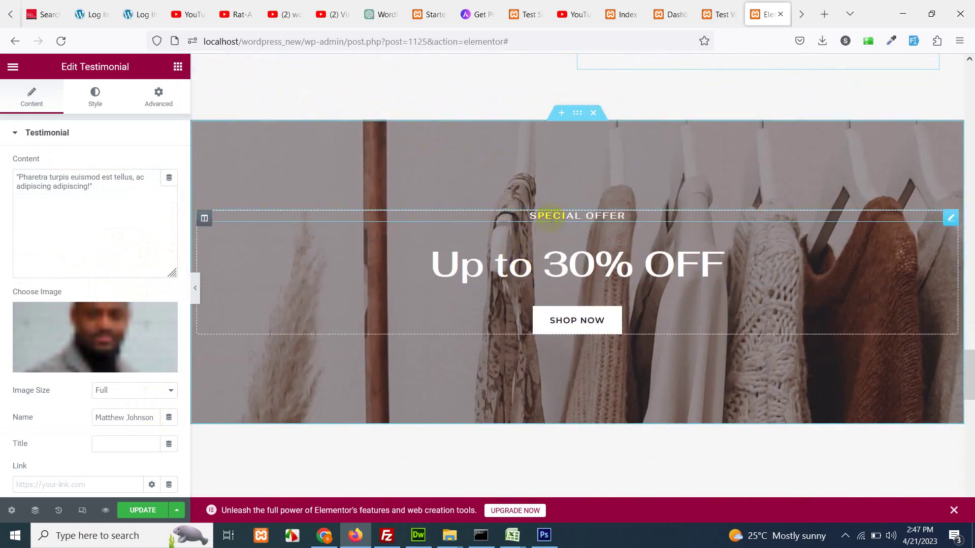
Check the SPECIAL OFFER heading and the H2 'Up to 30% OFF' heading of the offer banner.
click(552, 218)
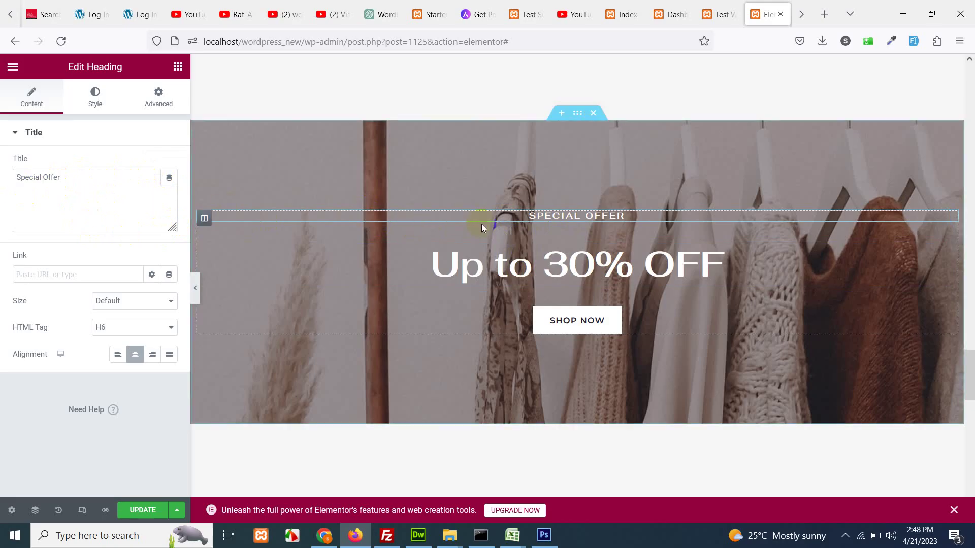
click(520, 264)
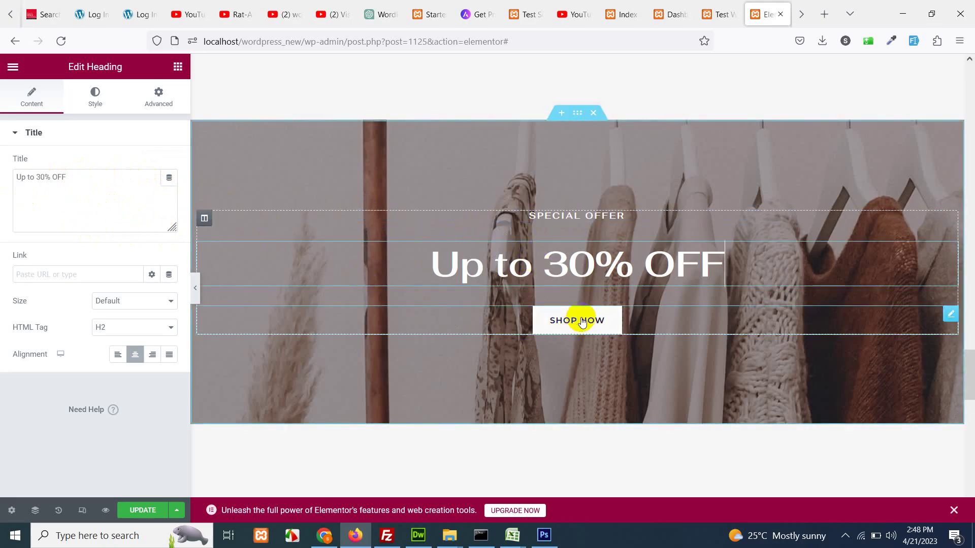
scroll(496, 374, down, 10)
scroll(518, 287, up, 4)
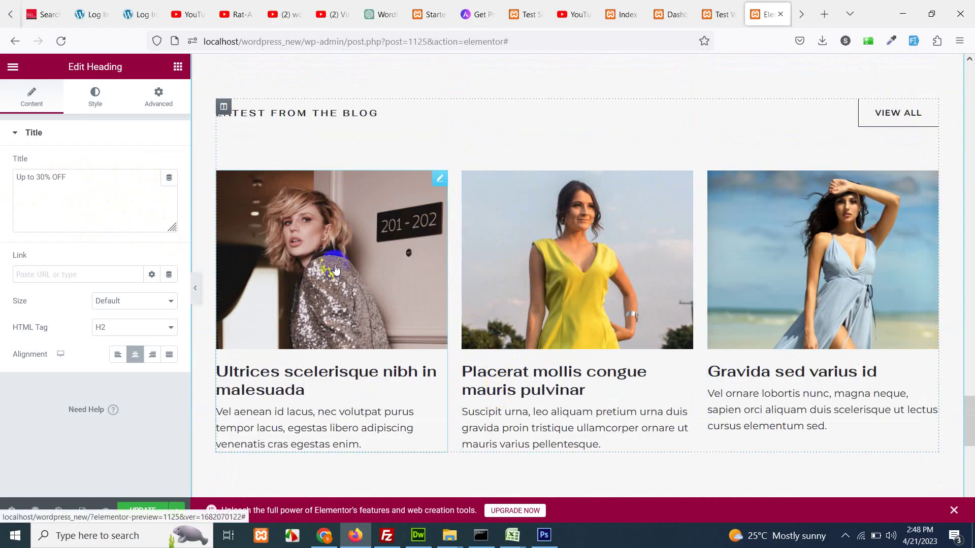
Open the first Latest From The Blog image box and select its '#' link.
click(304, 234)
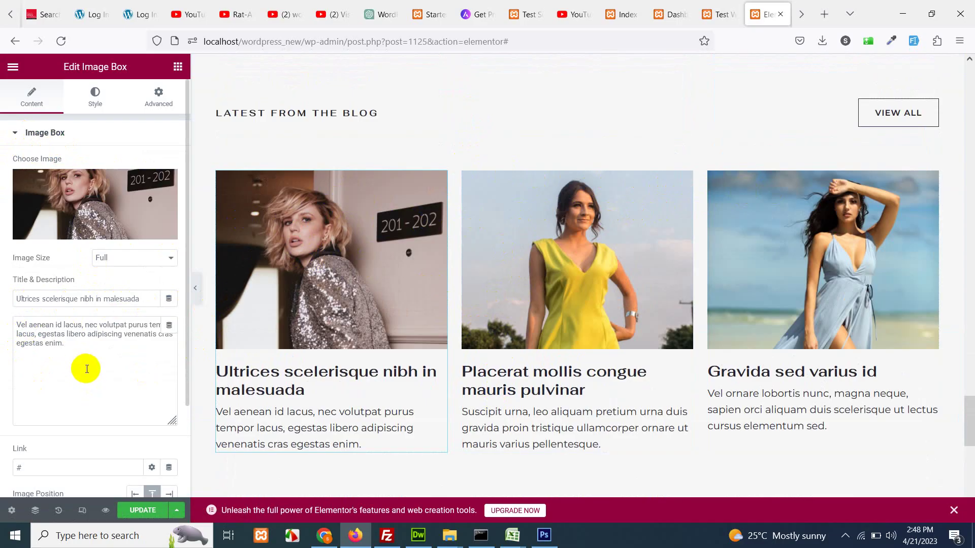
scroll(87, 369, down, 2)
double_click(21, 397)
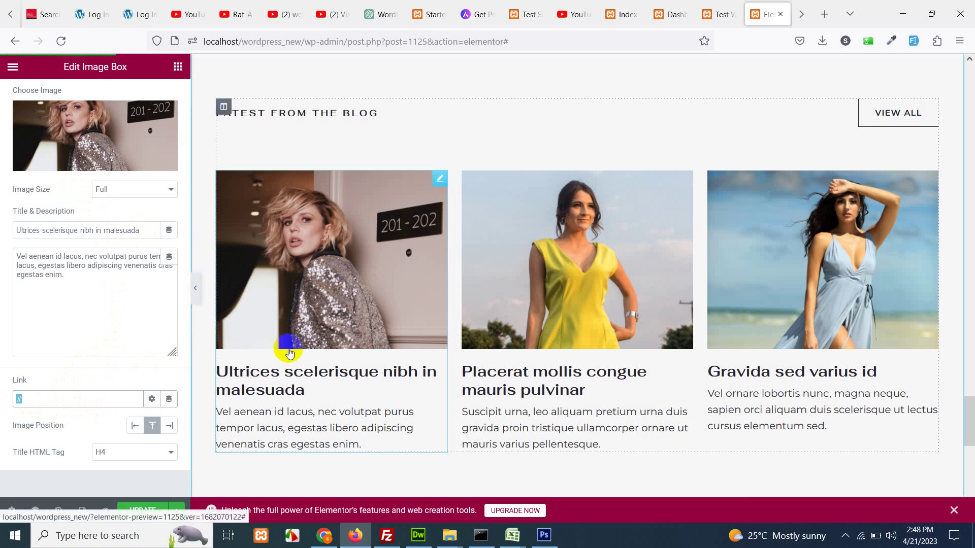
Scroll the canvas back up to the header and Party Wears hero.
scroll(400, 315, down, 3)
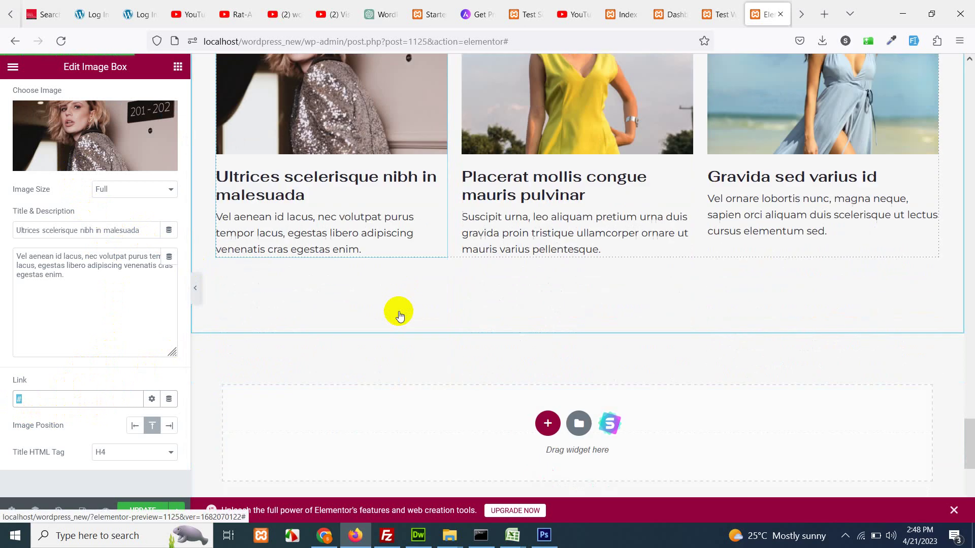
scroll(386, 309, down, 5)
scroll(374, 304, up, 8)
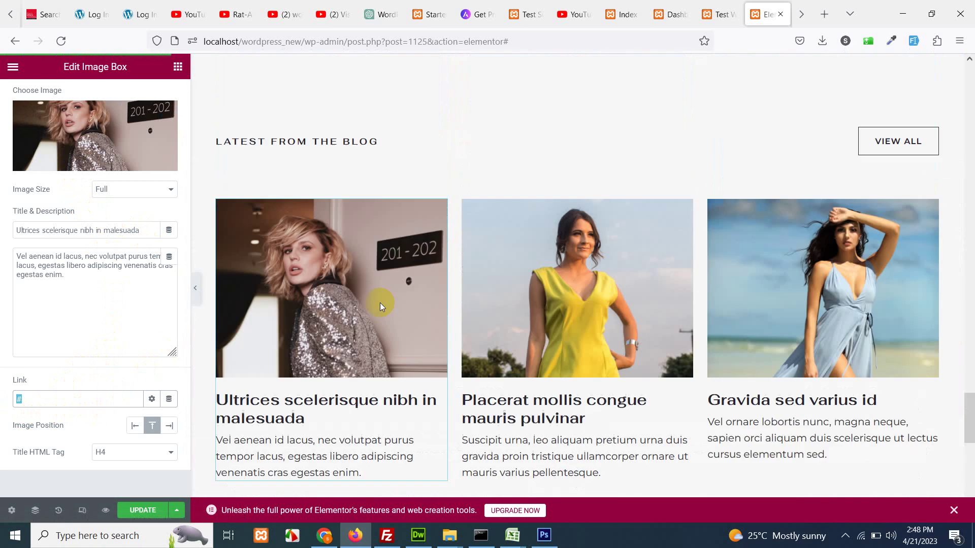
scroll(379, 303, up, 20)
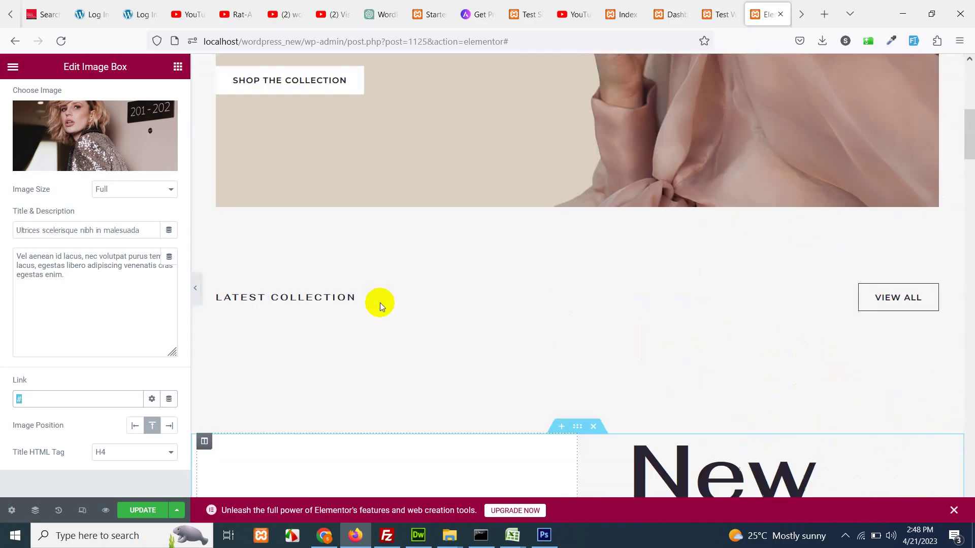
scroll(379, 302, up, 6)
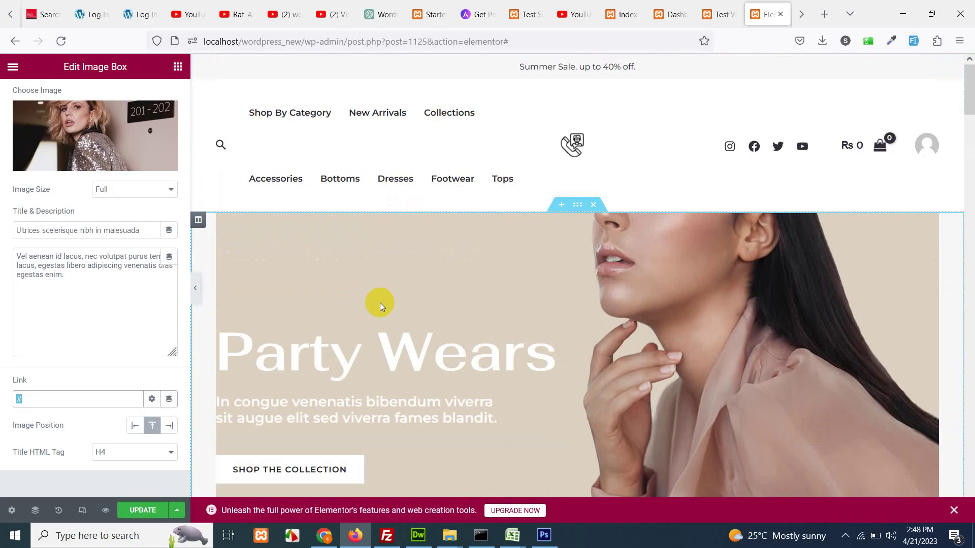